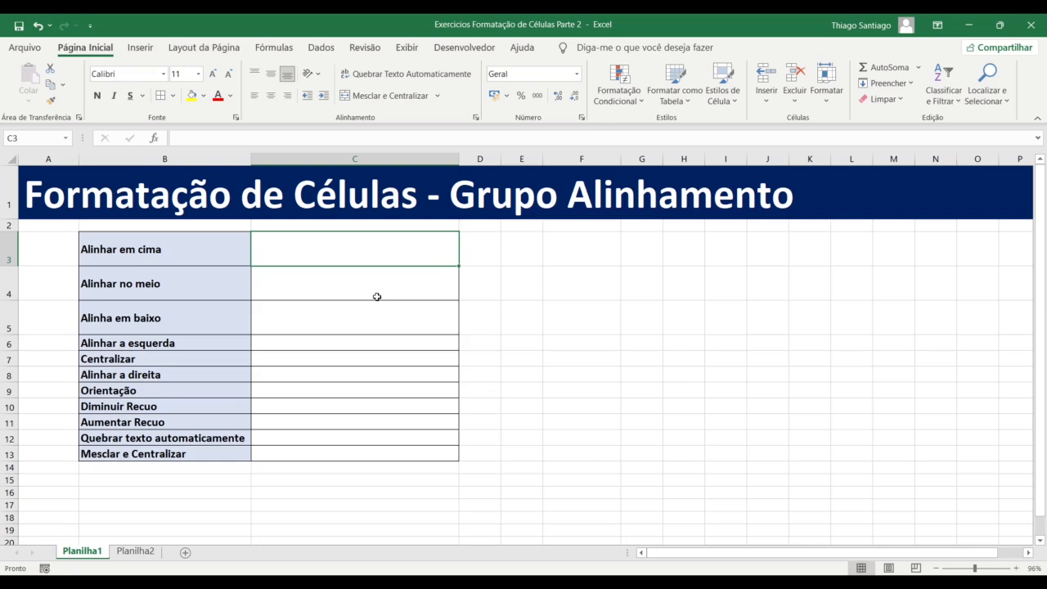
Select the option labels B3:B13 and view the alignment settings without changing anything
click(376, 296)
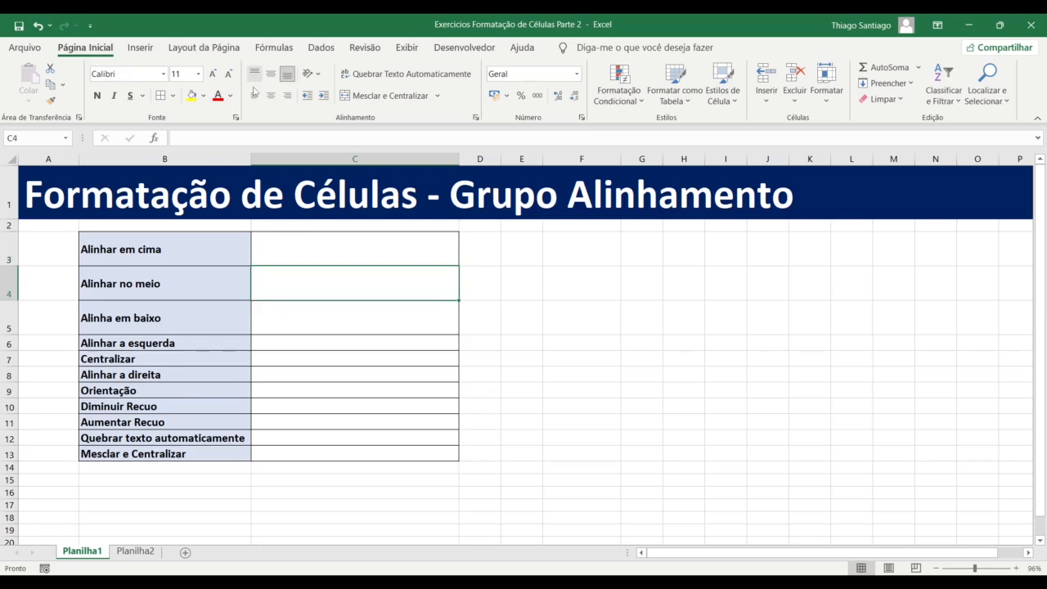
drag(192, 250, 195, 446)
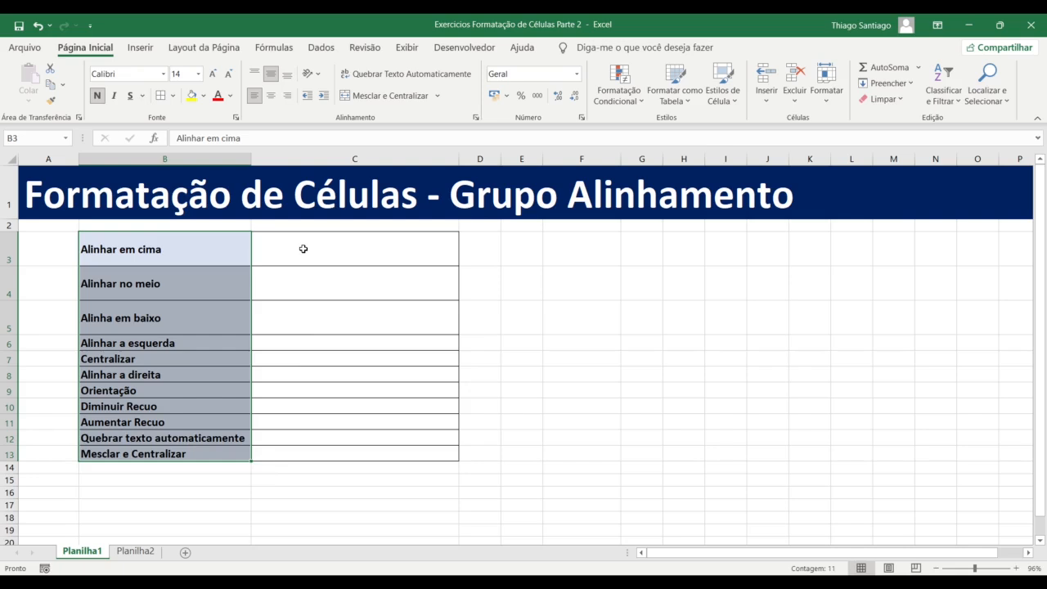
drag(173, 250, 189, 456)
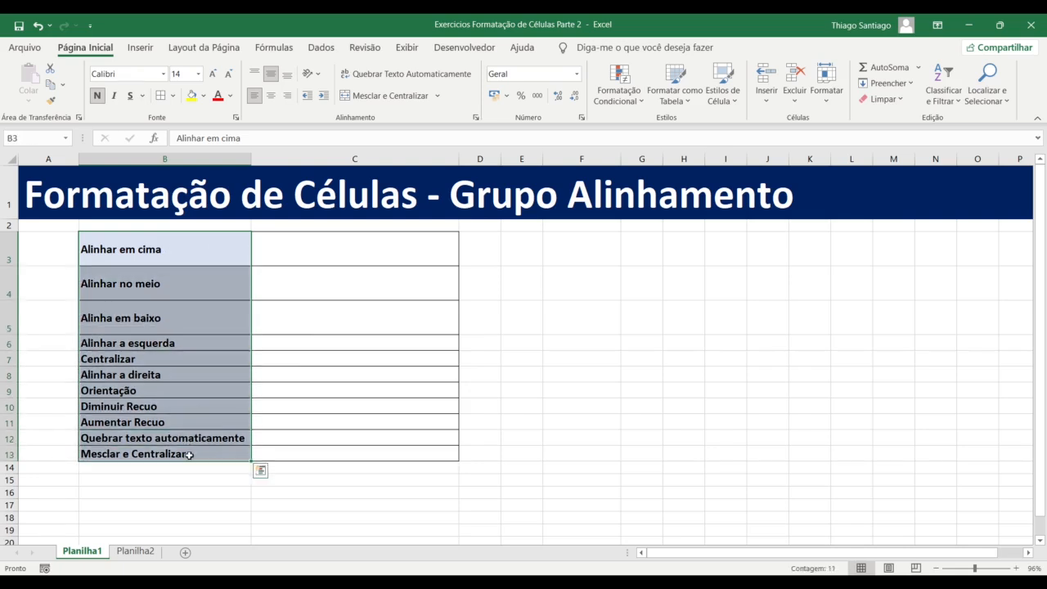
click(286, 293)
click(211, 254)
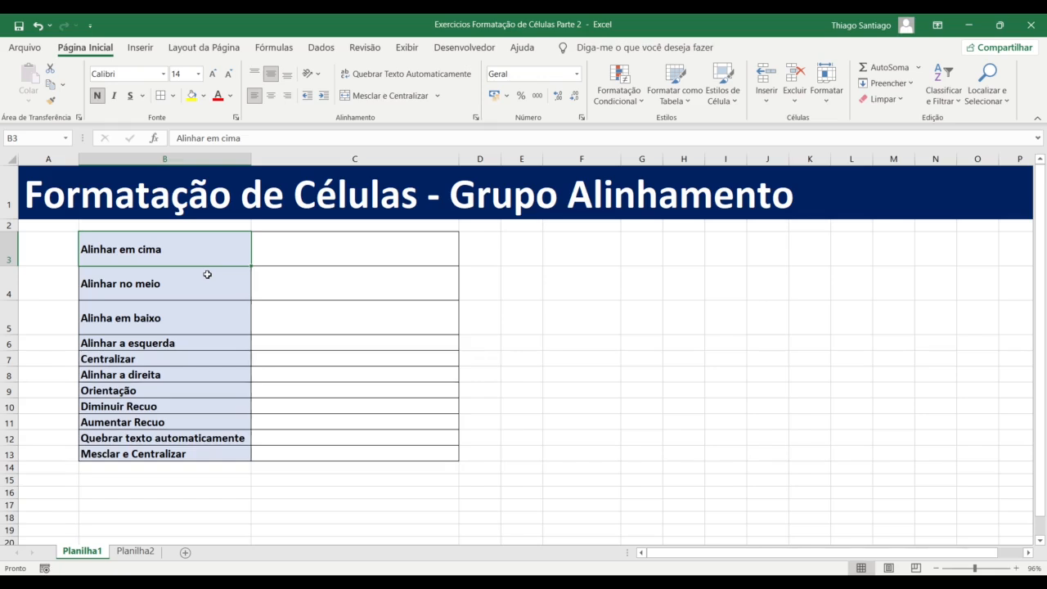
click(374, 248)
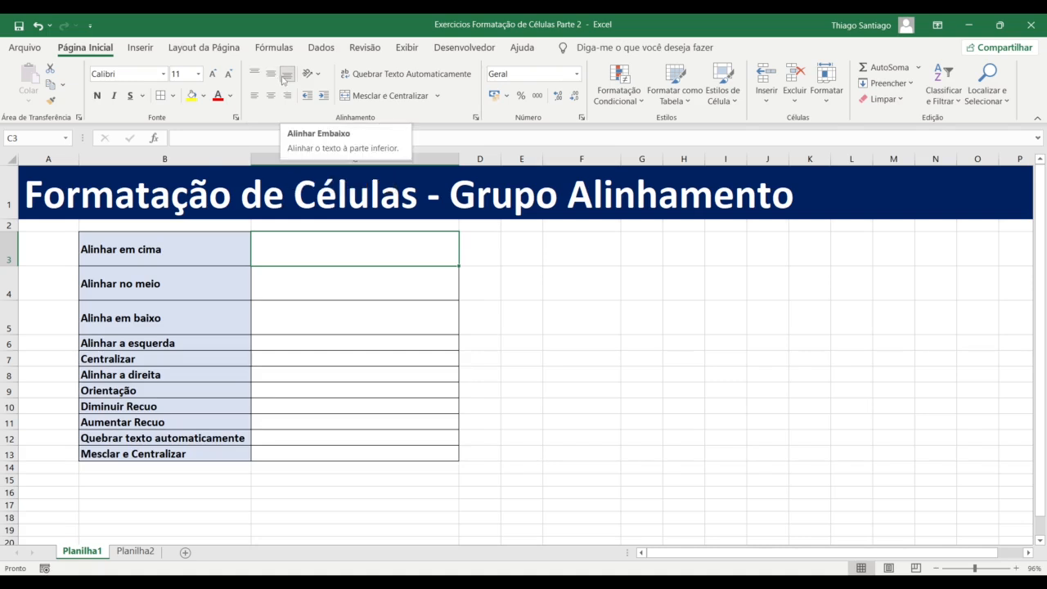
click(210, 249)
drag(210, 249, 211, 456)
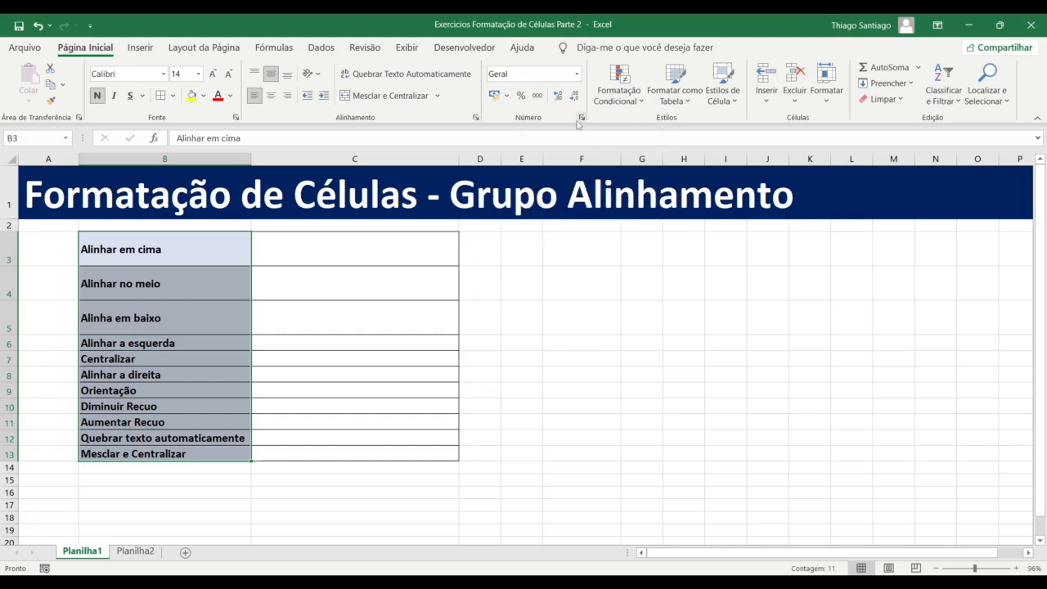
click(475, 120)
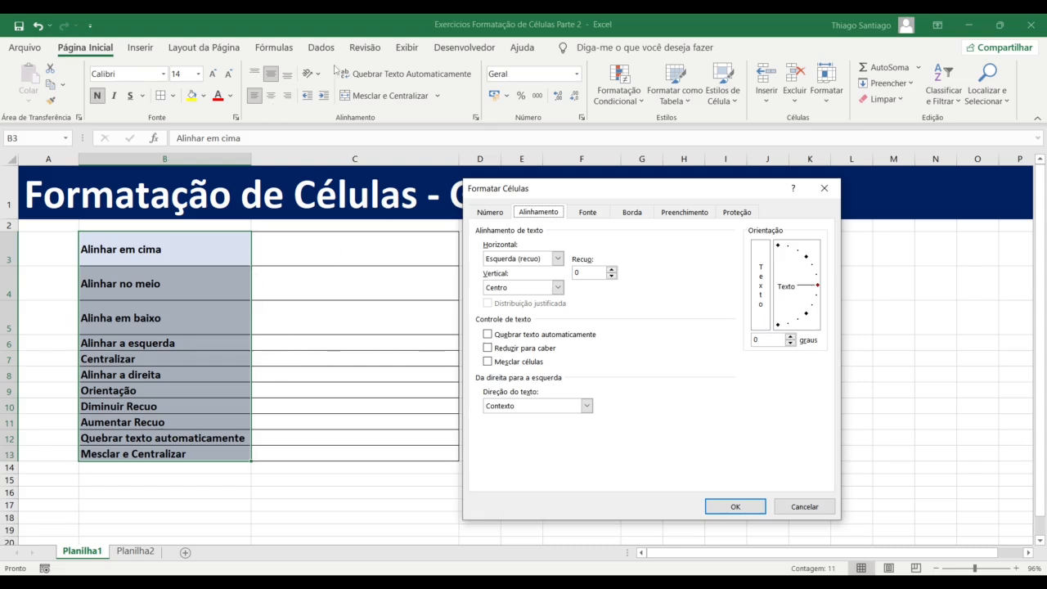
click(804, 505)
From C3's shortcut menu, browse the Number, Alignment, Font, Border, Fill and Protection settings
click(316, 248)
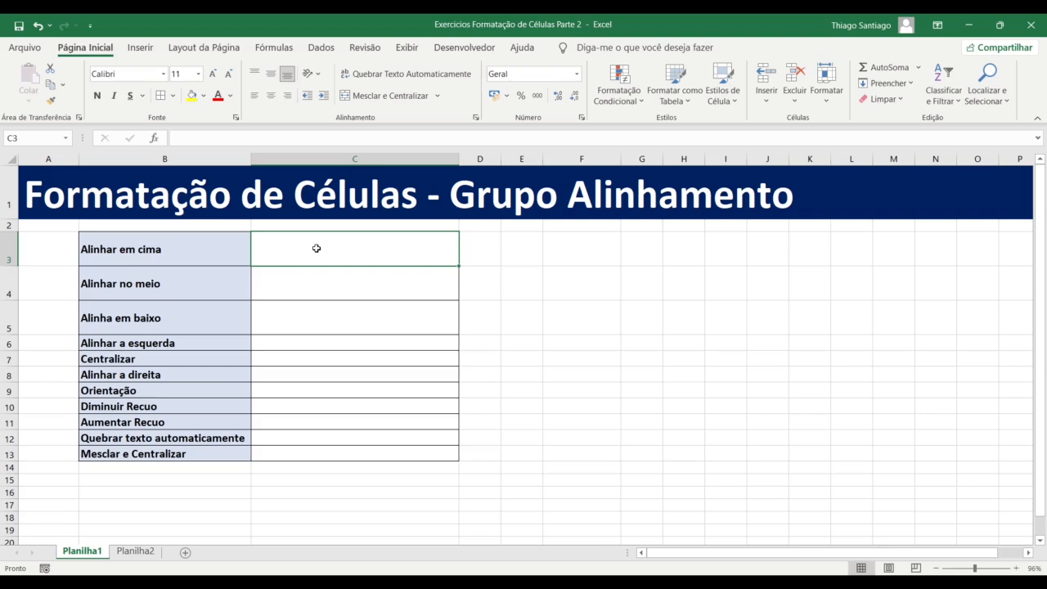
right_click(316, 248)
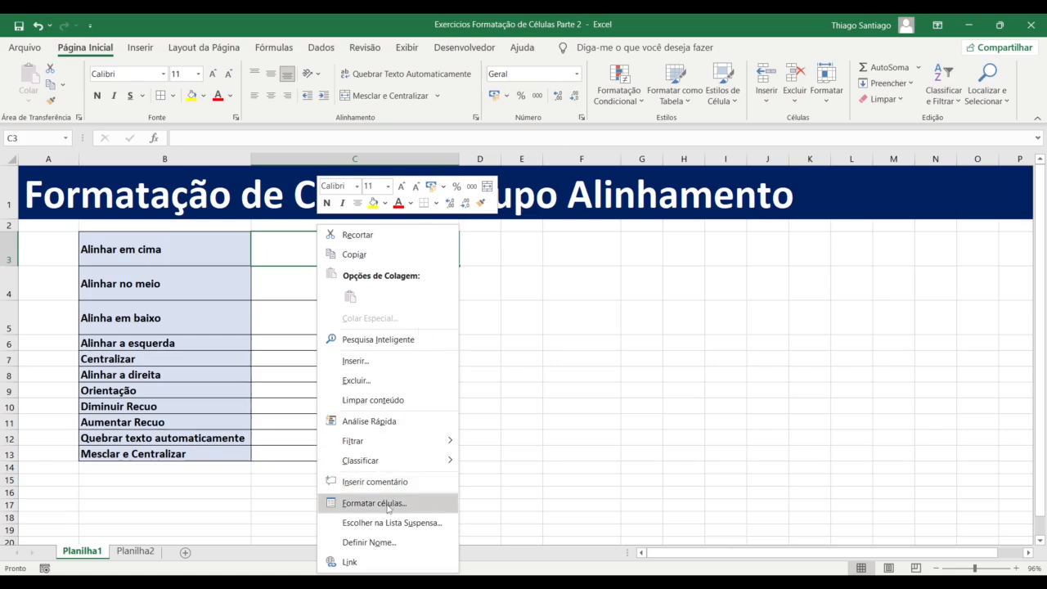
right_click(282, 236)
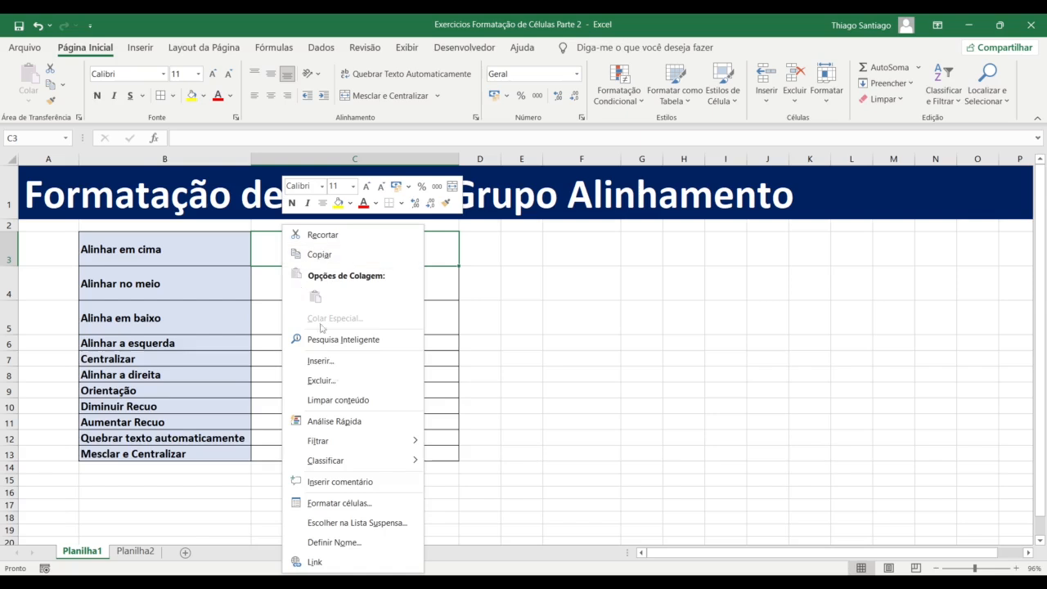
click(354, 505)
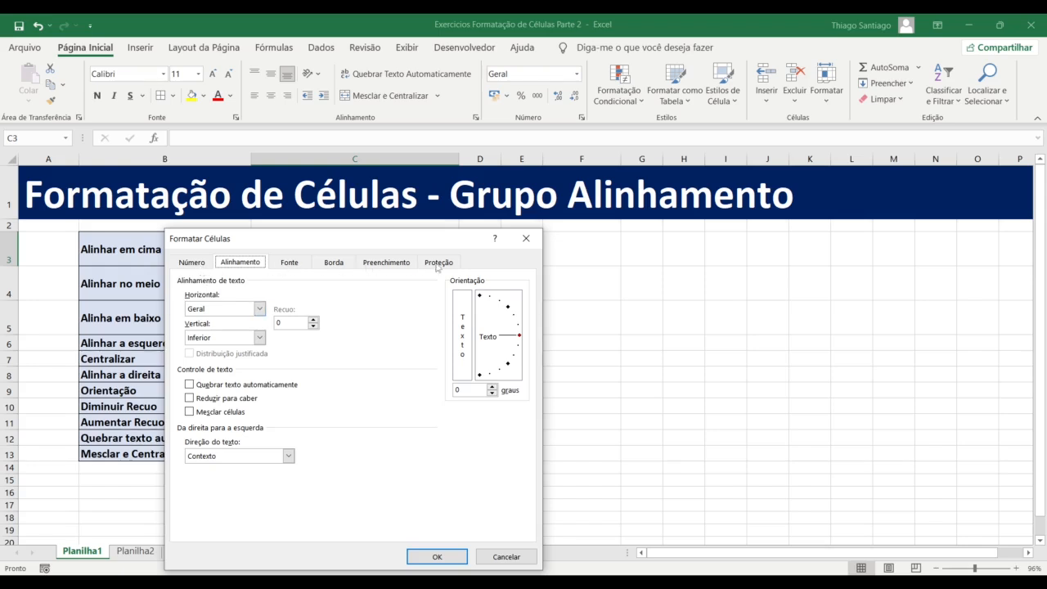
click(200, 264)
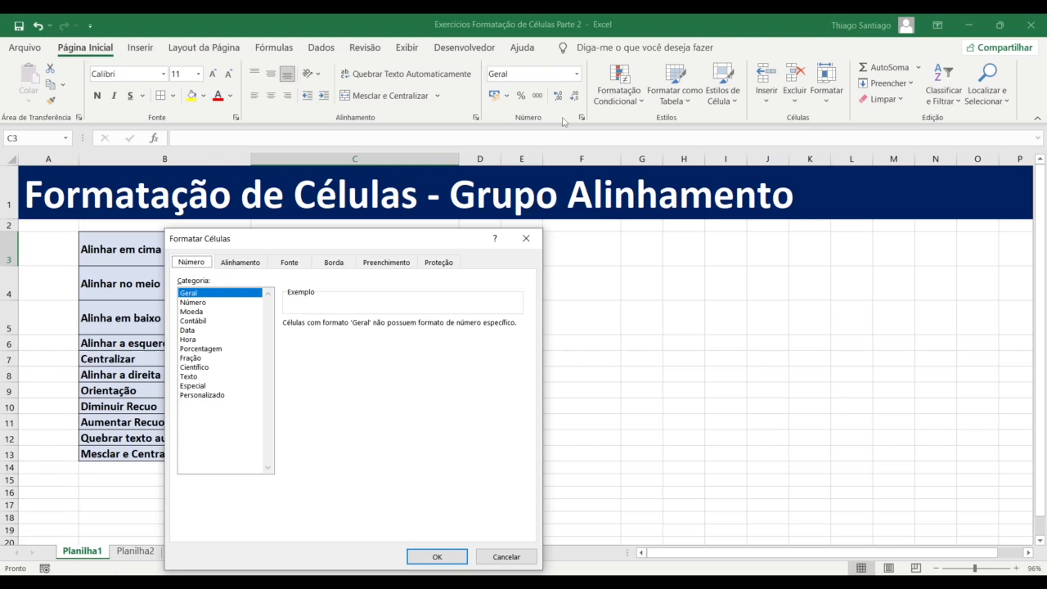
click(241, 263)
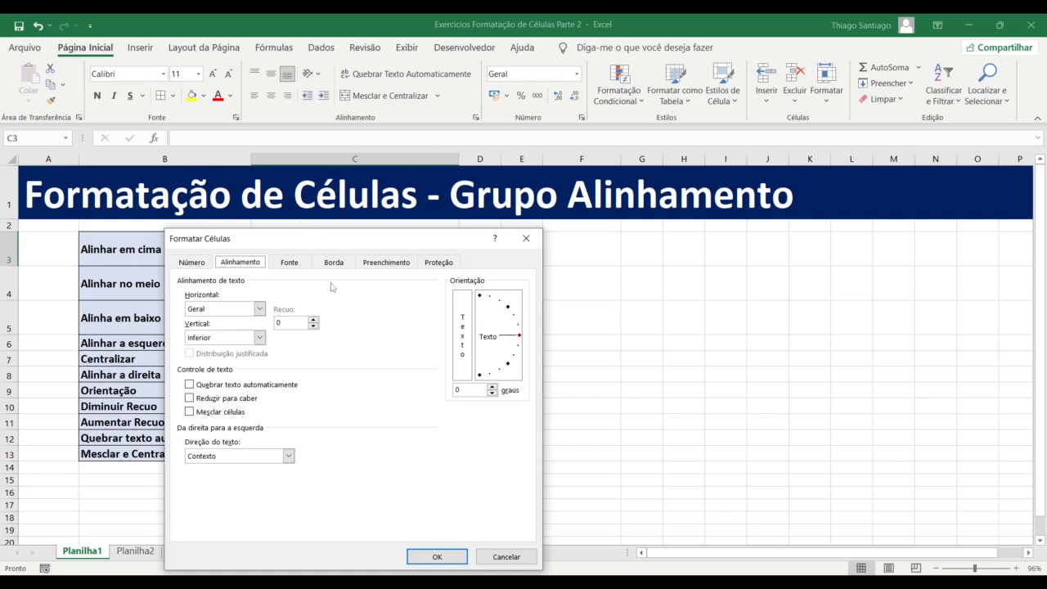
click(290, 263)
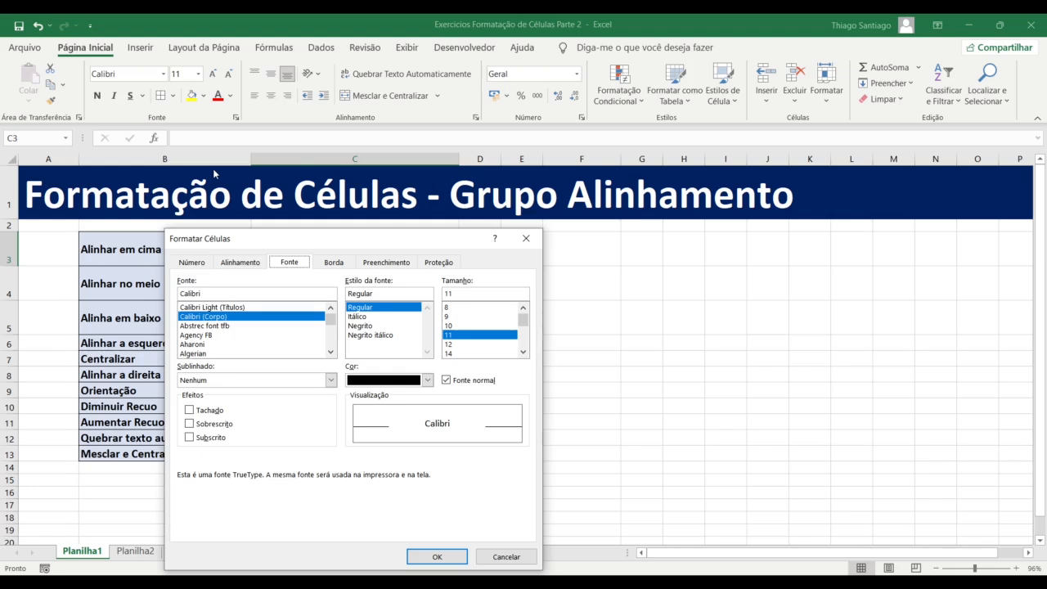
key(Right)
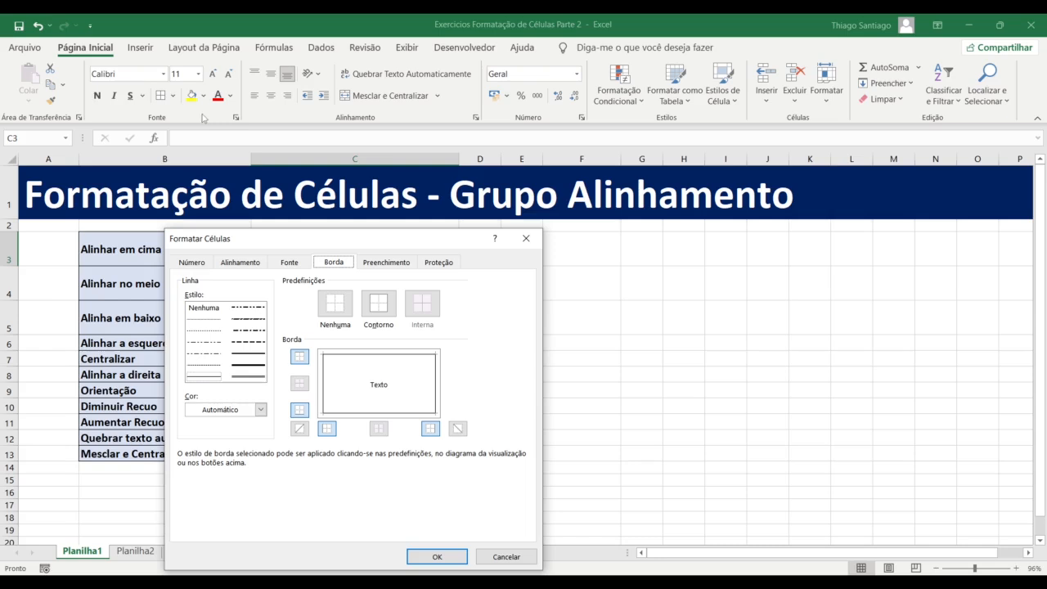
click(390, 263)
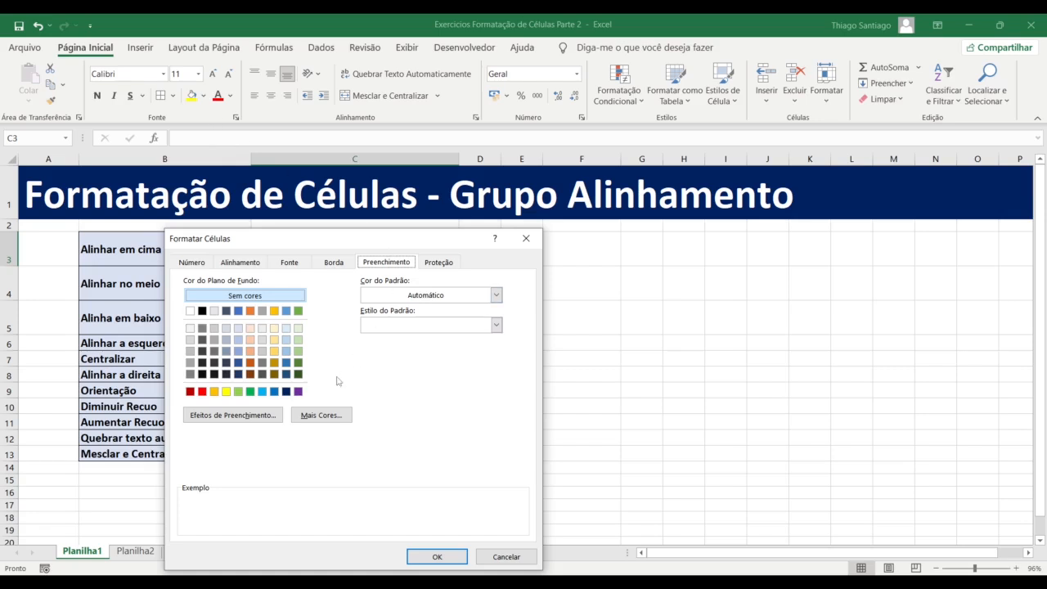
click(437, 265)
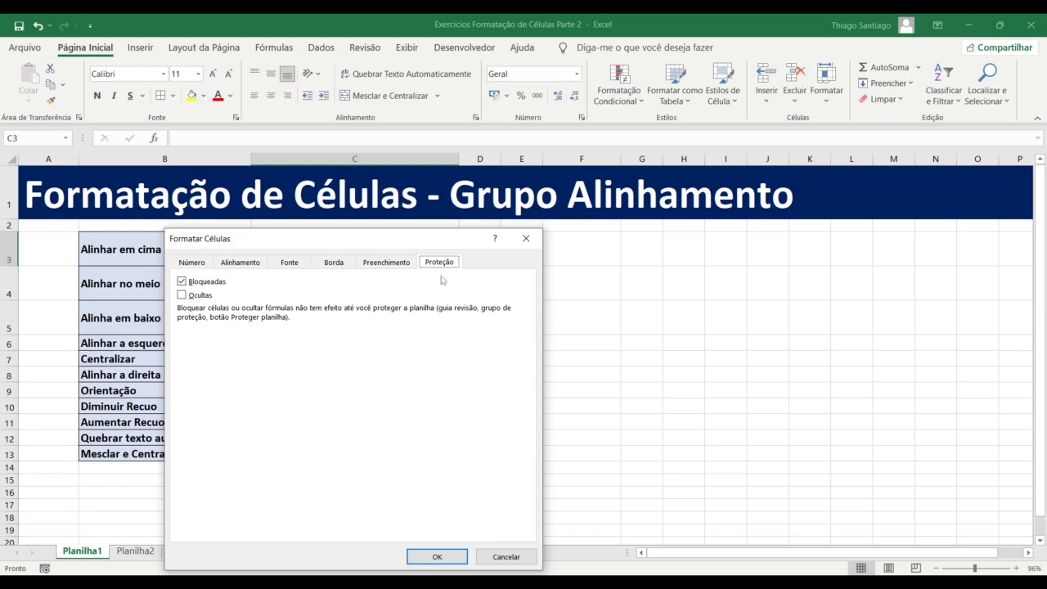
click(236, 265)
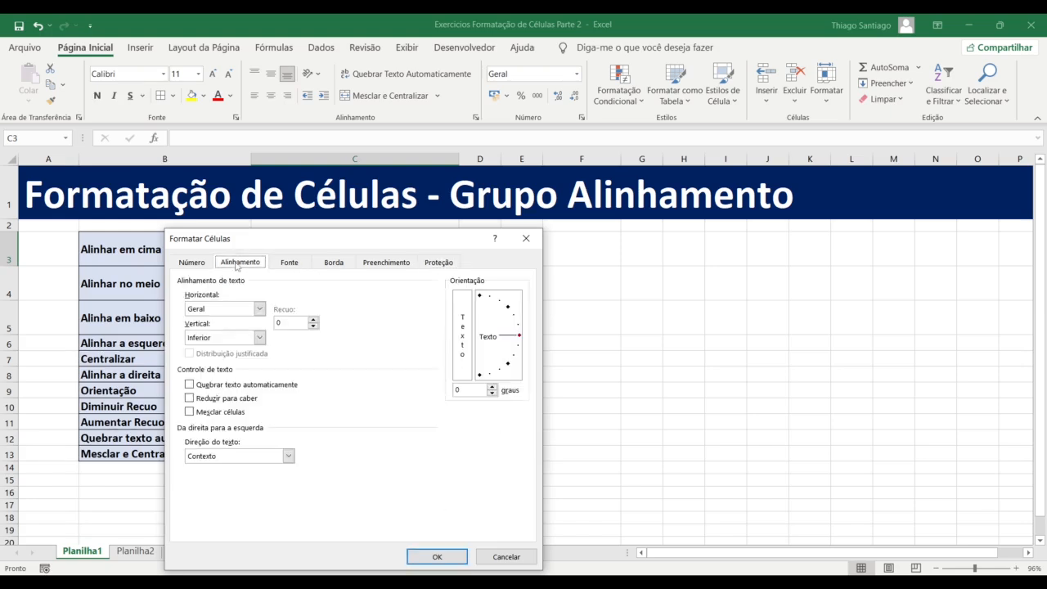
click(437, 556)
Step through the column B option labels from Alinhar em cima to Mesclar e Centralizar
drag(198, 270, 194, 295)
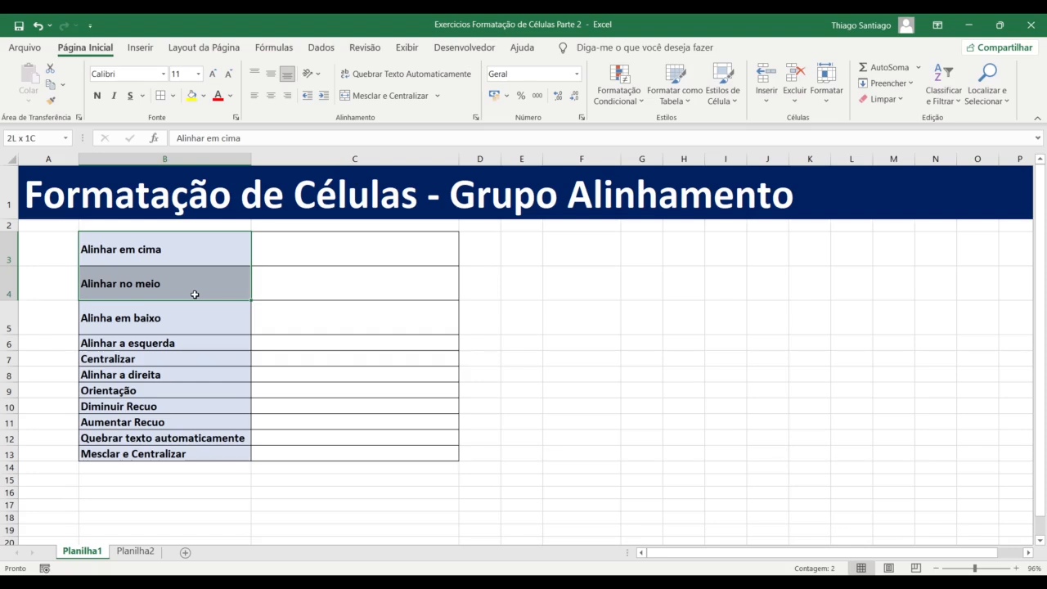
drag(195, 295, 198, 259)
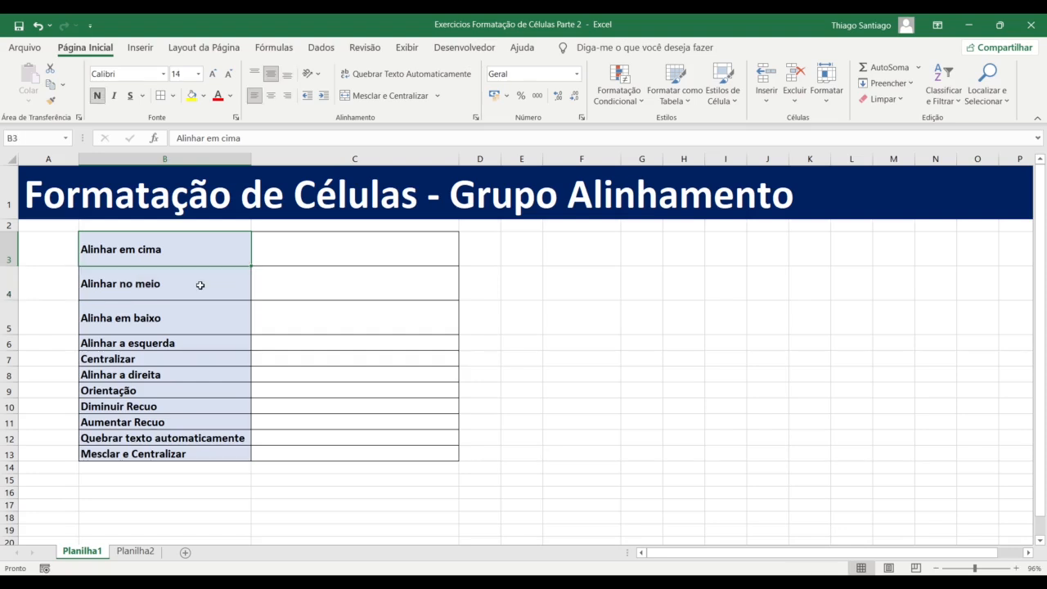
click(193, 320)
click(183, 345)
click(183, 357)
click(184, 375)
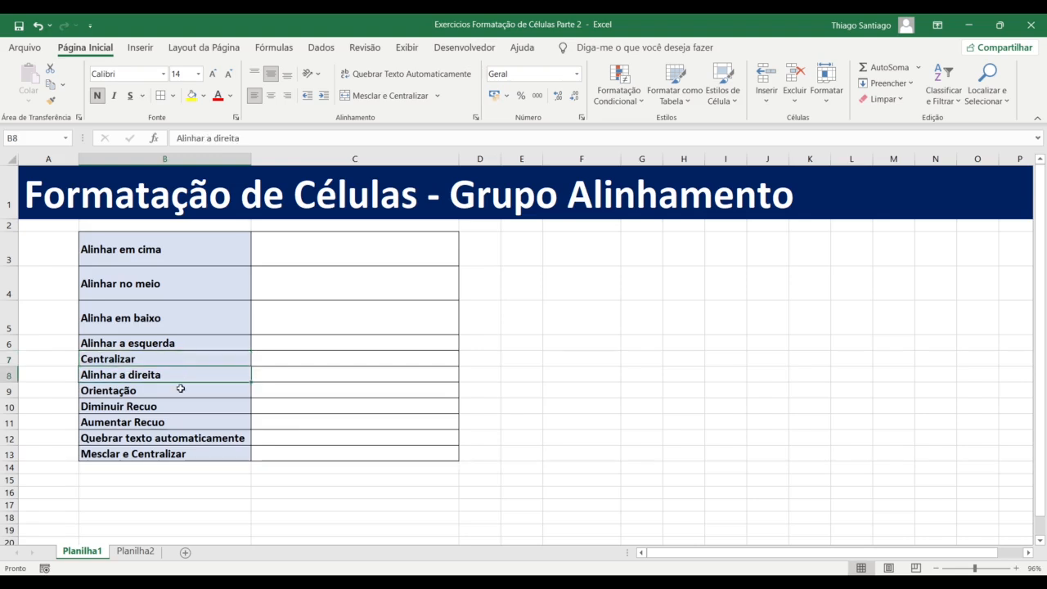
click(181, 390)
click(185, 407)
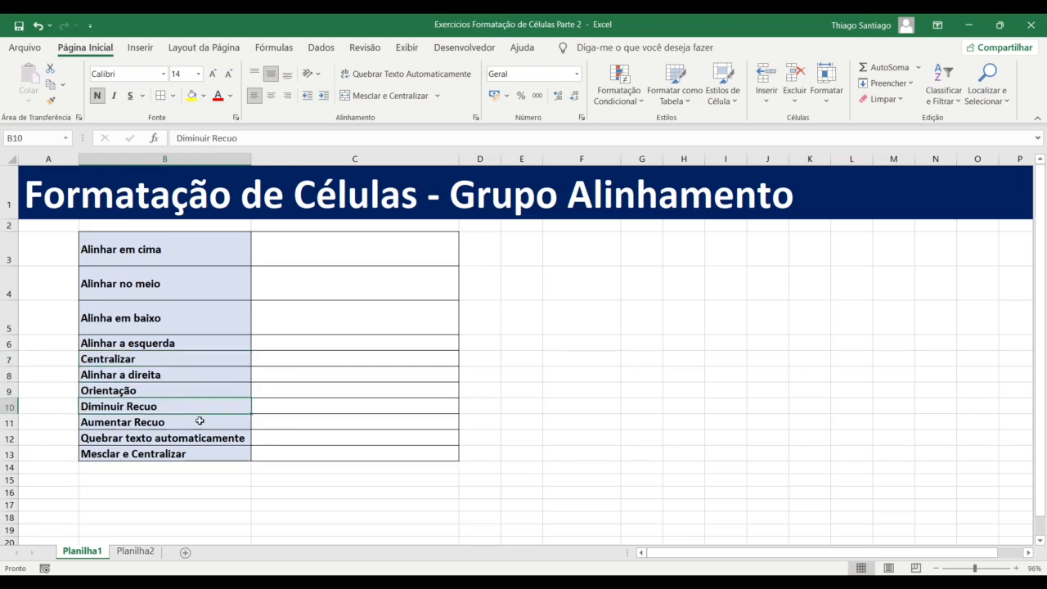
click(192, 426)
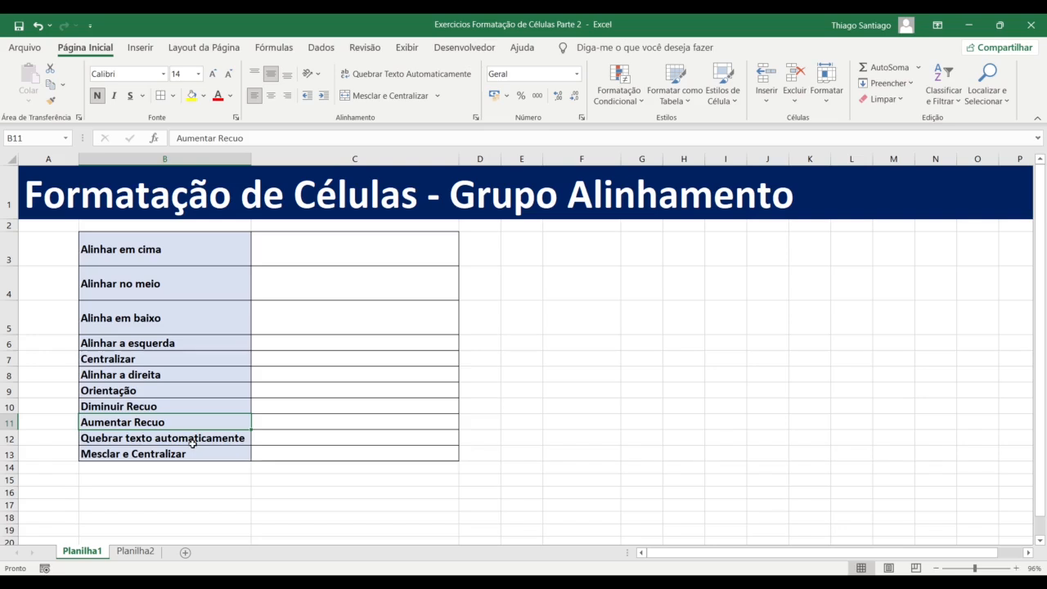
click(193, 438)
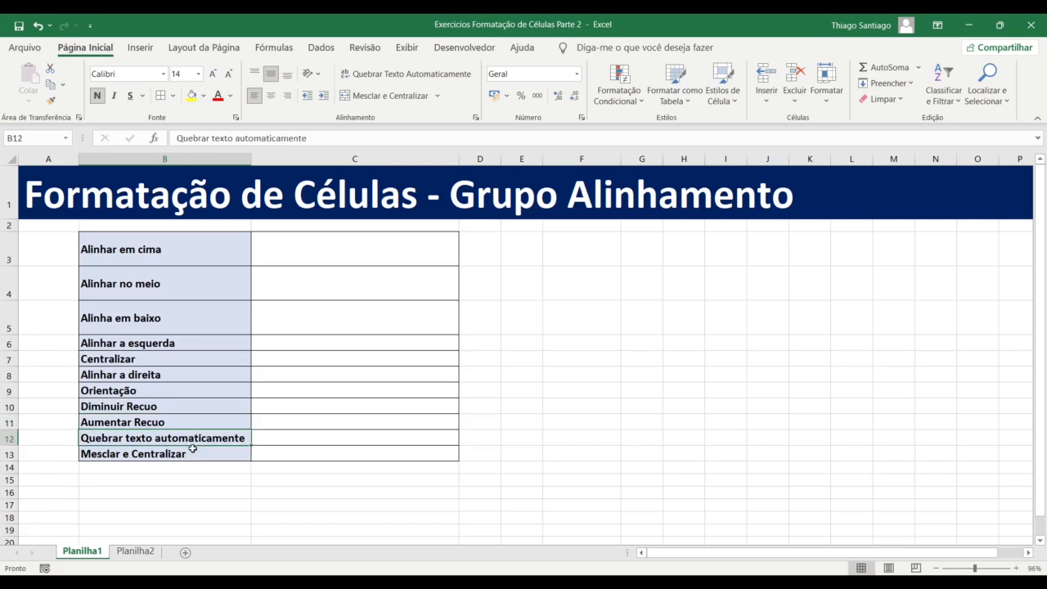
click(198, 451)
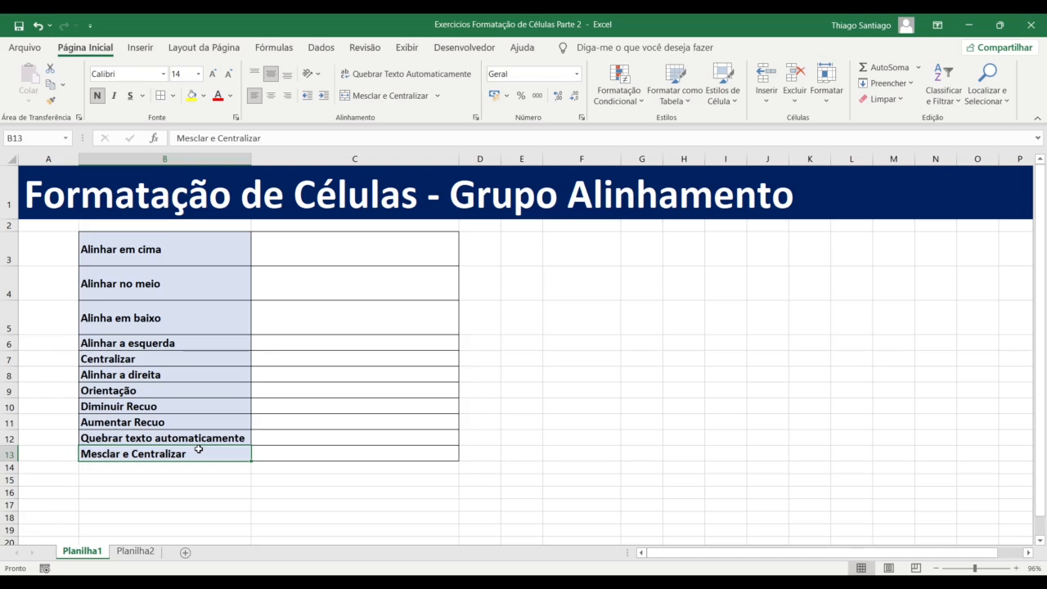
Enter 'Alinhar em cima' in cell C3
click(379, 249)
key(Down)
key(Down)
key(Down)
key(Down)
key(Down)
key(Down)
key(Down)
key(Down)
key(Down)
key(Down)
key(Up)
key(Up)
key(Up)
key(Up)
key(Up)
key(Up)
key(Up)
key(Up)
key(Up)
key(Up)
drag(183, 257, 213, 444)
click(320, 243)
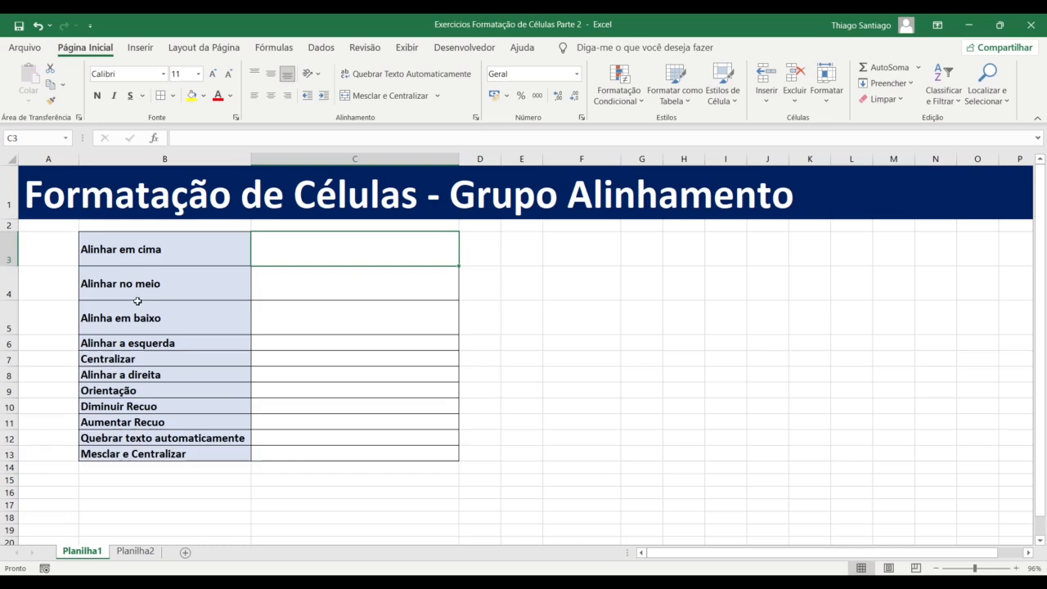
click(141, 262)
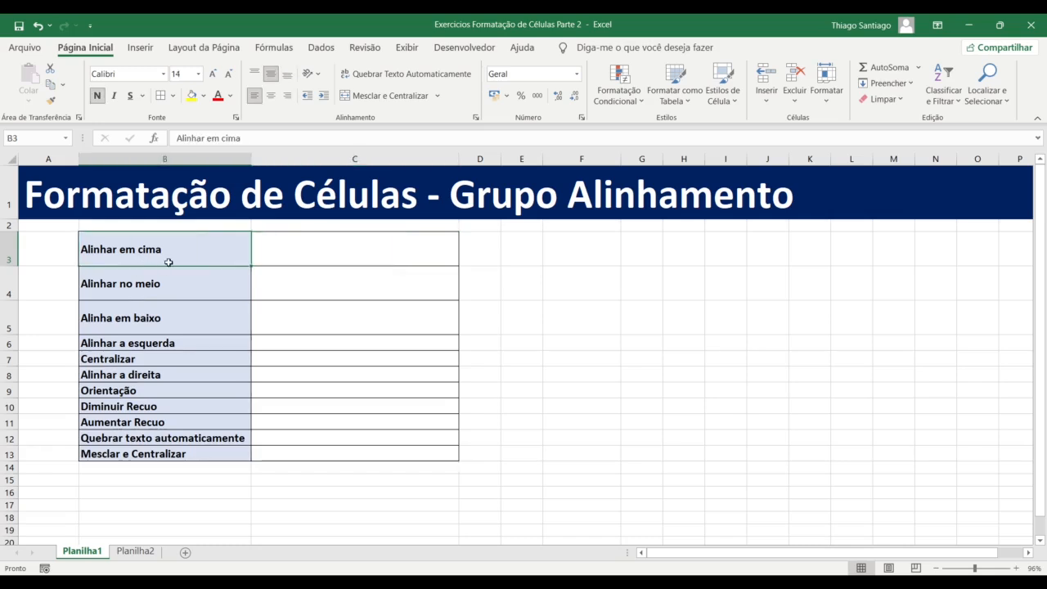
click(285, 260)
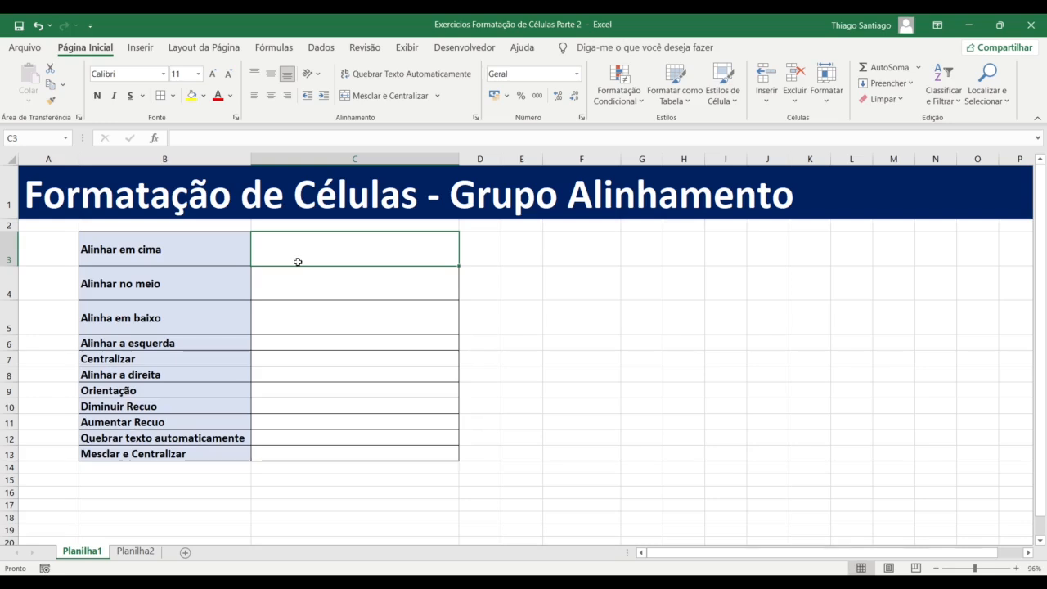
text(Alinha)
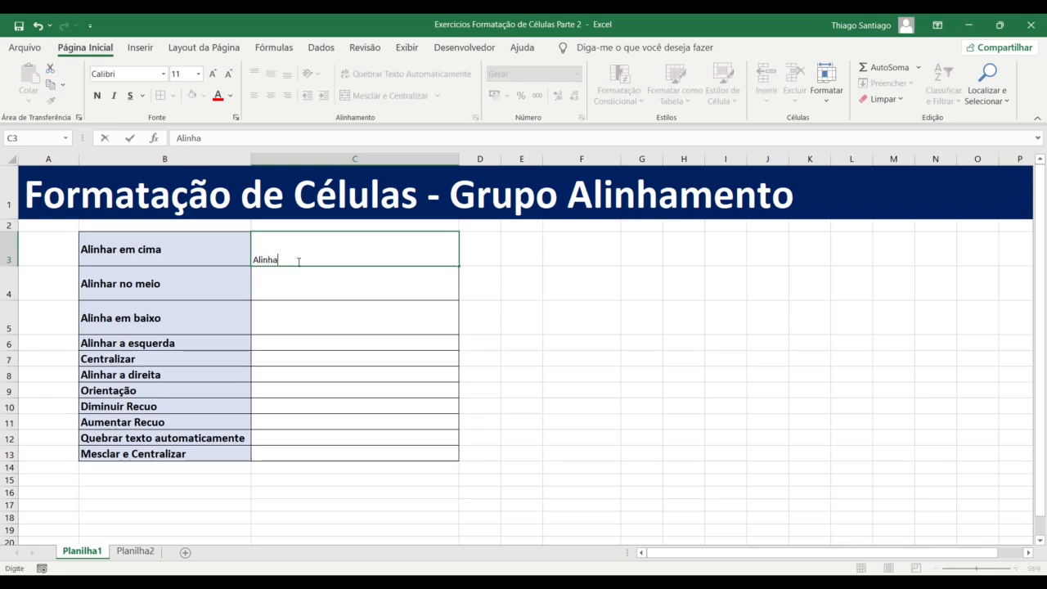
text(r em cima)
key(Return)
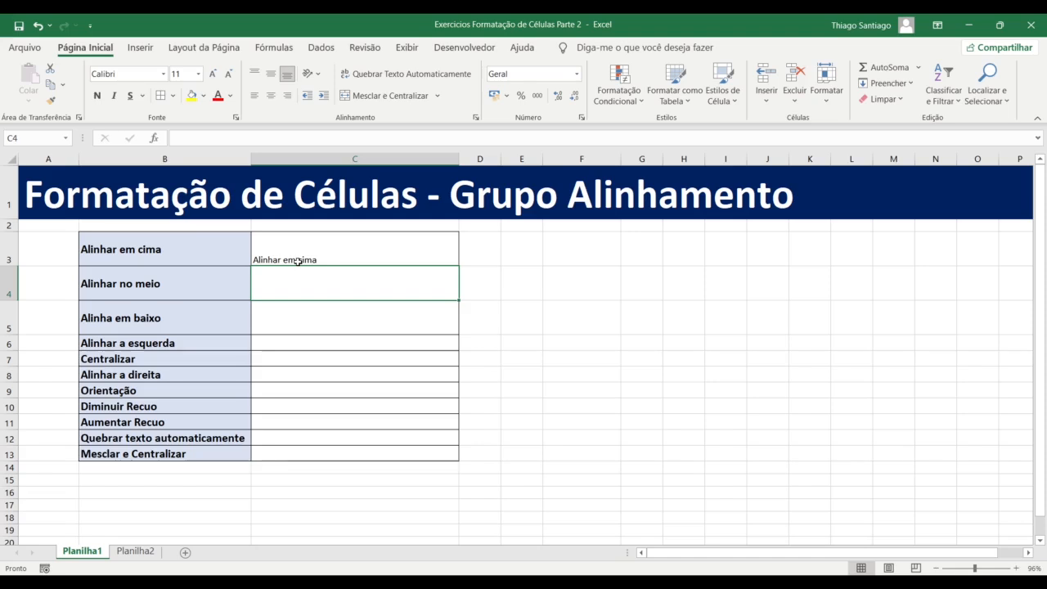
click(297, 260)
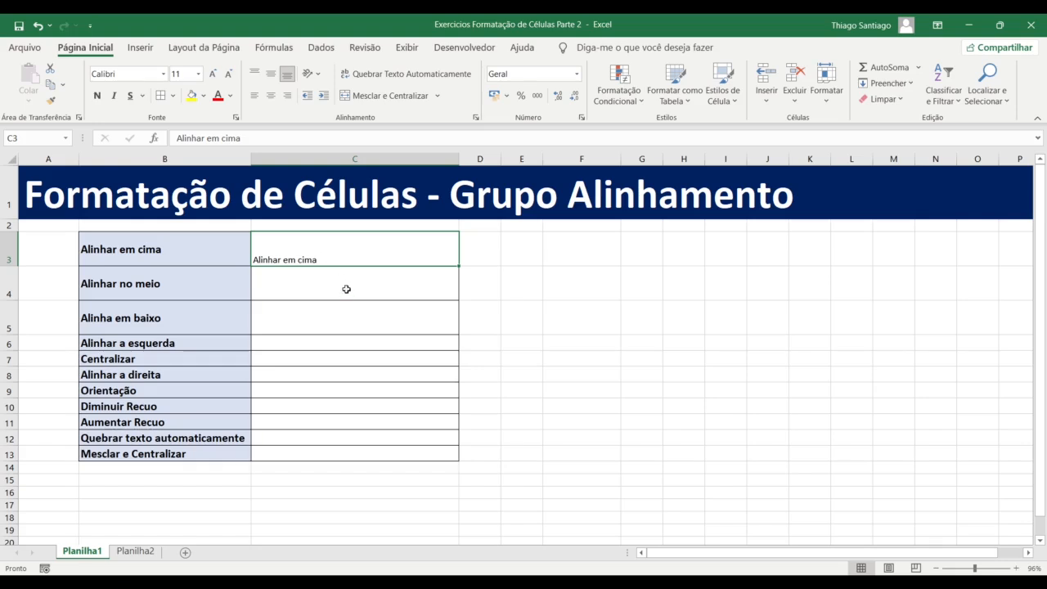
Enter 1000 in C3 to show default number alignment, then retype the 'Alinhar em cima' label
click(346, 288)
click(344, 260)
text(1000)
key(Return)
click(343, 260)
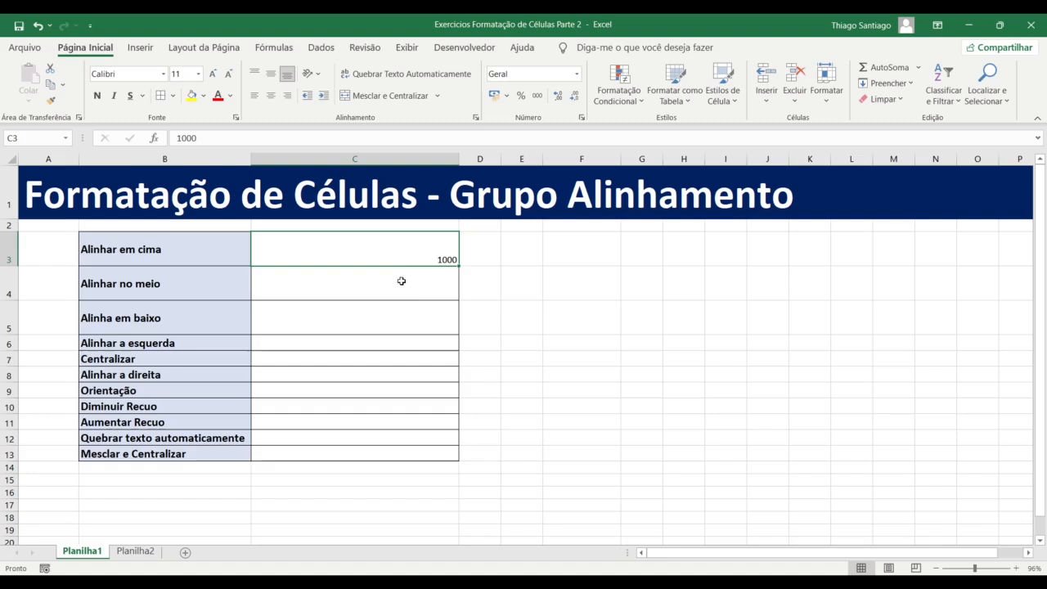
text(Alinhar)
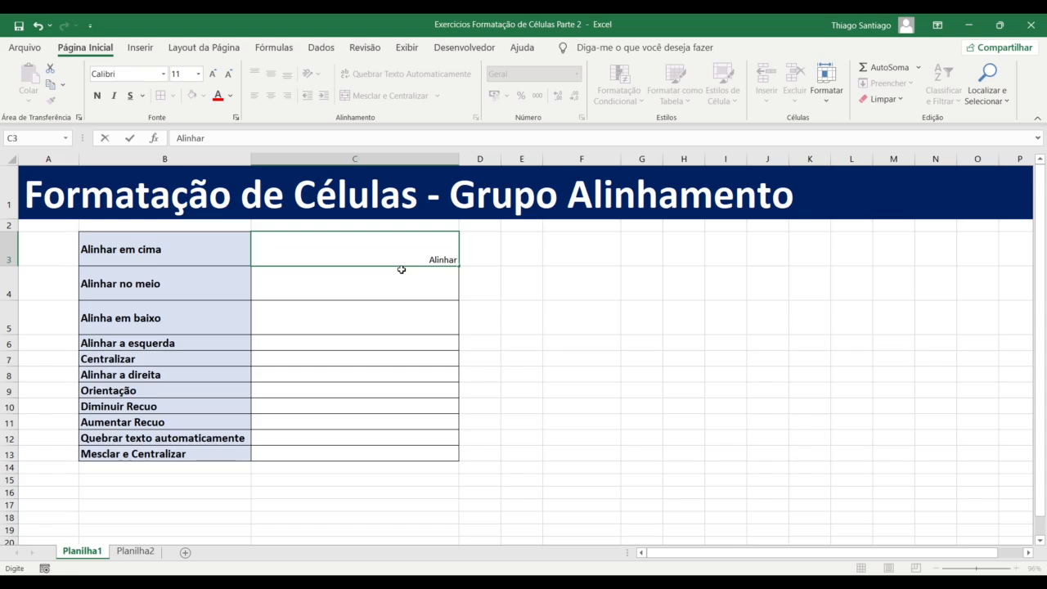
text(em cuima)
key(Return)
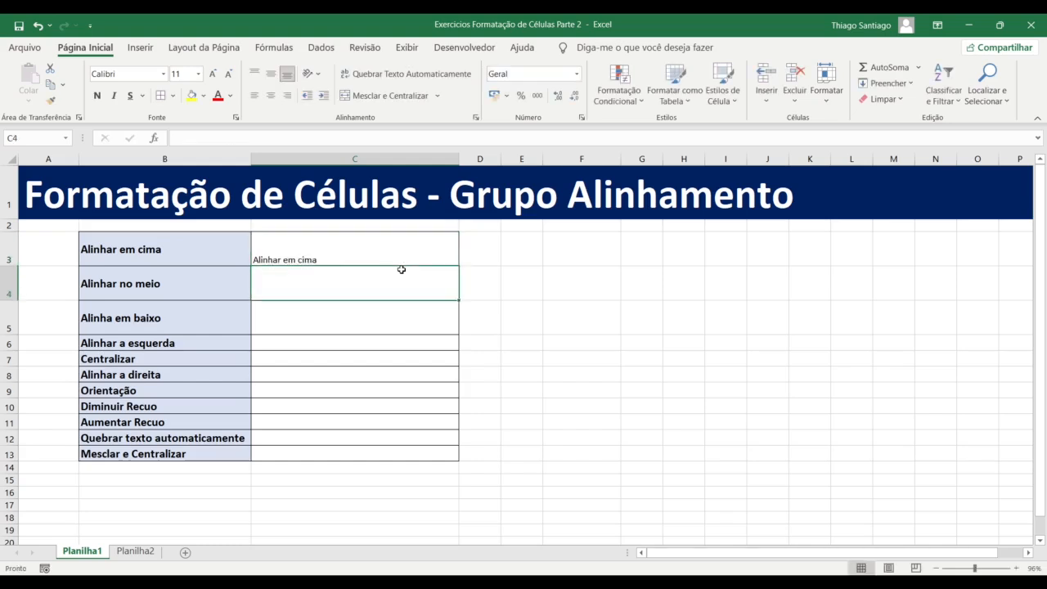
Top-align C3's text, briefly trying bottom alignment in between
click(390, 240)
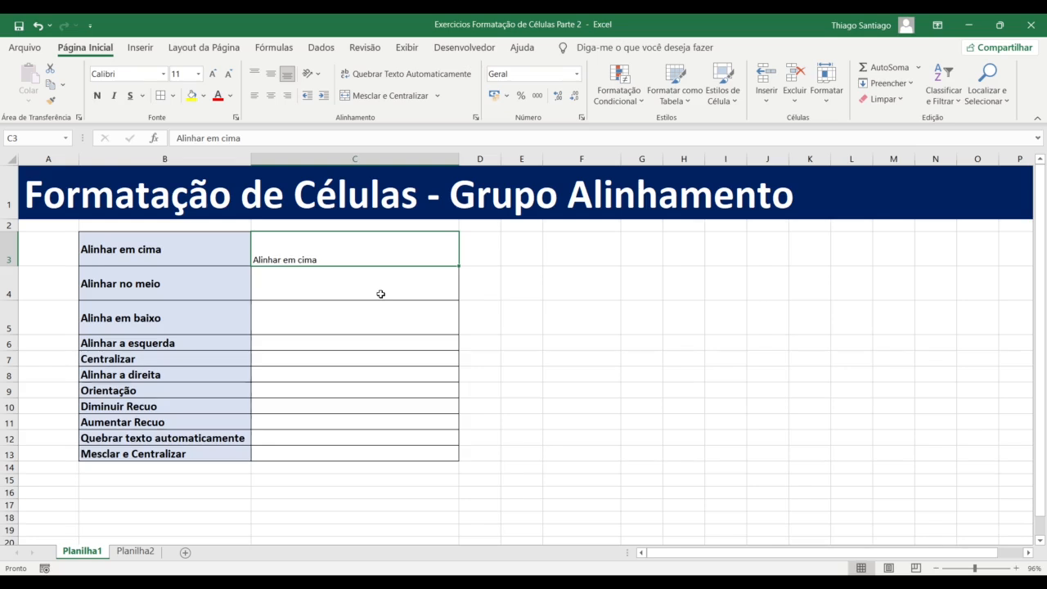
click(314, 271)
click(320, 256)
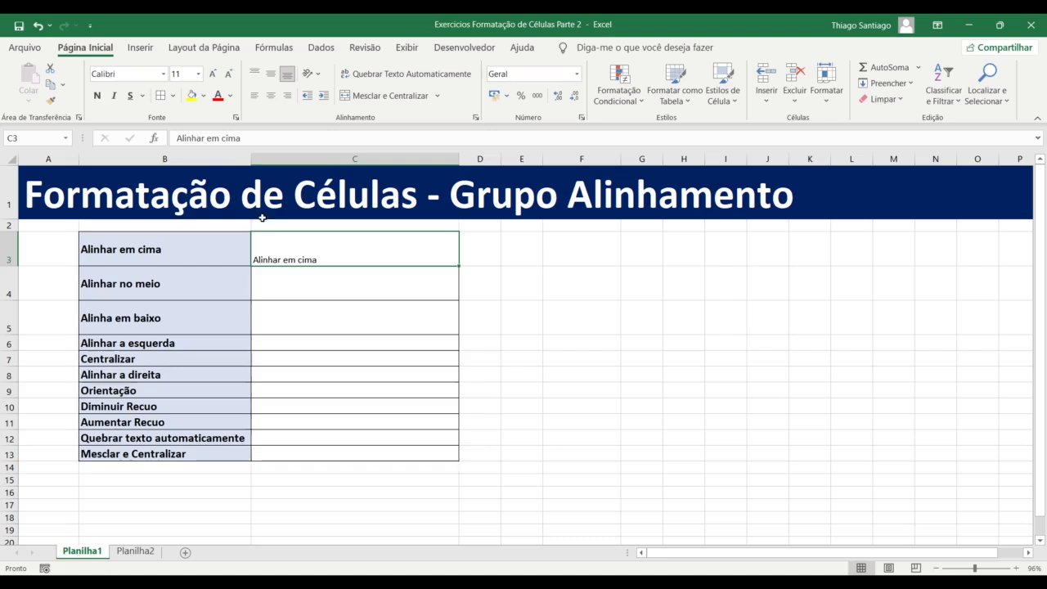
click(254, 73)
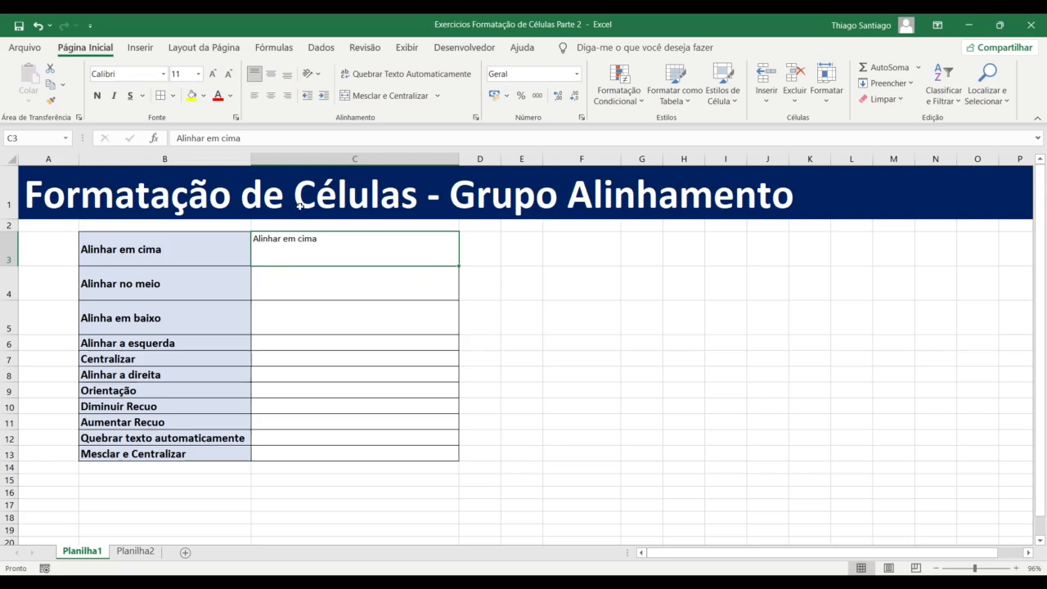
click(288, 76)
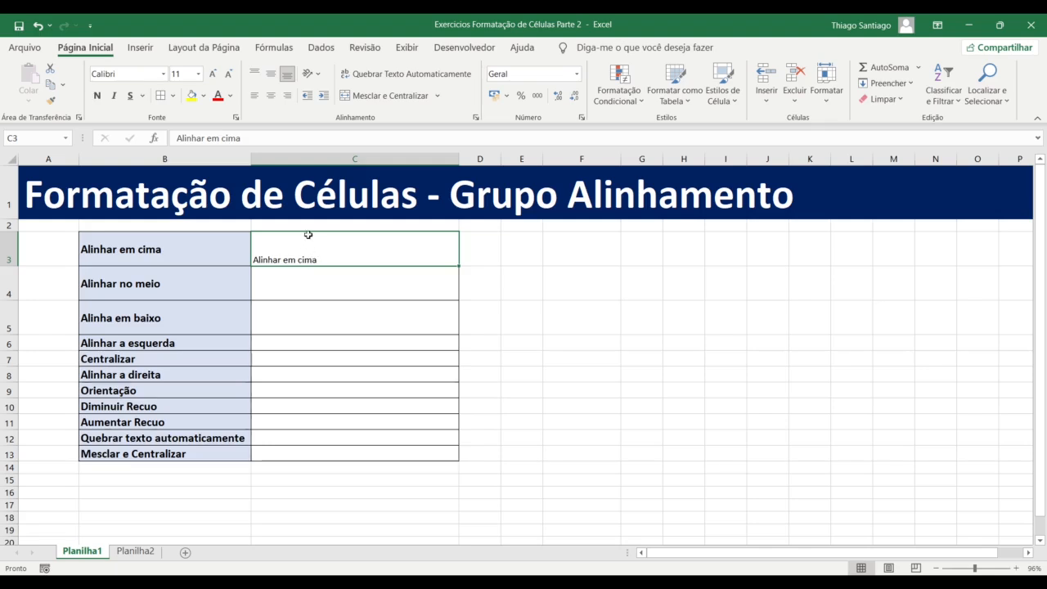
click(254, 73)
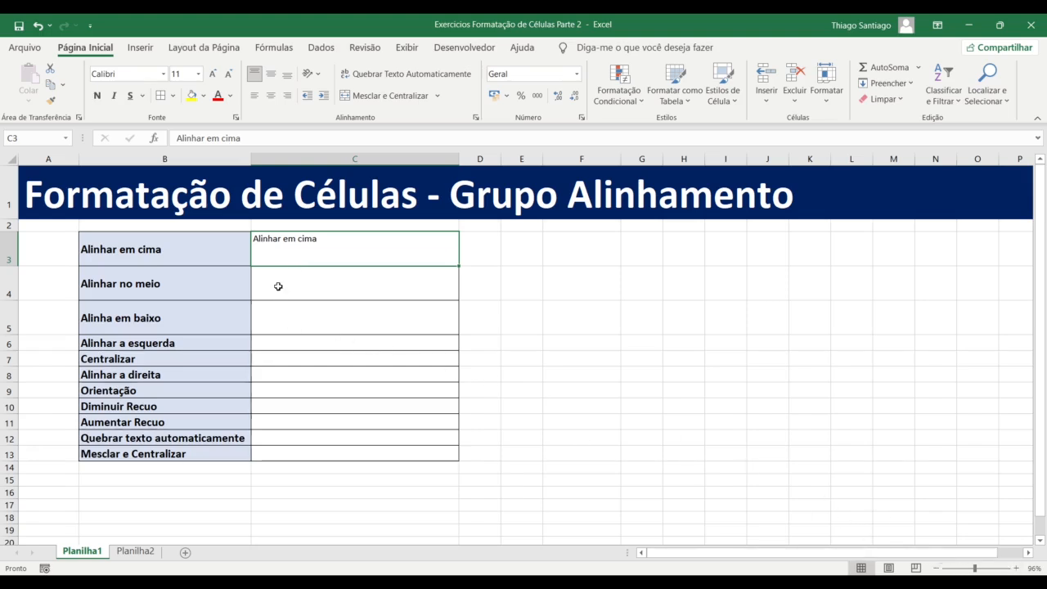
Increase the font size of C3:C13 to 14
drag(327, 251, 329, 453)
click(213, 75)
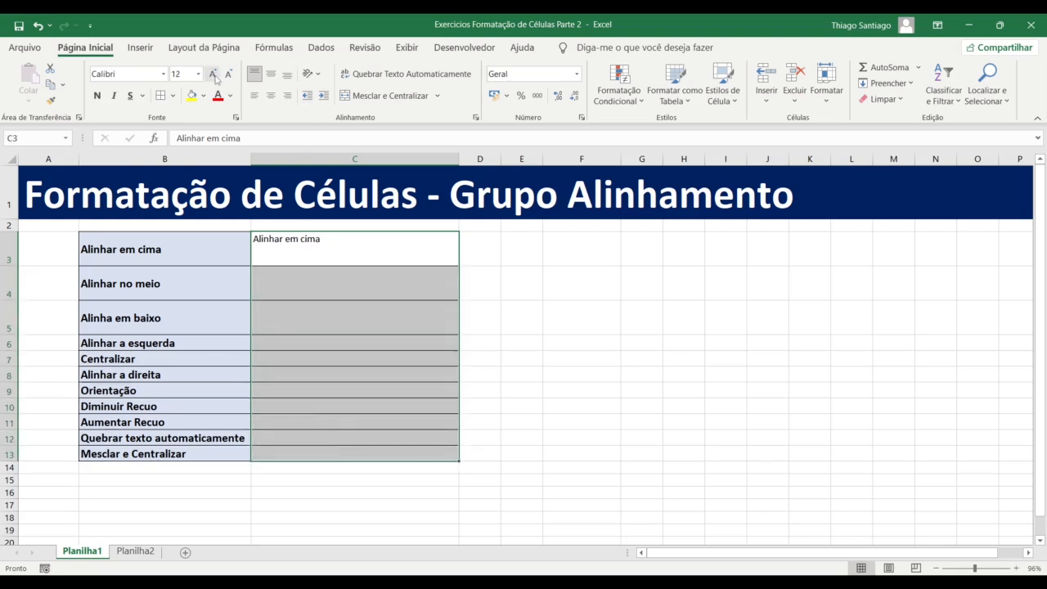
click(213, 75)
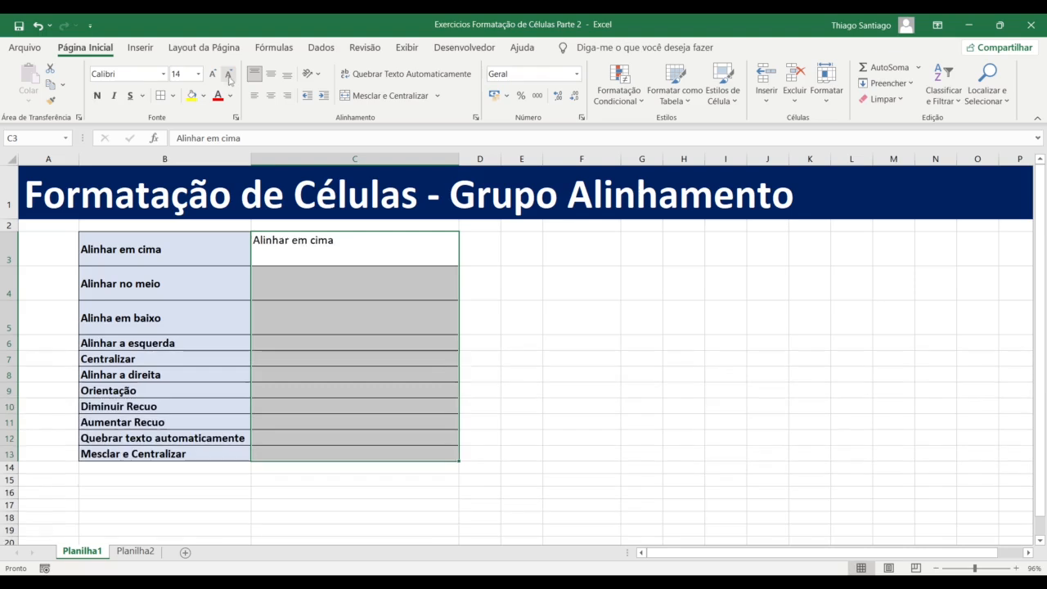
click(324, 294)
click(303, 236)
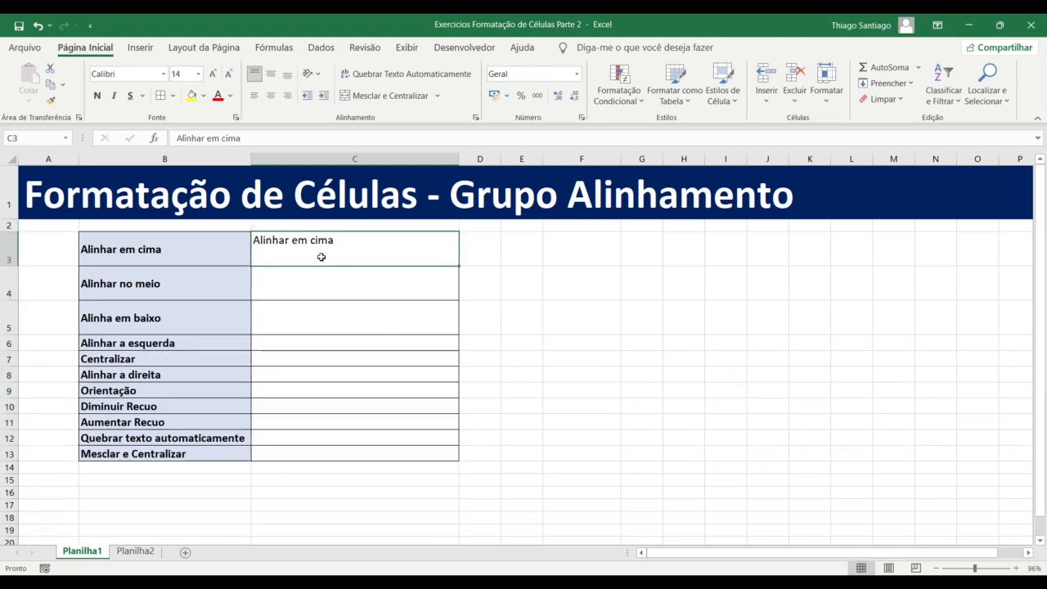
Enter 'Alinhar no meio' in C4 and centre it vertically
click(318, 283)
text(Alinhar)
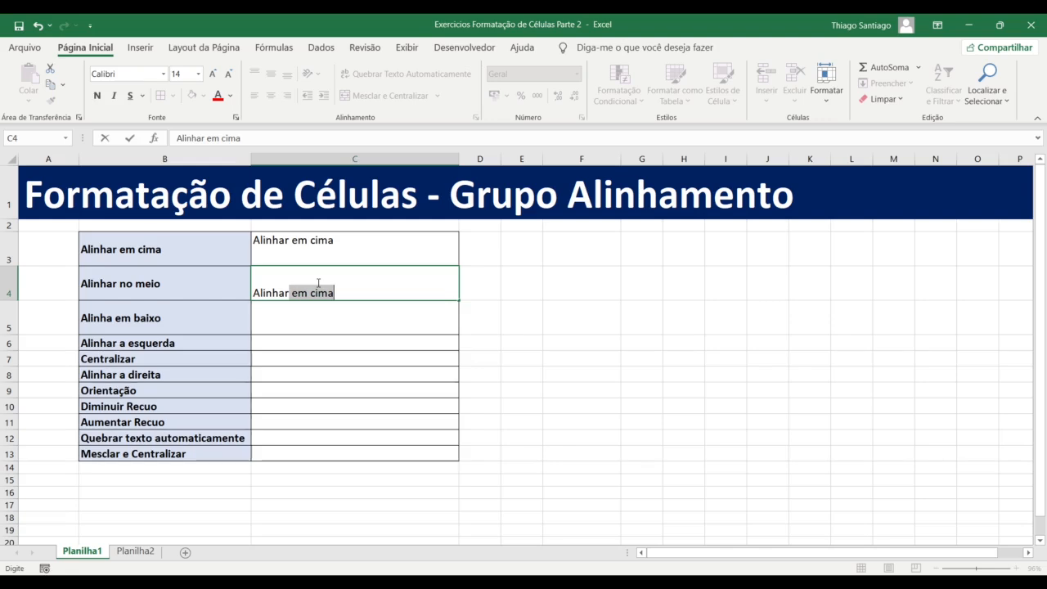
text(no meio)
key(ctrl+Return)
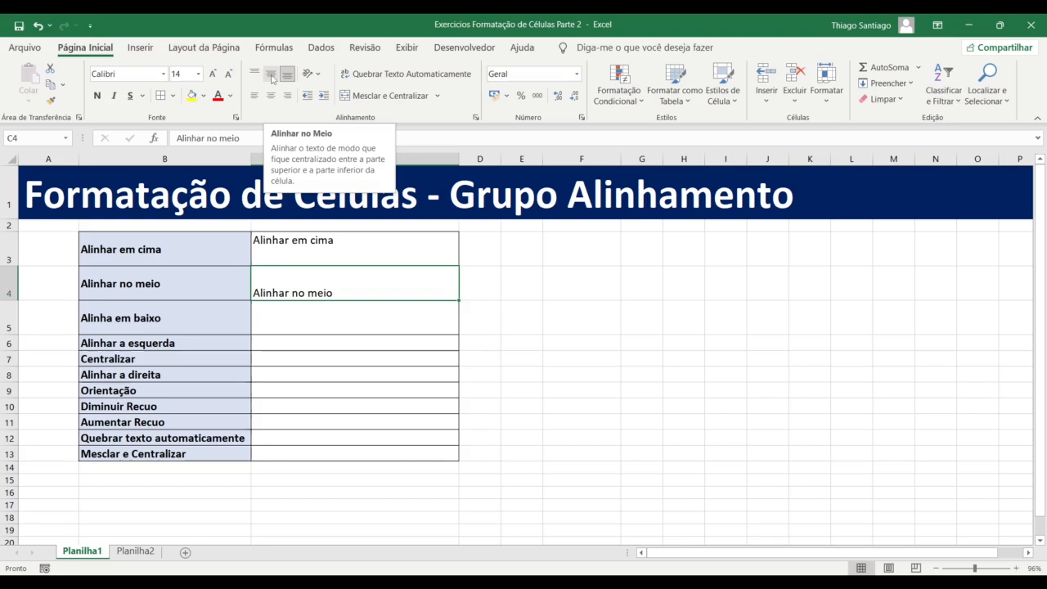
click(271, 76)
click(297, 324)
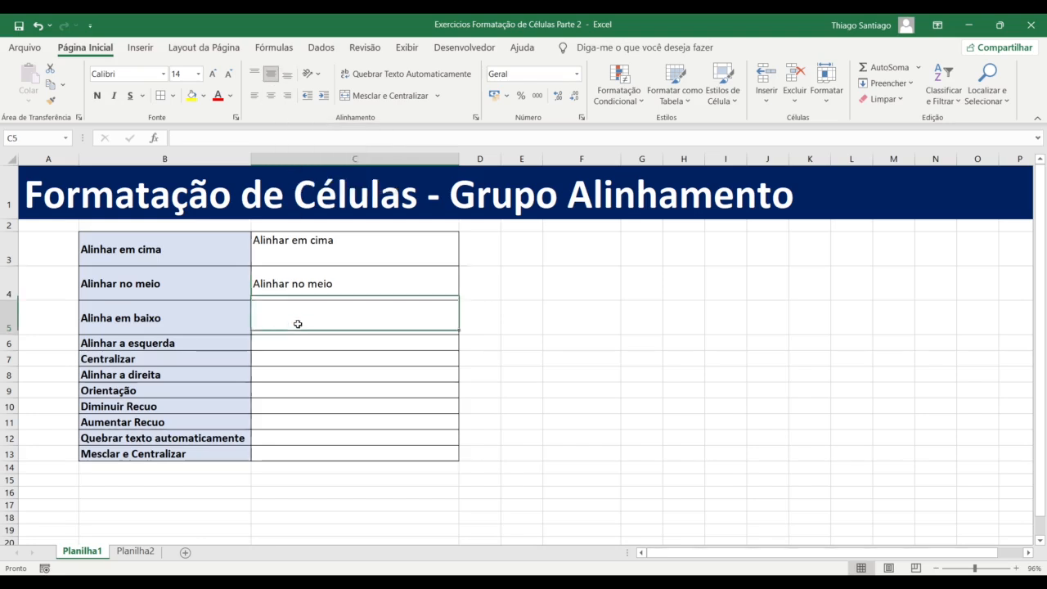
click(285, 288)
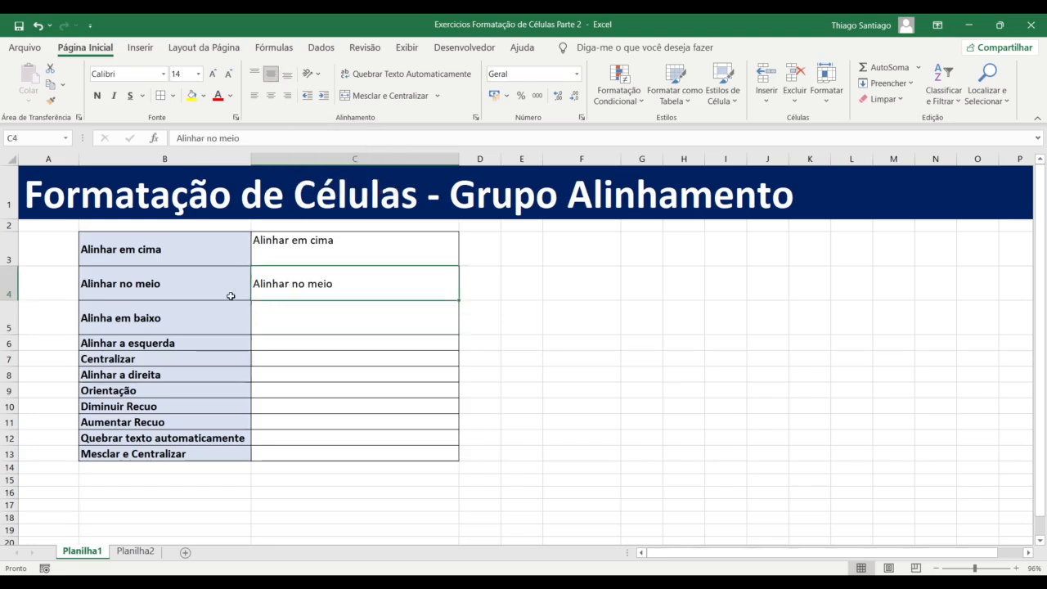
Enter 'Alinhar em baixo' in C5, keeping the default bottom alignment
click(300, 244)
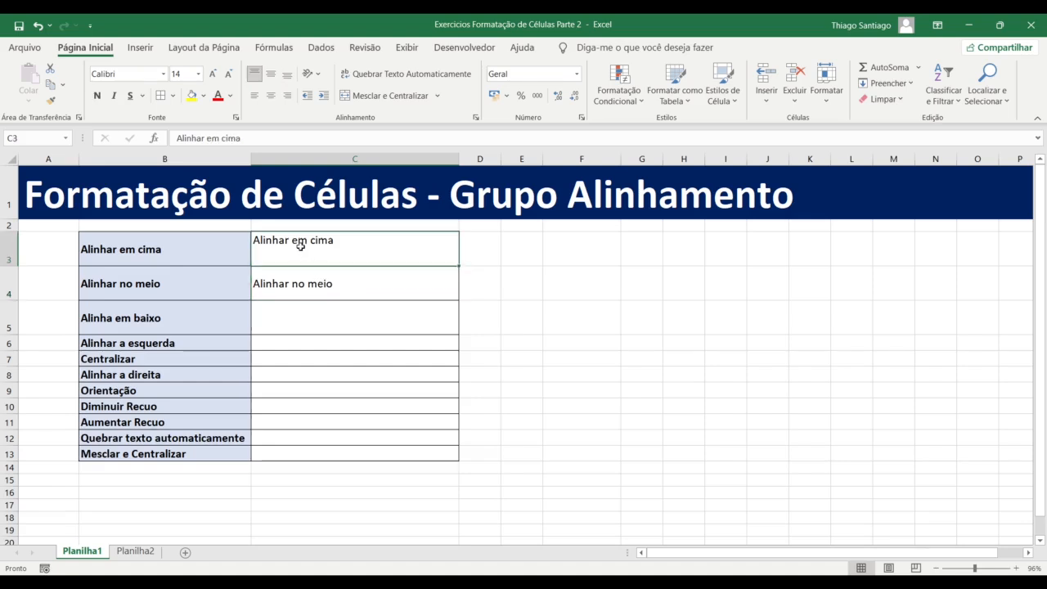
click(302, 311)
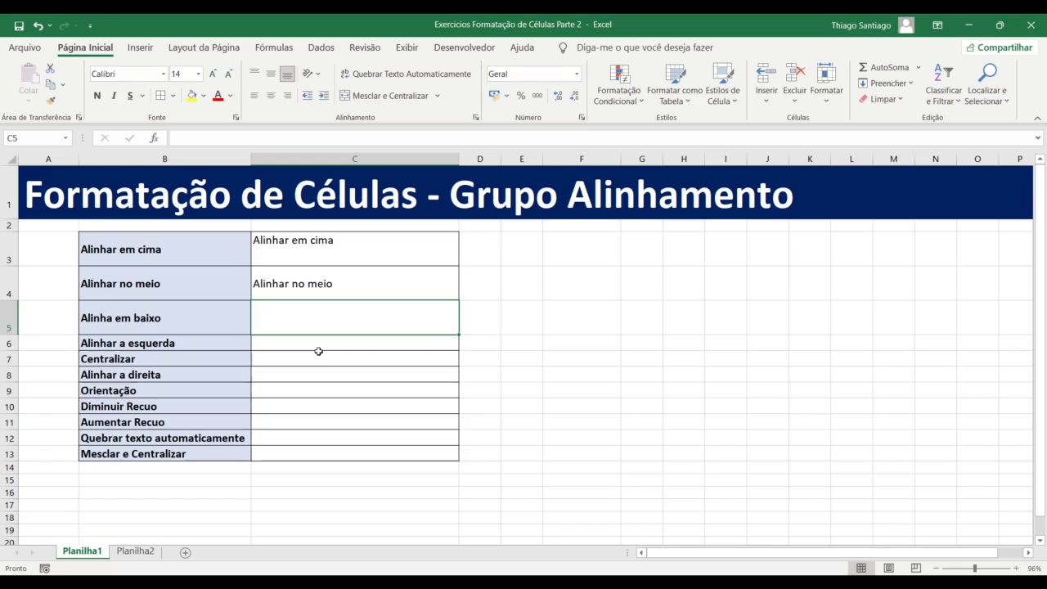
text(Al)
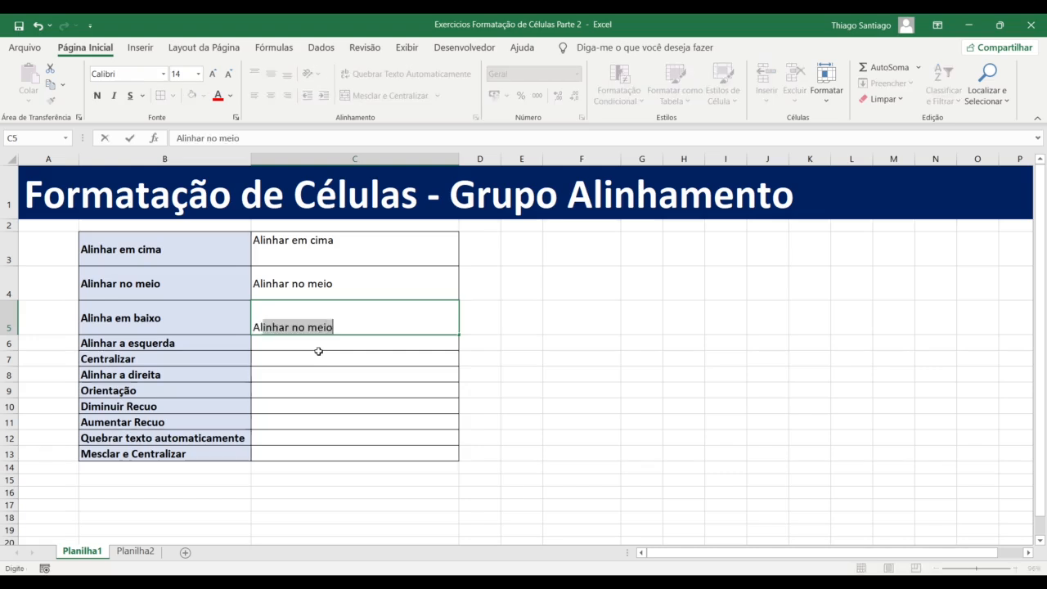
text(inhar em )
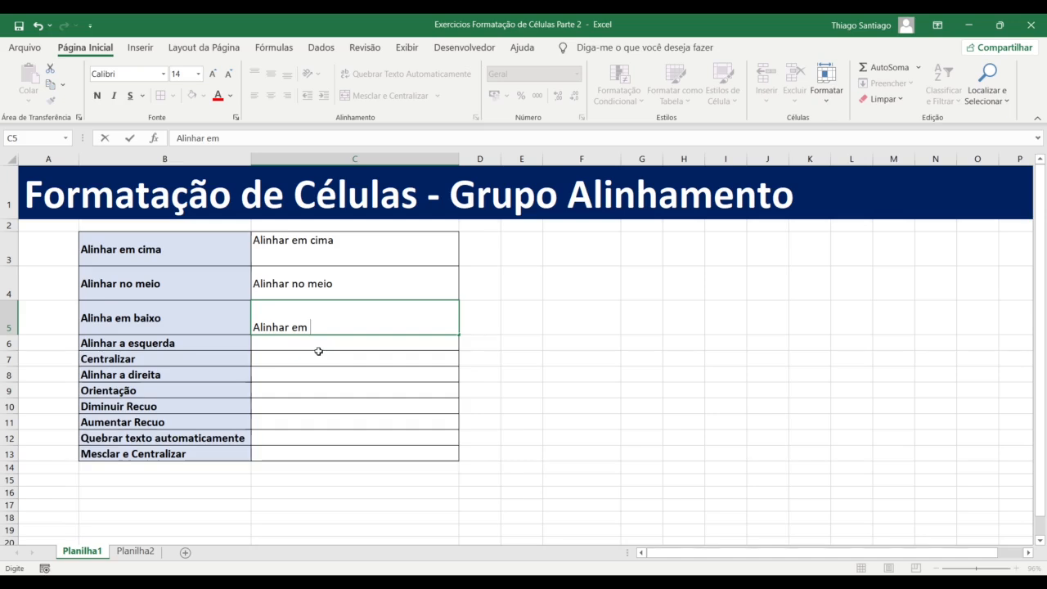
text(baixo)
key(Return)
click(318, 328)
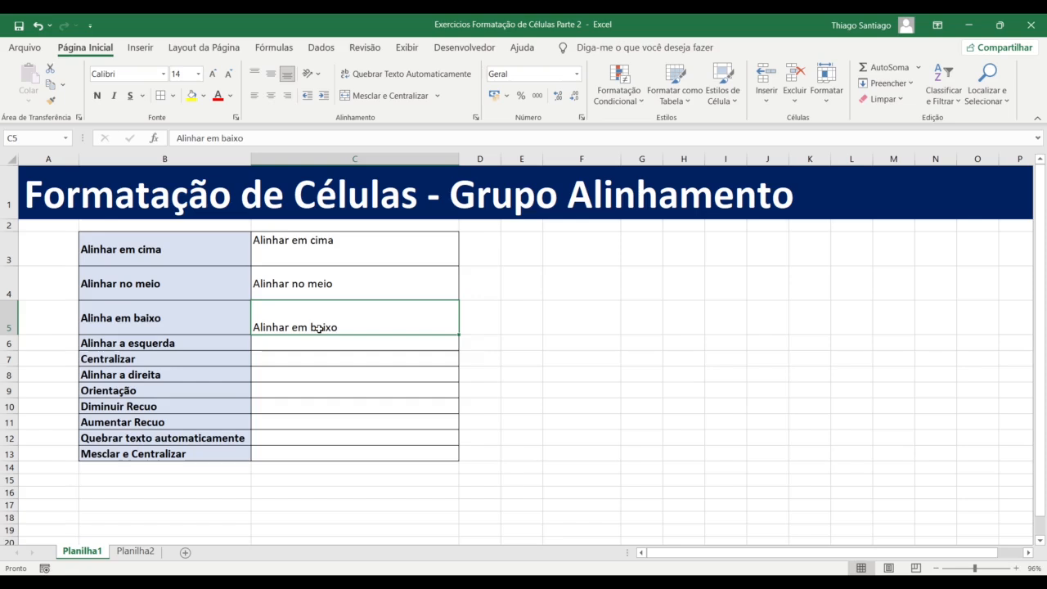
drag(315, 246, 318, 327)
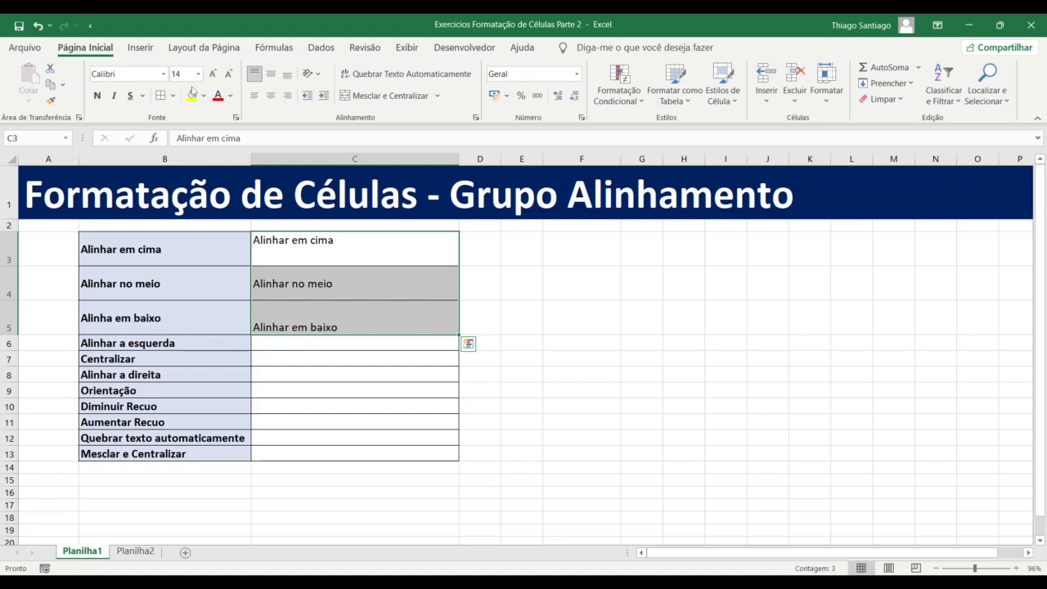
click(337, 319)
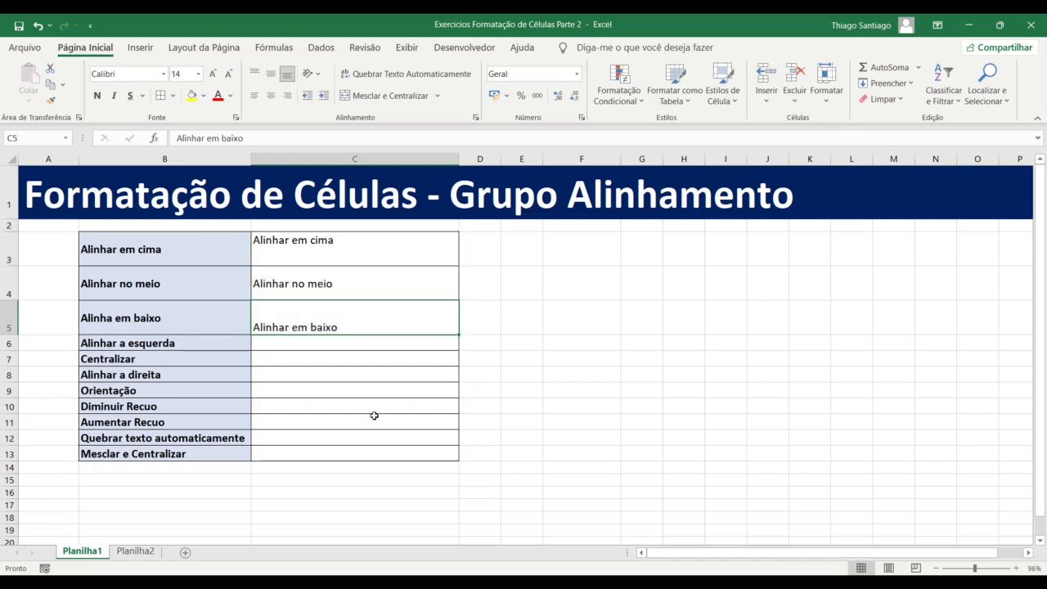
click(296, 284)
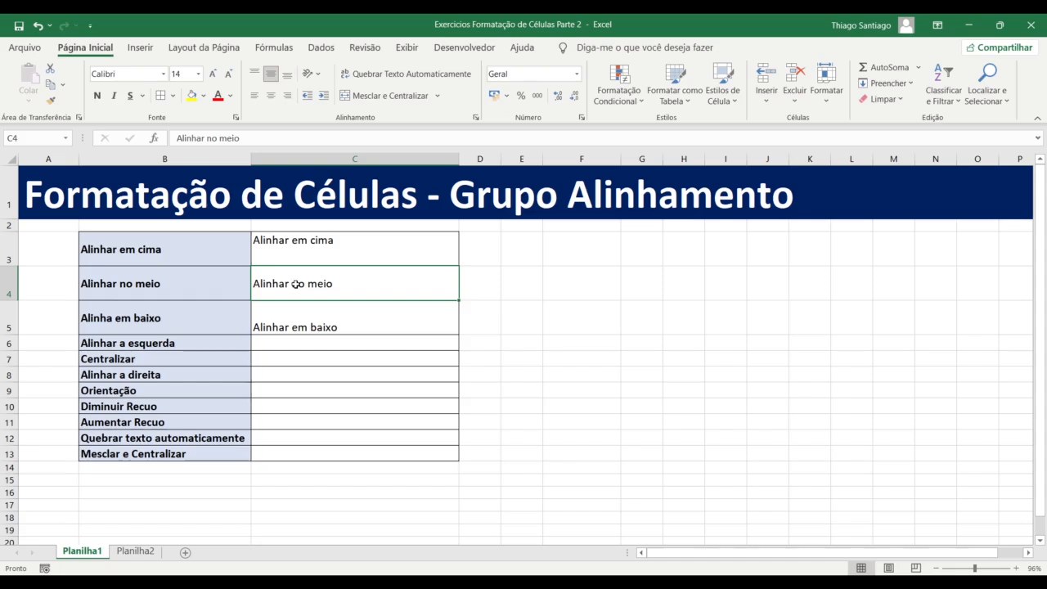
click(337, 328)
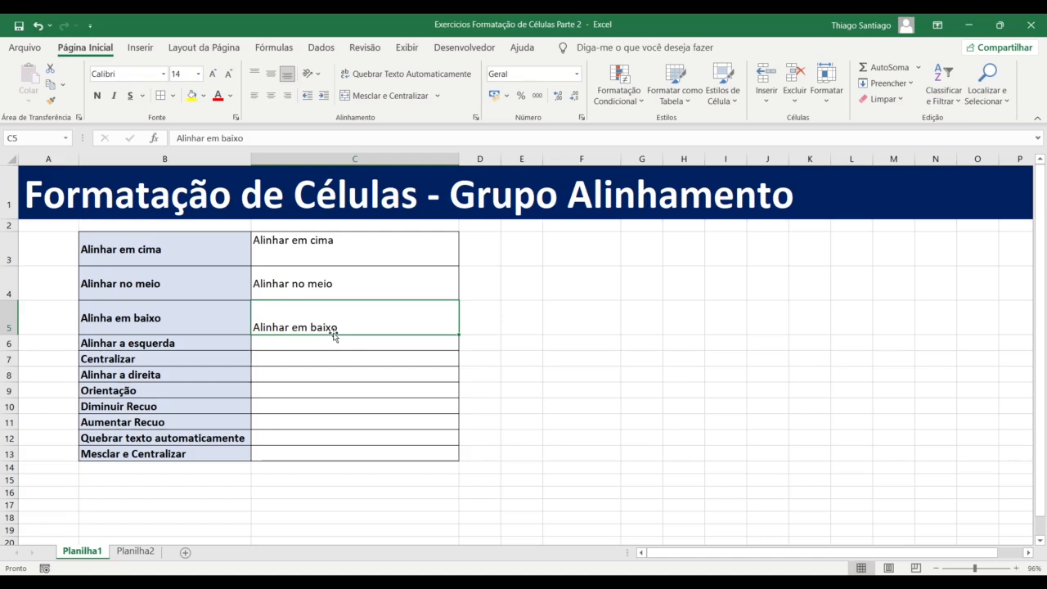
click(352, 292)
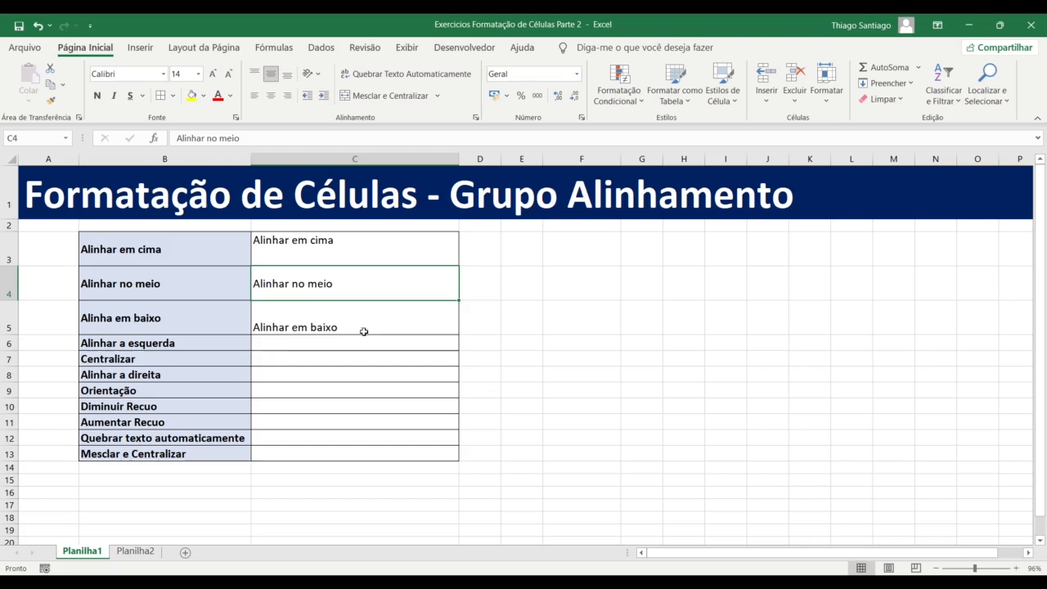
Copy C4's middle alignment to C5 with Format Painter, then bottom-align C5 again
click(52, 100)
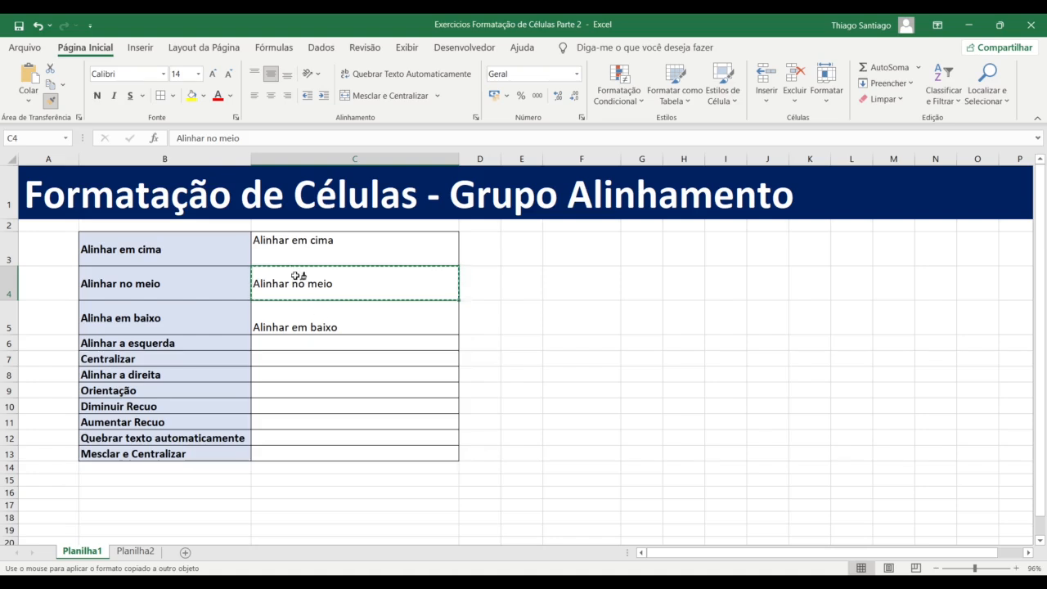
click(53, 103)
click(54, 103)
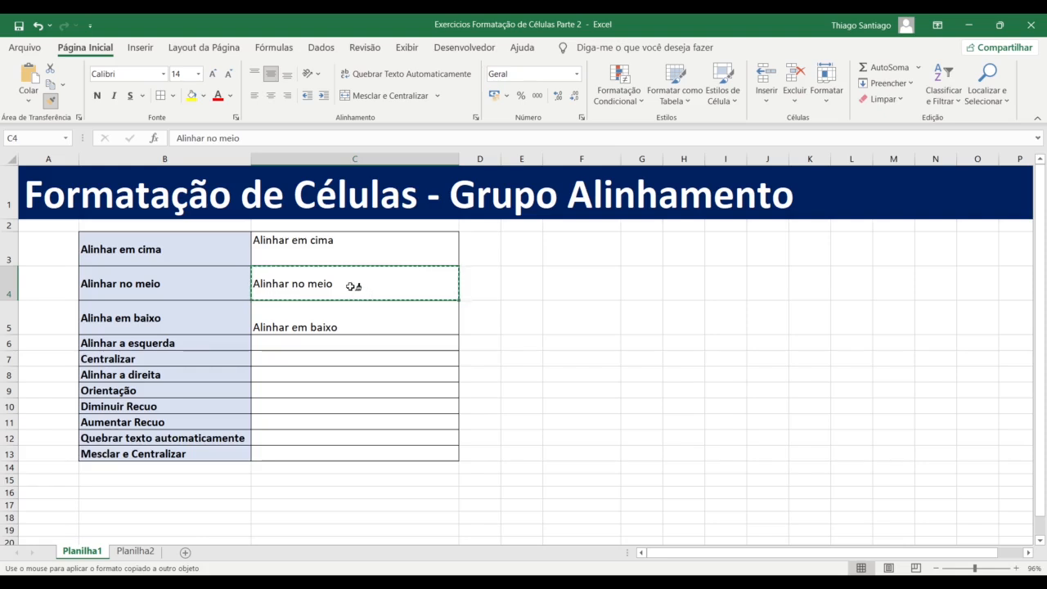
click(352, 326)
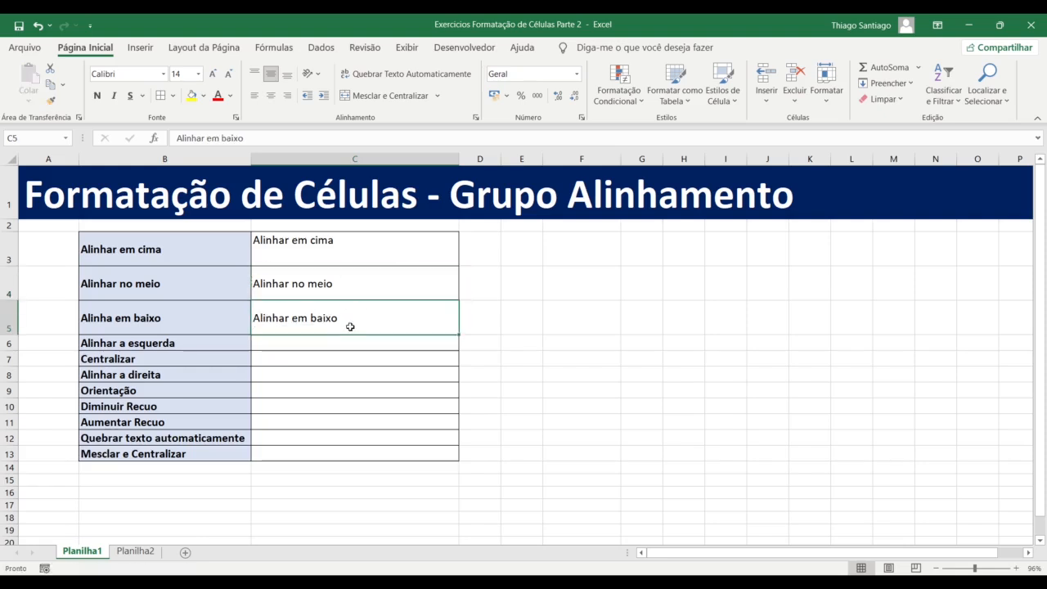
click(370, 394)
click(332, 285)
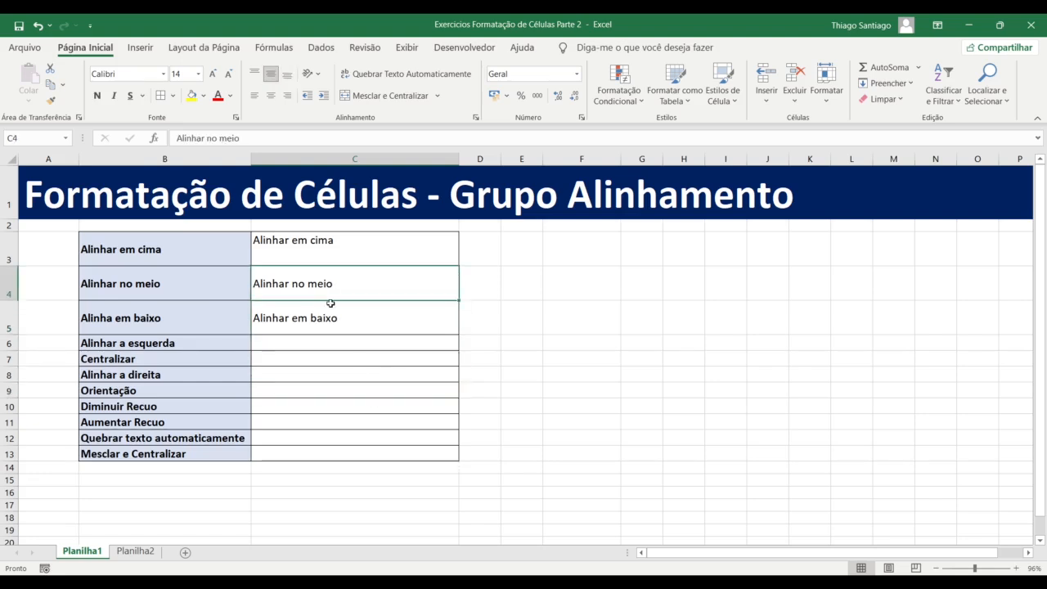
click(340, 318)
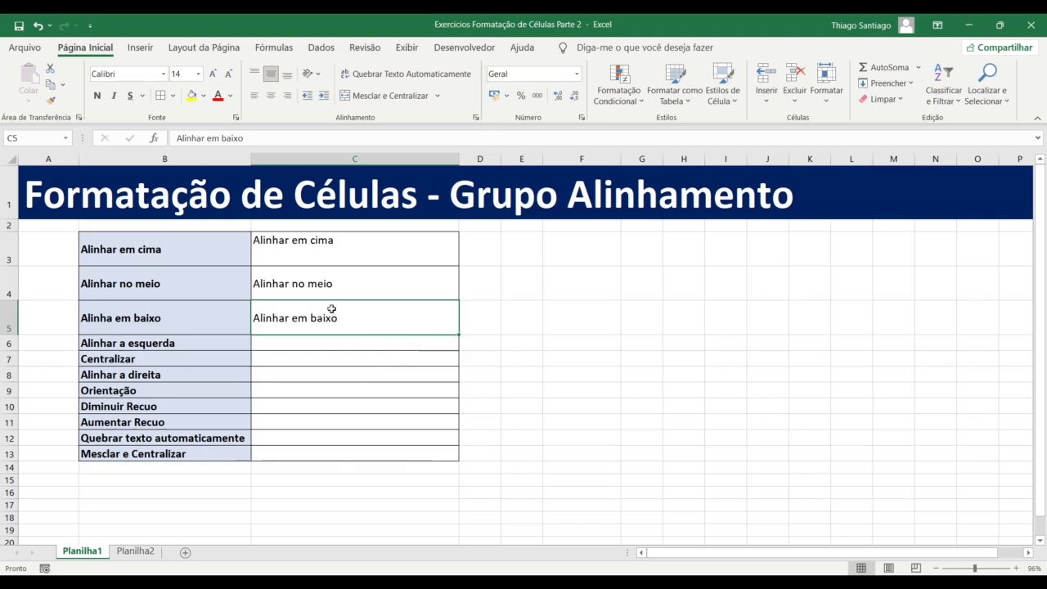
click(291, 74)
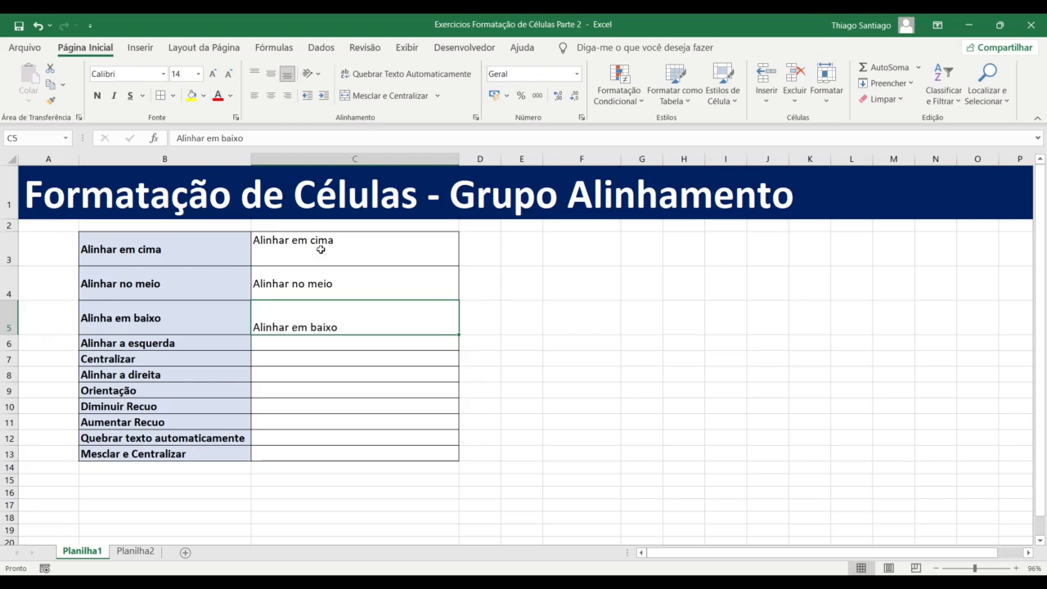
Replace C6's text with the number 1000 and left-align it
click(333, 347)
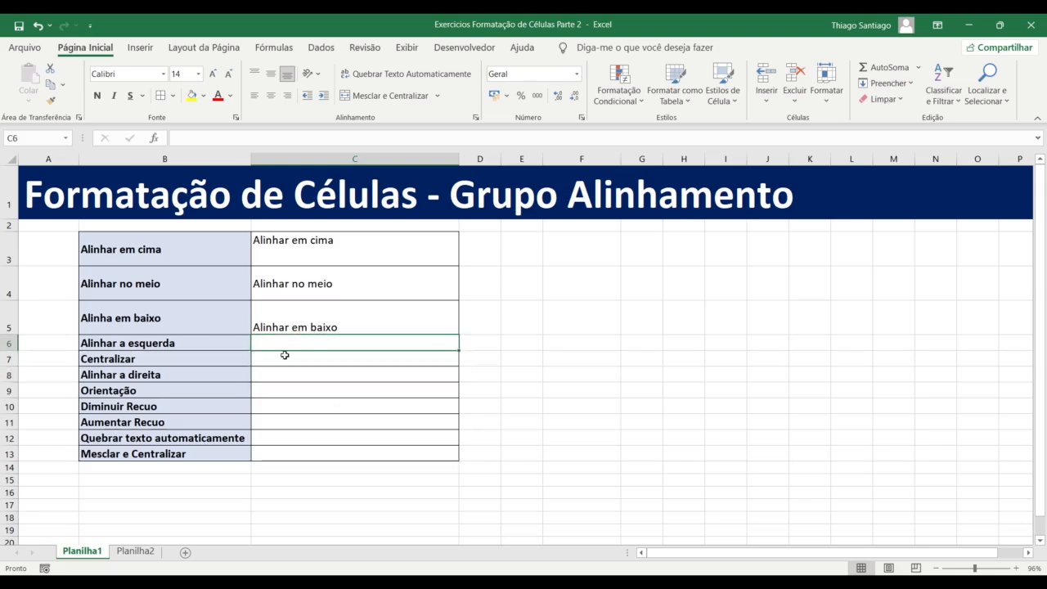
text(Alinhar a esquerda)
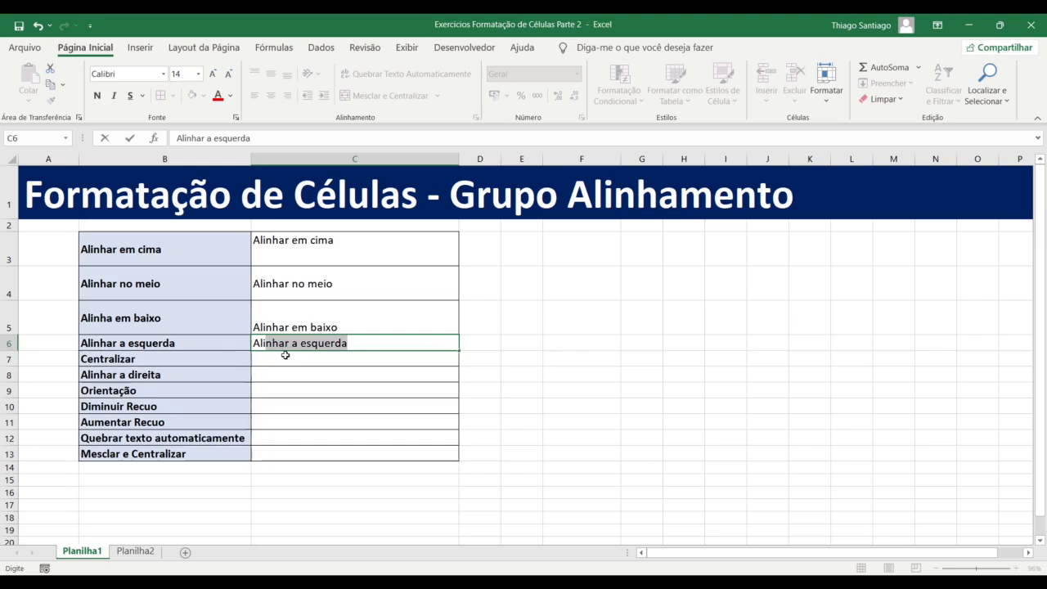
click(343, 361)
click(313, 344)
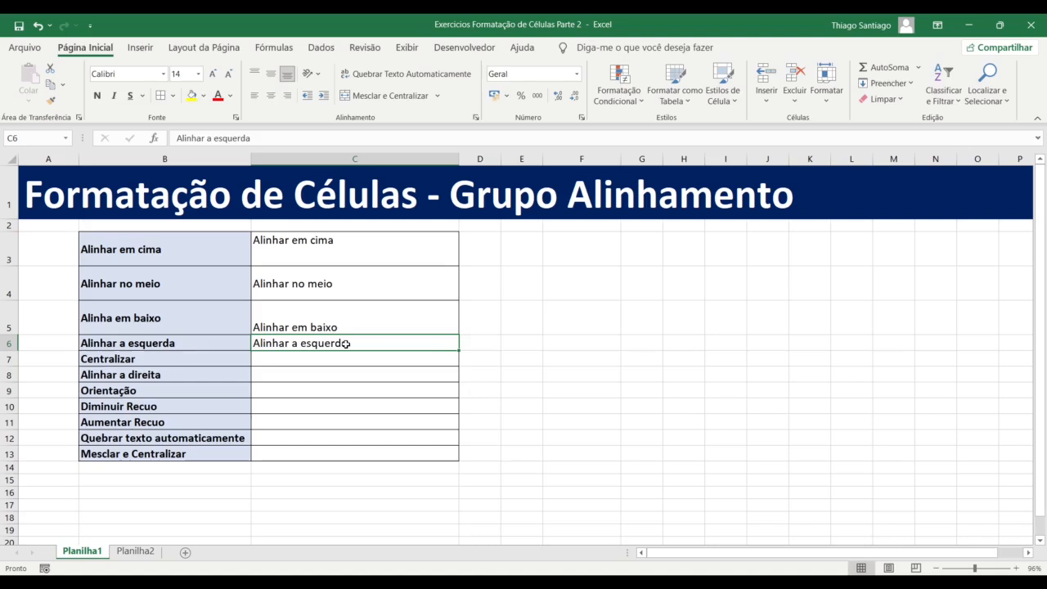
text(1000)
key(Return)
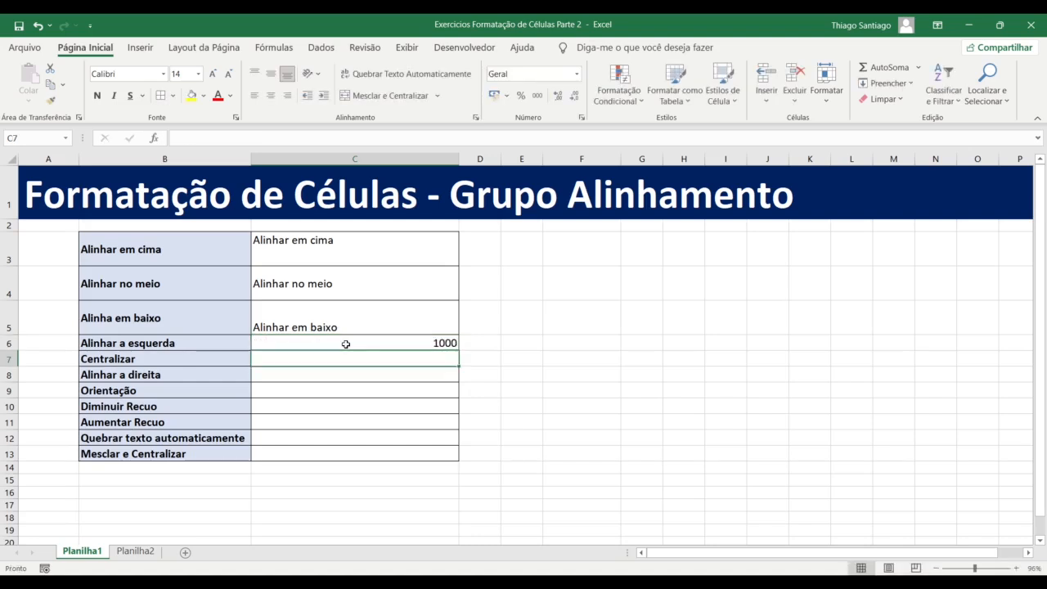
click(346, 343)
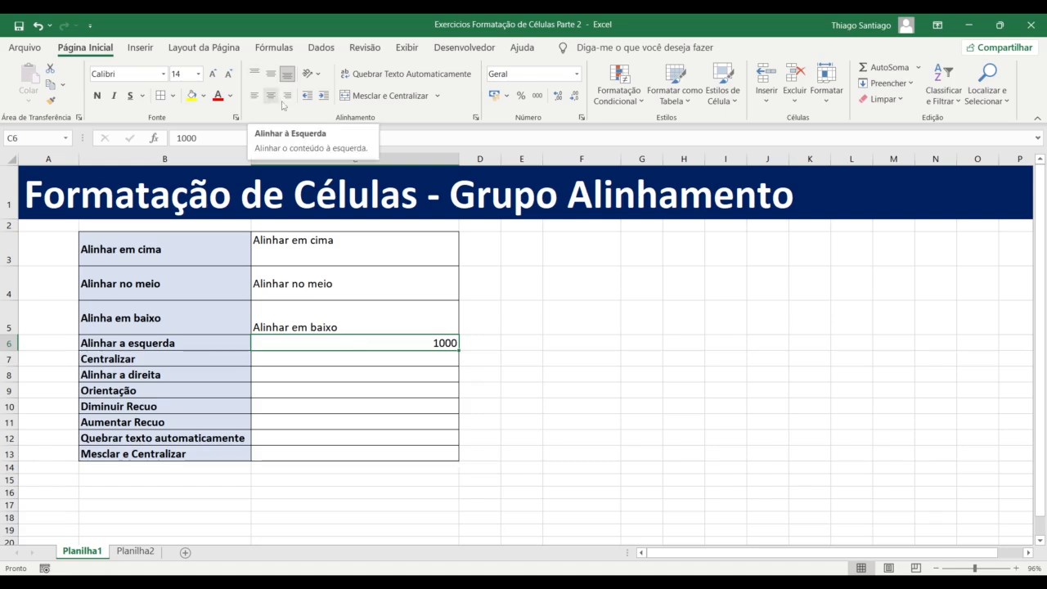
click(256, 95)
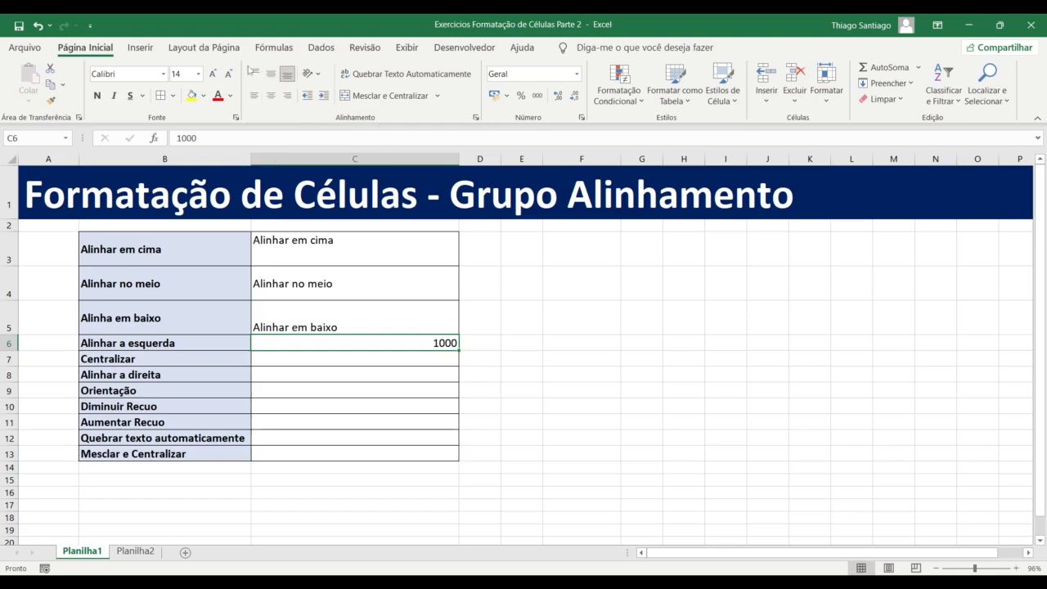
click(258, 98)
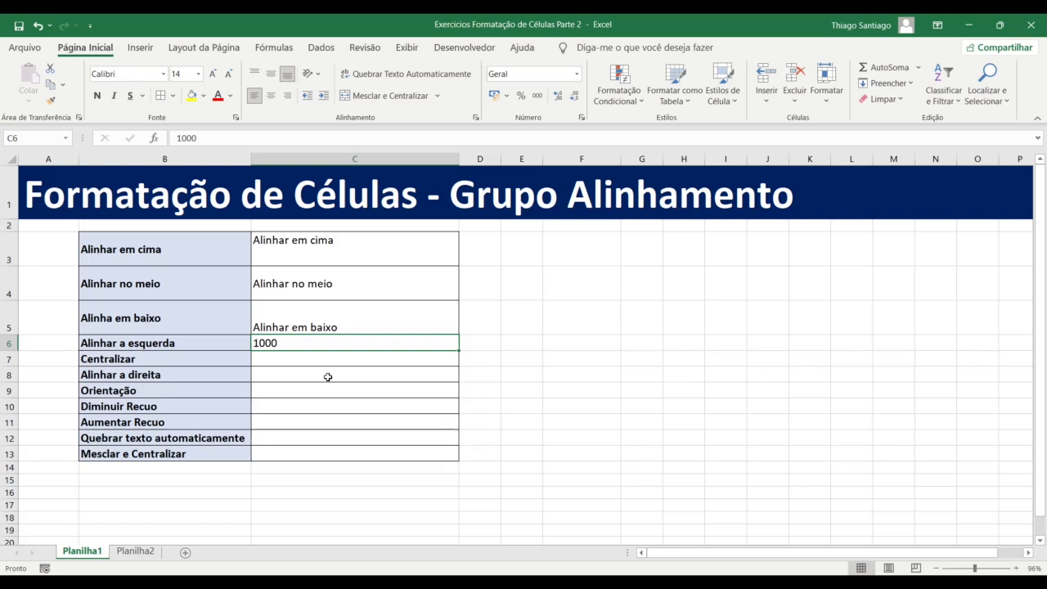
Paste B6's 'Alinhar a esquerda' into C6 as values, testing right then left alignment
click(179, 342)
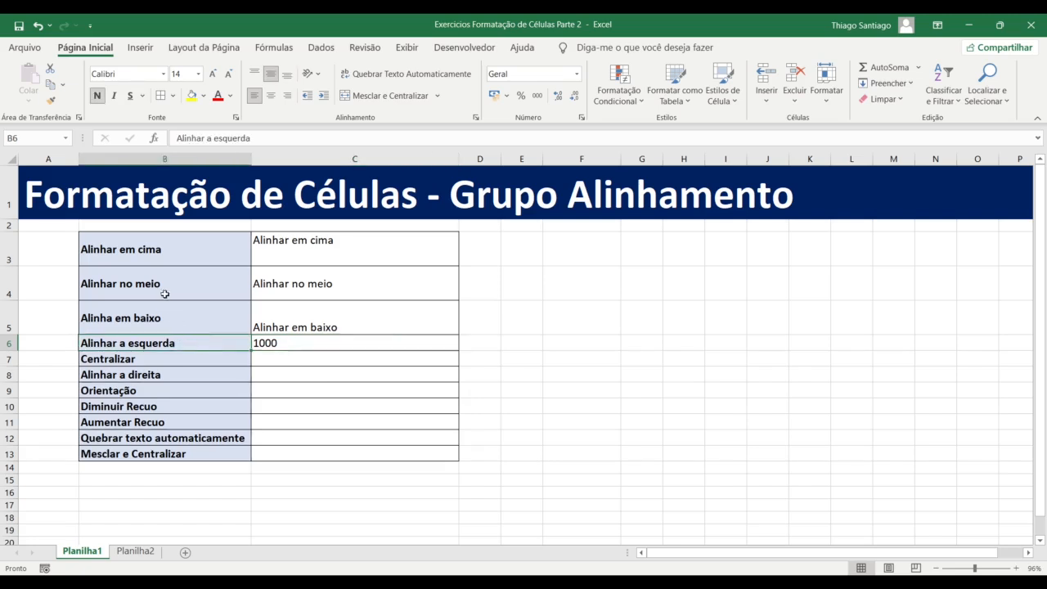
key(ctrl+c)
click(293, 342)
right_click(293, 341)
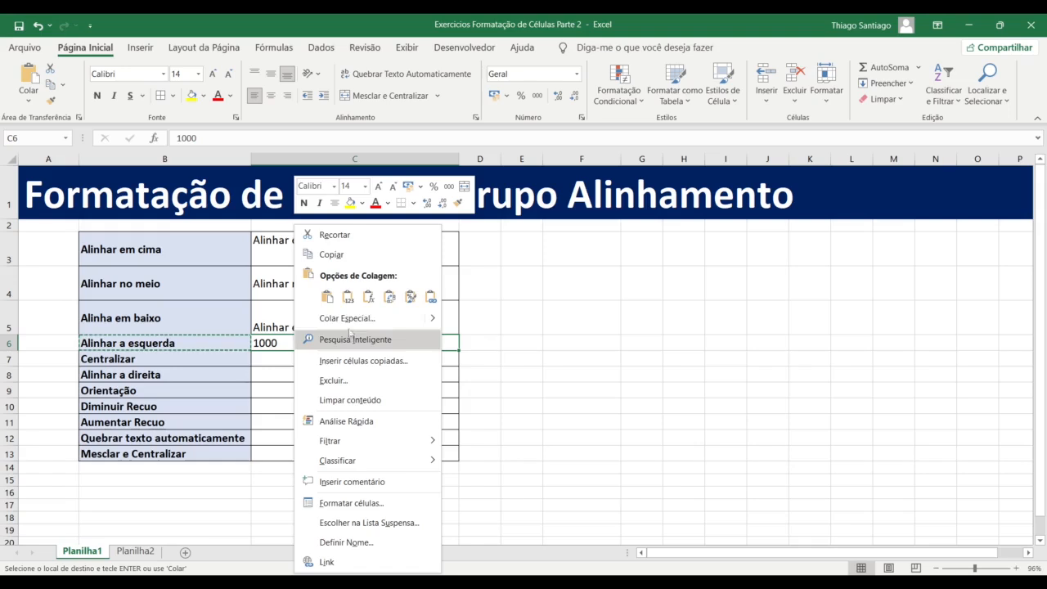
click(346, 297)
click(304, 405)
click(301, 343)
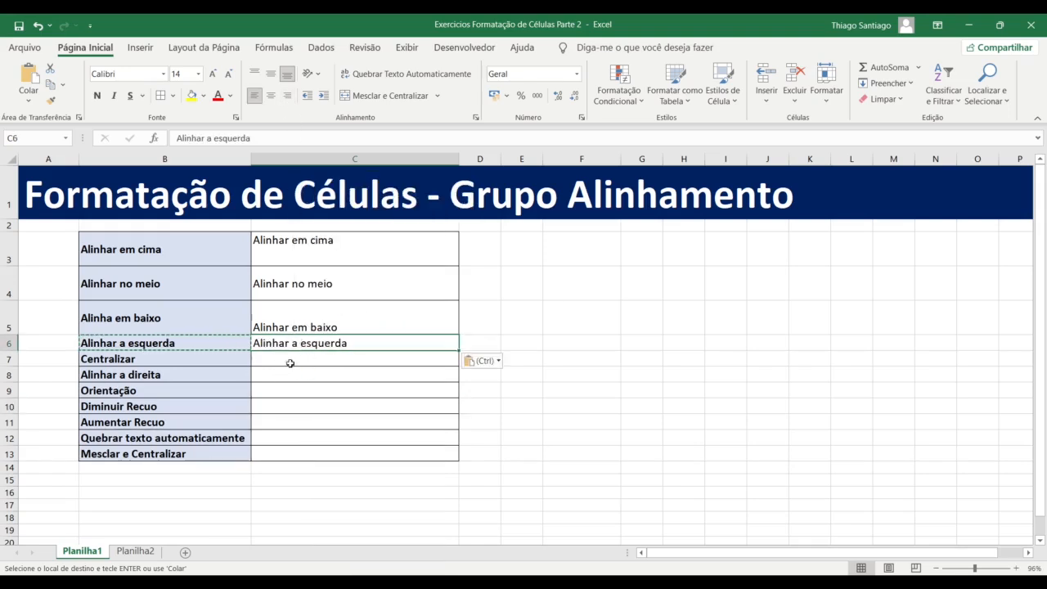
click(292, 97)
click(255, 97)
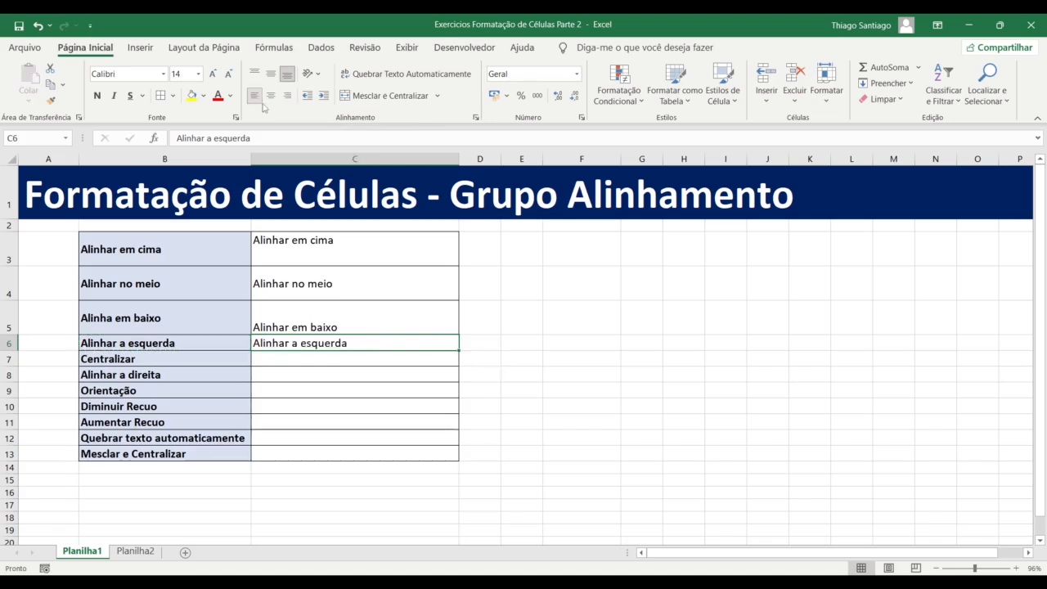
Paste B7's 'Centralizar' label into C7 as values
click(275, 354)
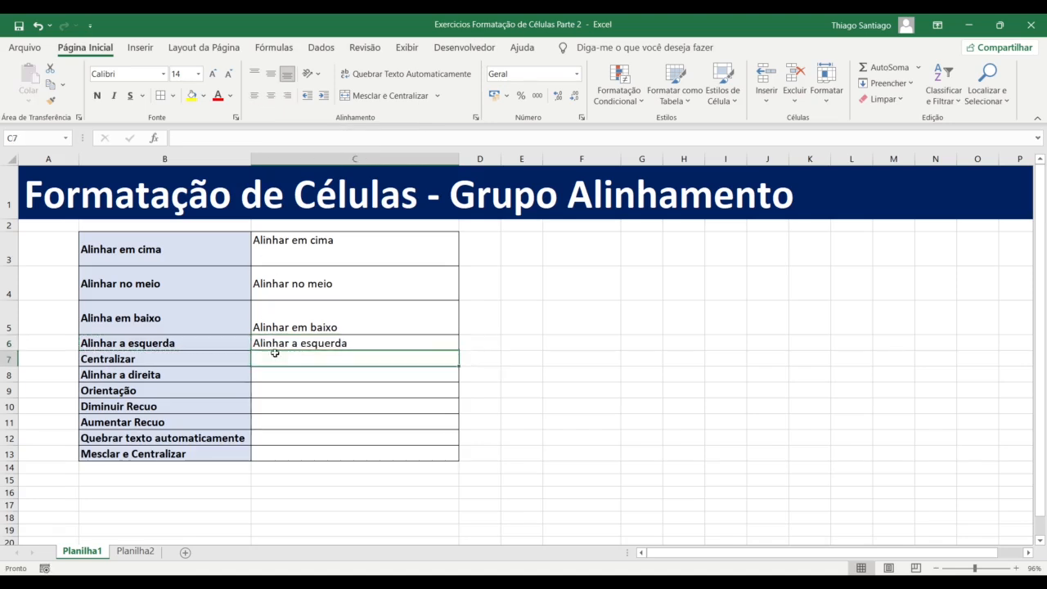
click(158, 359)
key(ctrl+c)
click(270, 357)
right_click(270, 357)
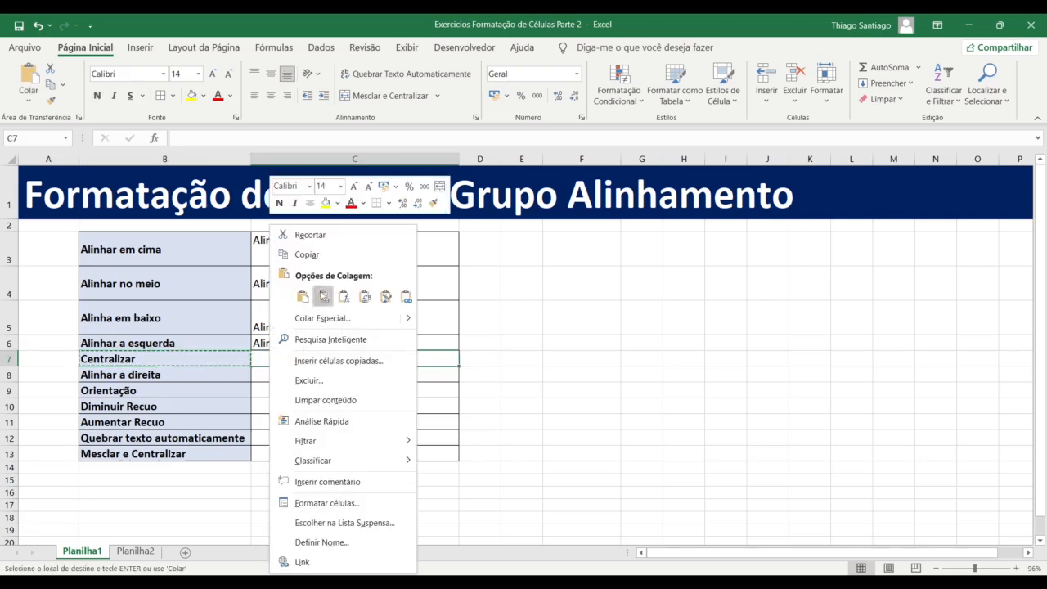
click(322, 296)
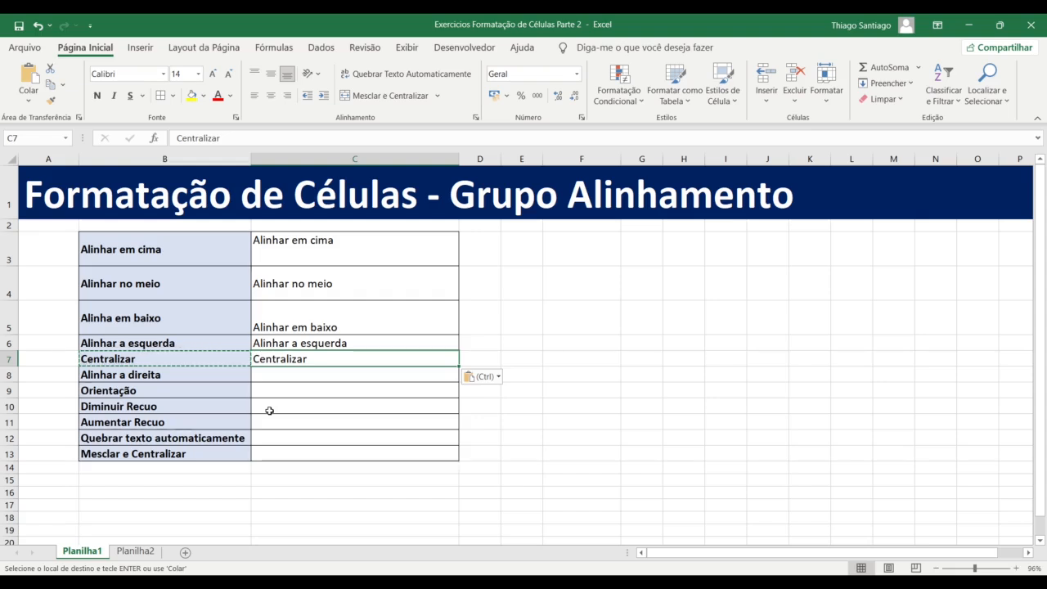
Centre 'Centralizar' horizontally in C7 and make row 7 much taller
click(271, 95)
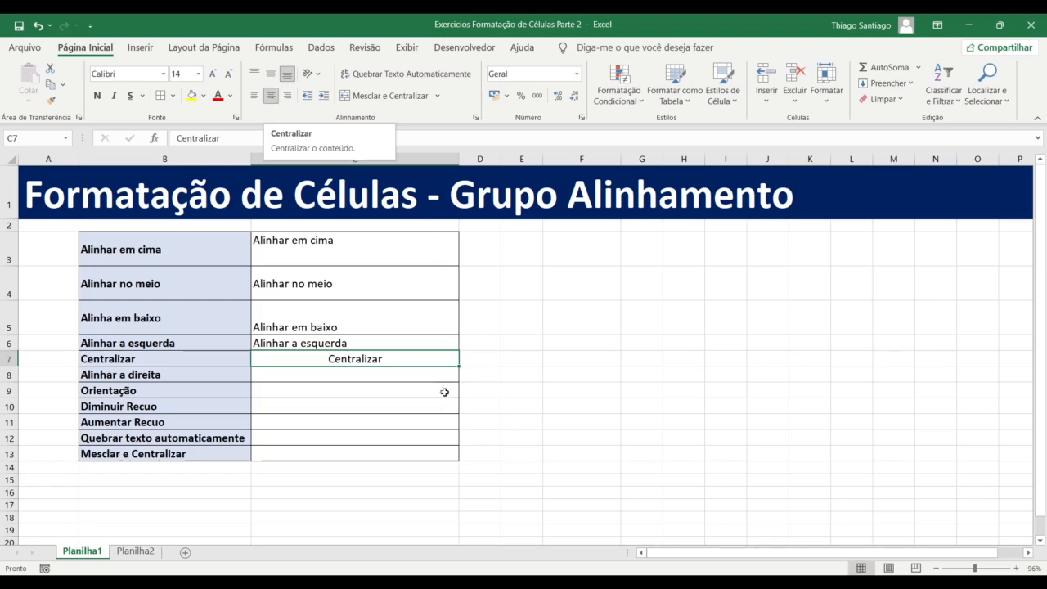
click(430, 420)
drag(7, 367, 7, 434)
click(352, 404)
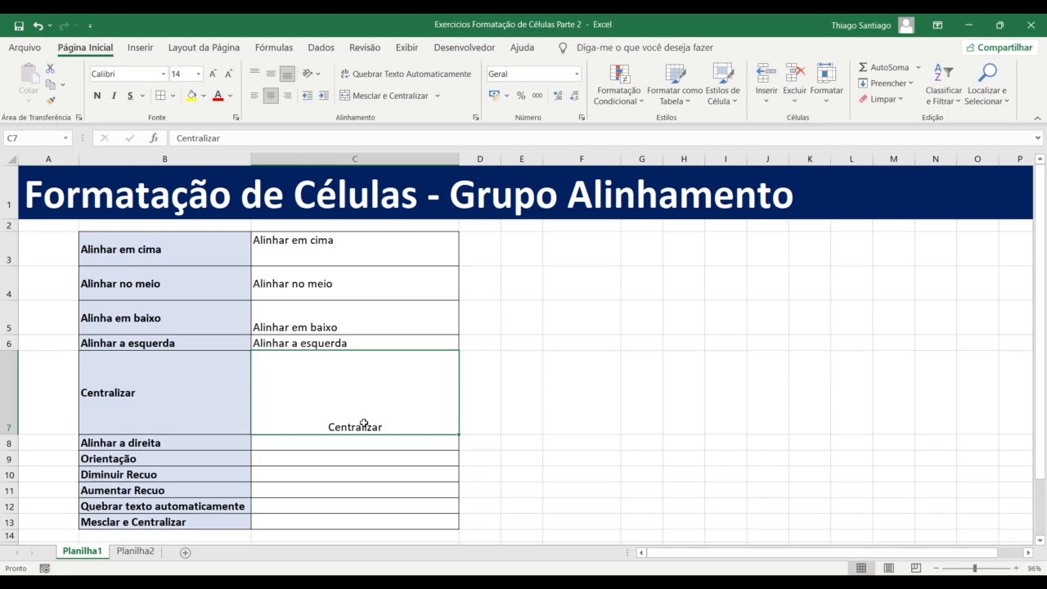
Try middle, top, left and right alignments on C7, ending centred at the bottom
click(272, 79)
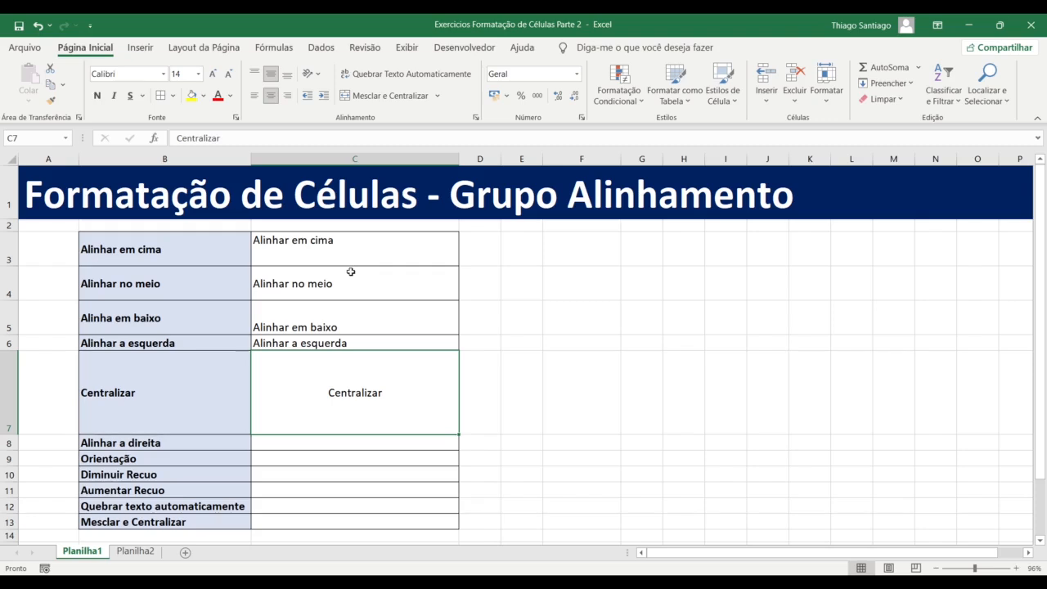
click(255, 78)
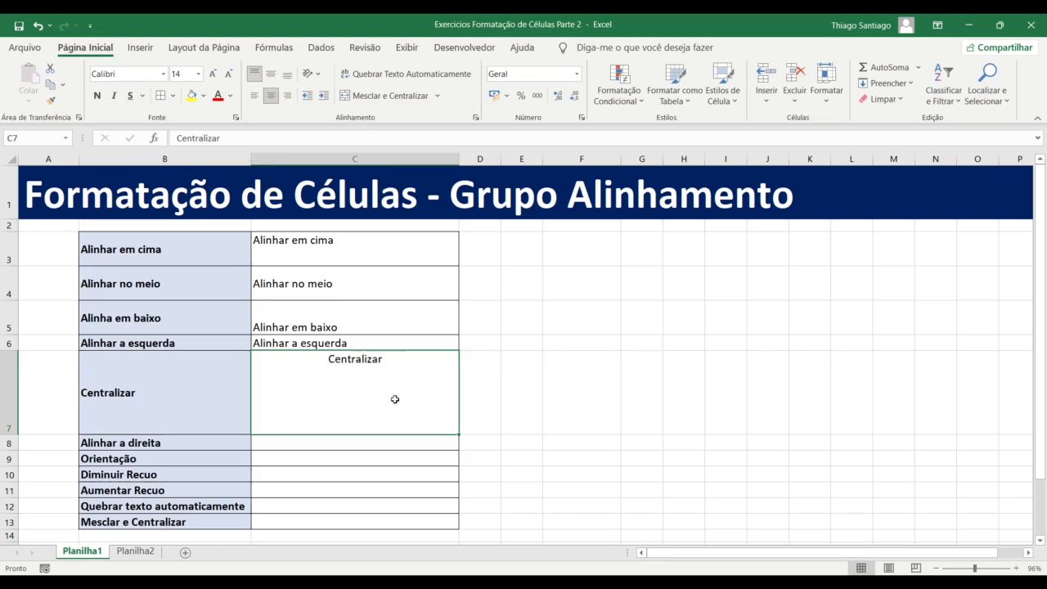
click(255, 95)
click(287, 98)
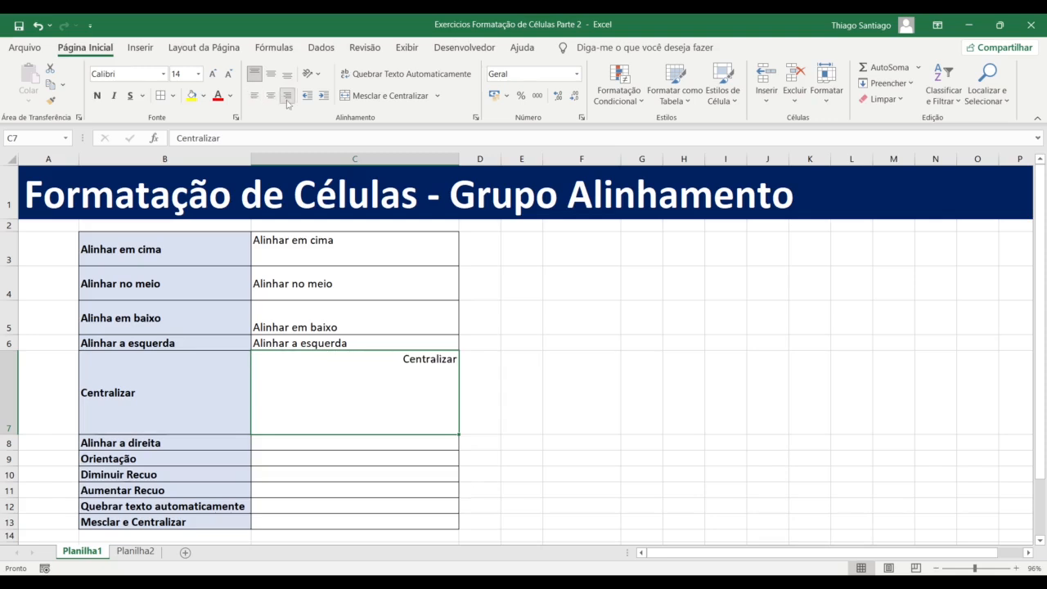
click(255, 97)
click(273, 98)
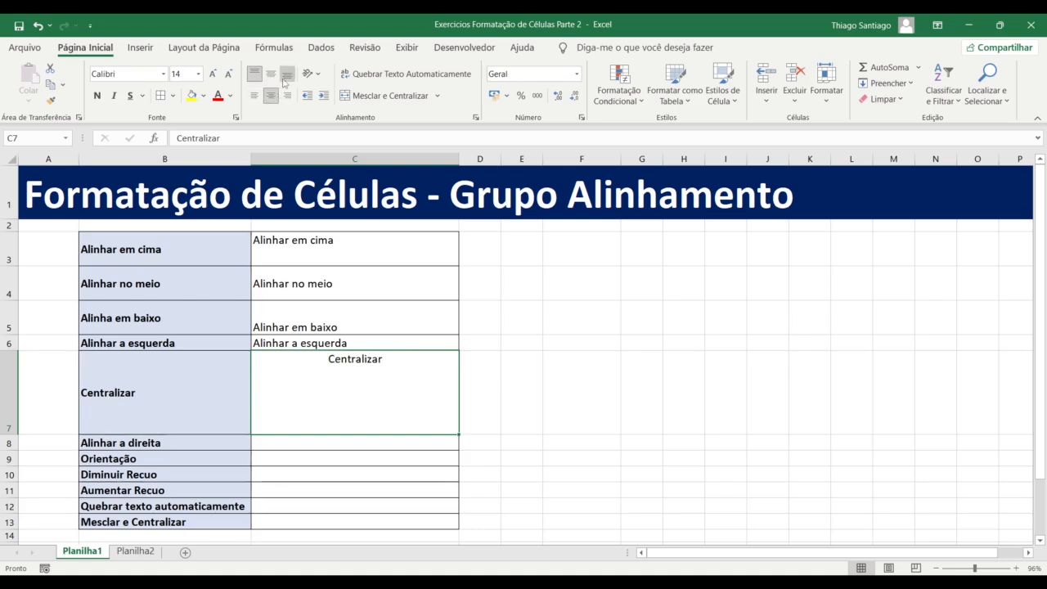
click(287, 74)
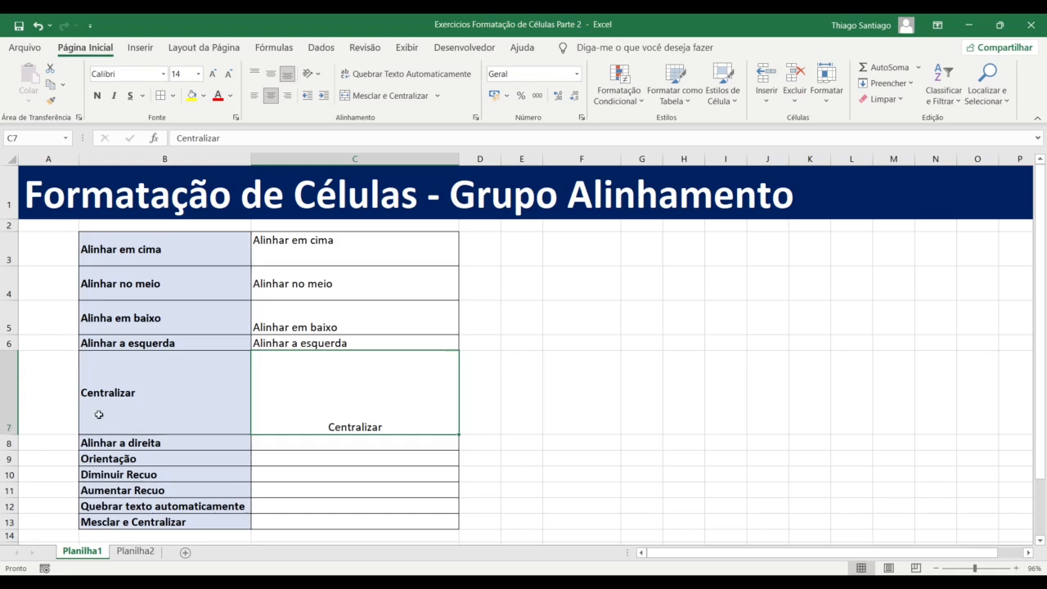
Autofit row 7 back to normal height and enter 'Alinhar a direita' in C8
click(8, 423)
double_click(12, 431)
key(Down)
text(Ali)
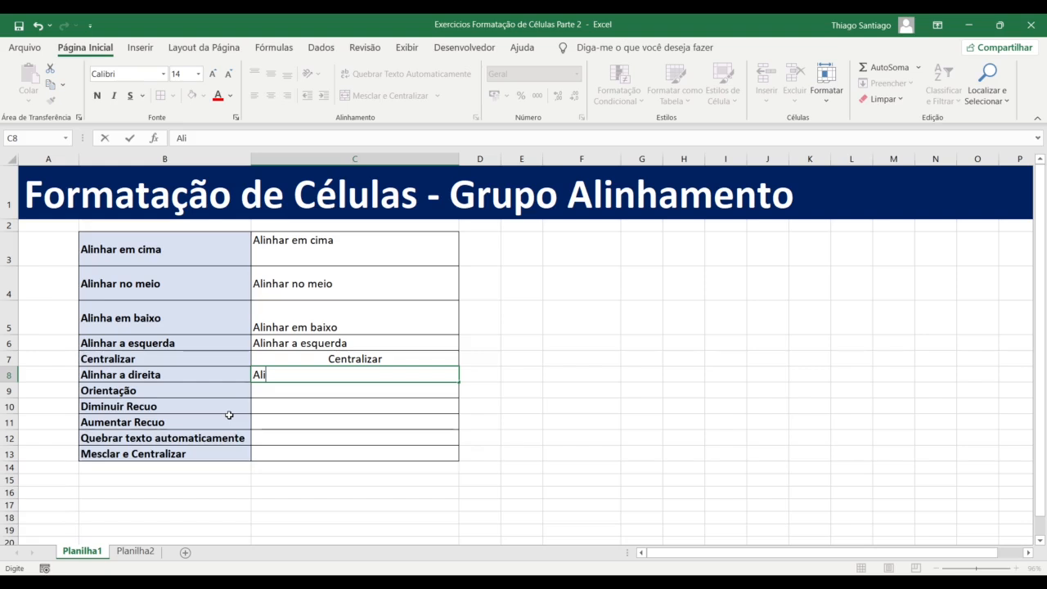
text(nhar a direita)
key(Return)
key(Up)
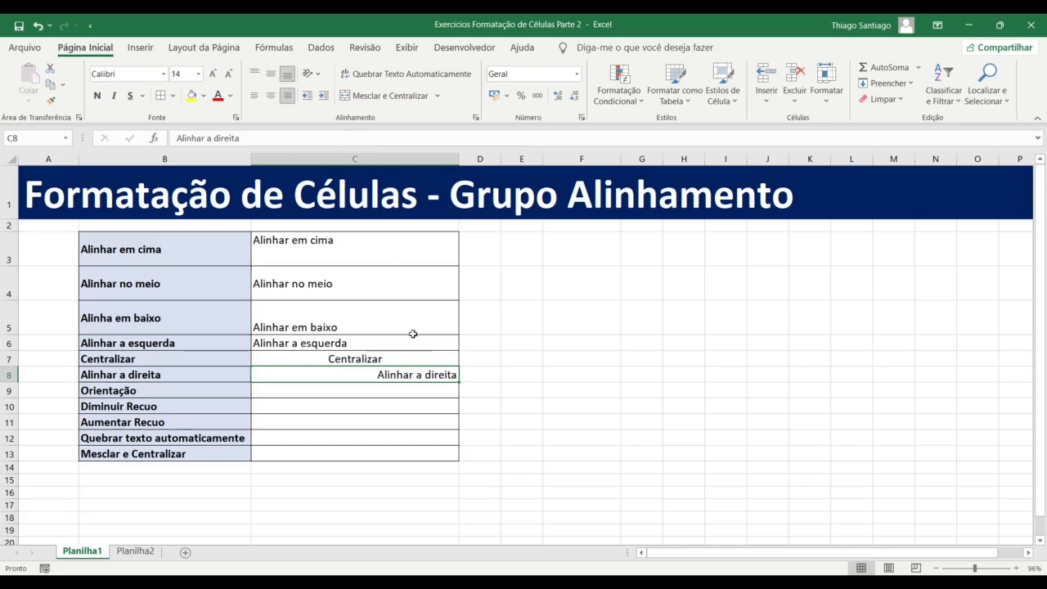
click(368, 392)
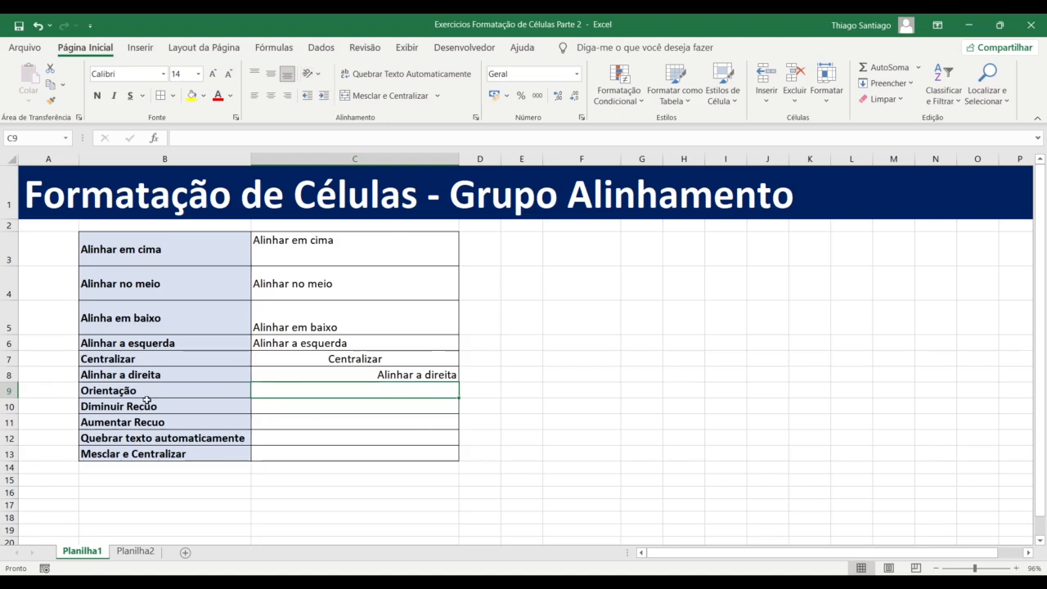
Enter 'Orientação' in C9 and show the text orientation choices
text(Ori)
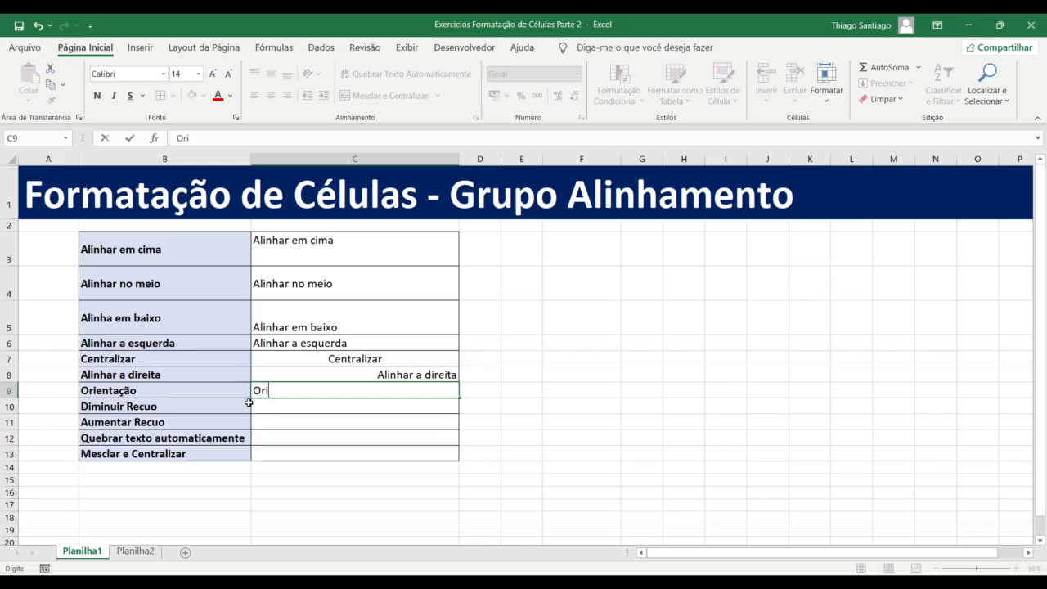
text(enta)
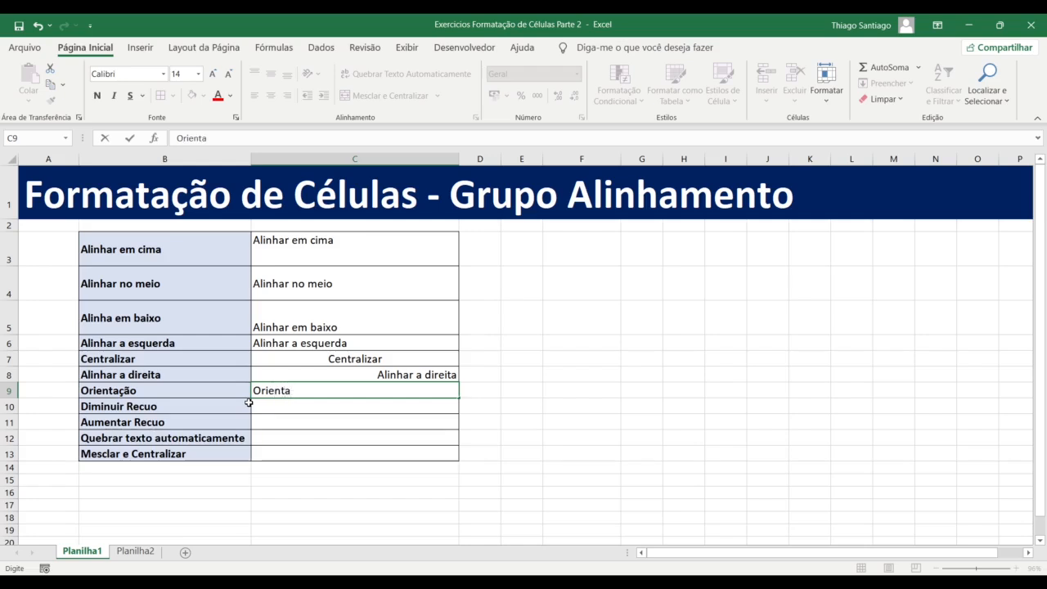
text(ção)
key(Return)
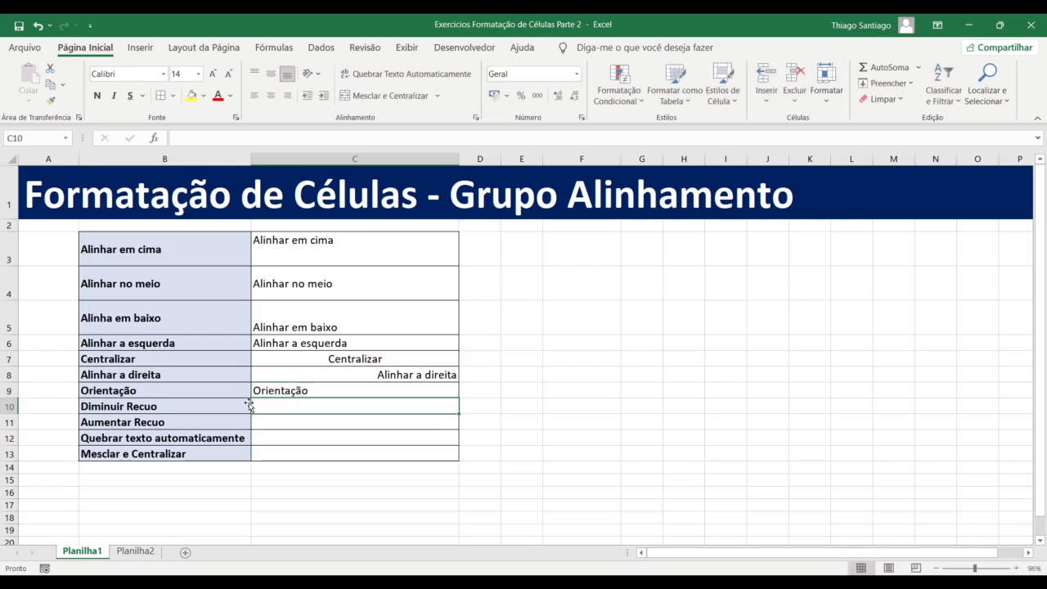
key(Up)
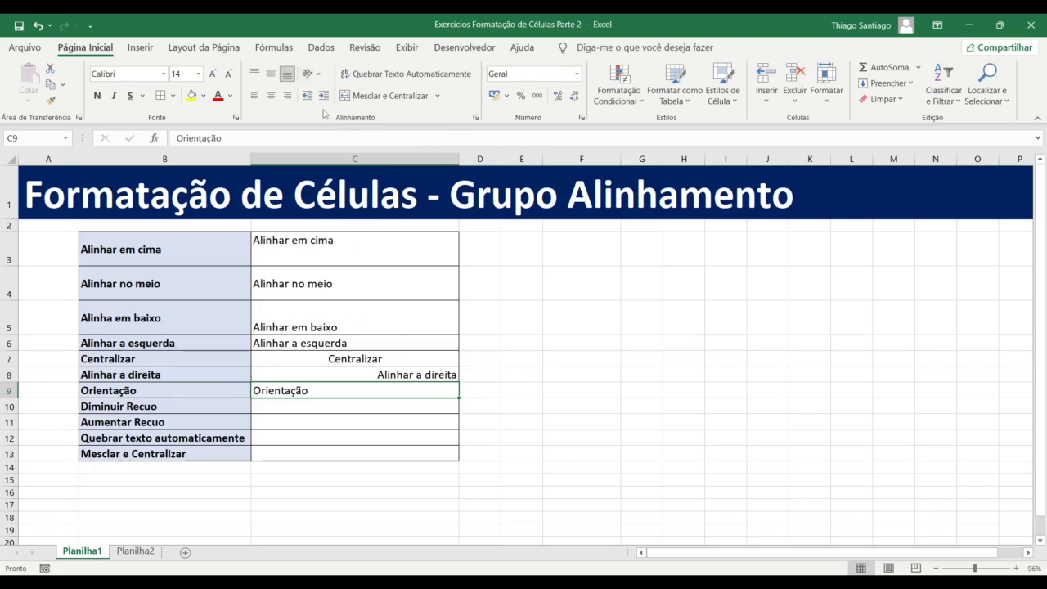
click(318, 74)
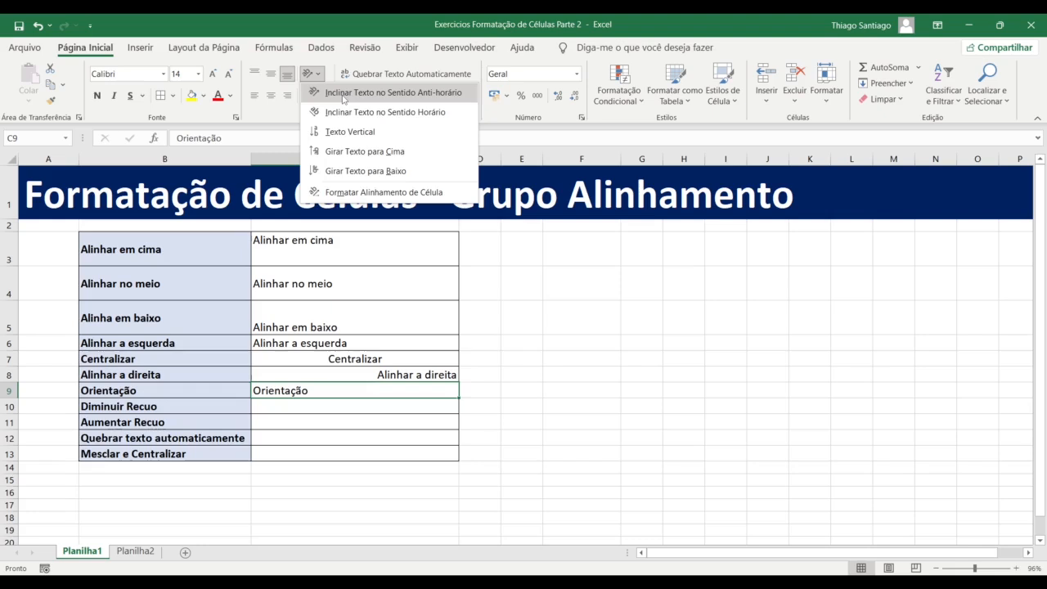
Angle C9's text counterclockwise, briefly trying Angle Clockwise before switching back
click(344, 95)
click(381, 442)
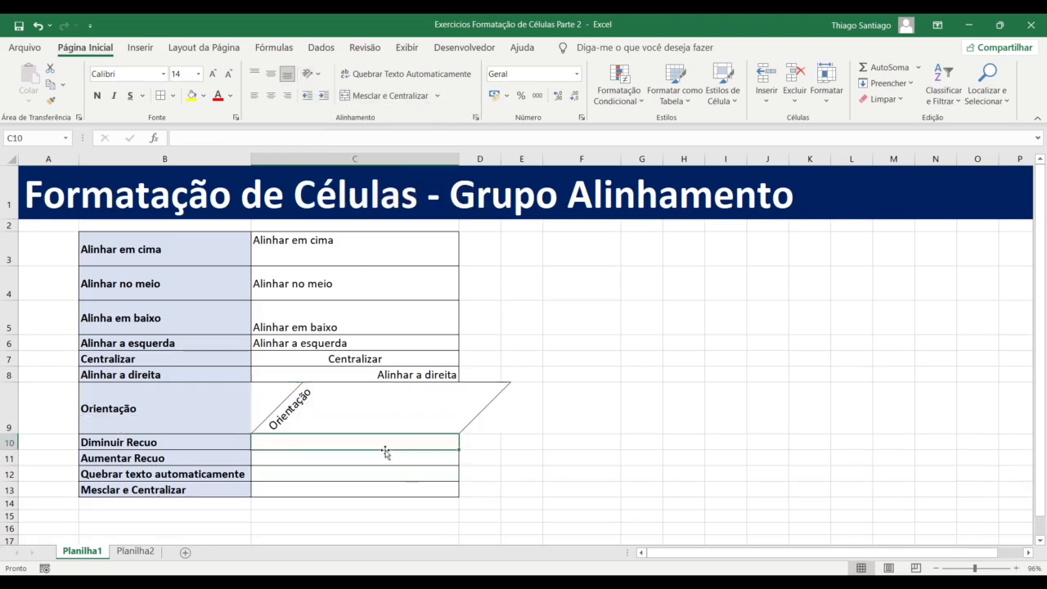
click(301, 407)
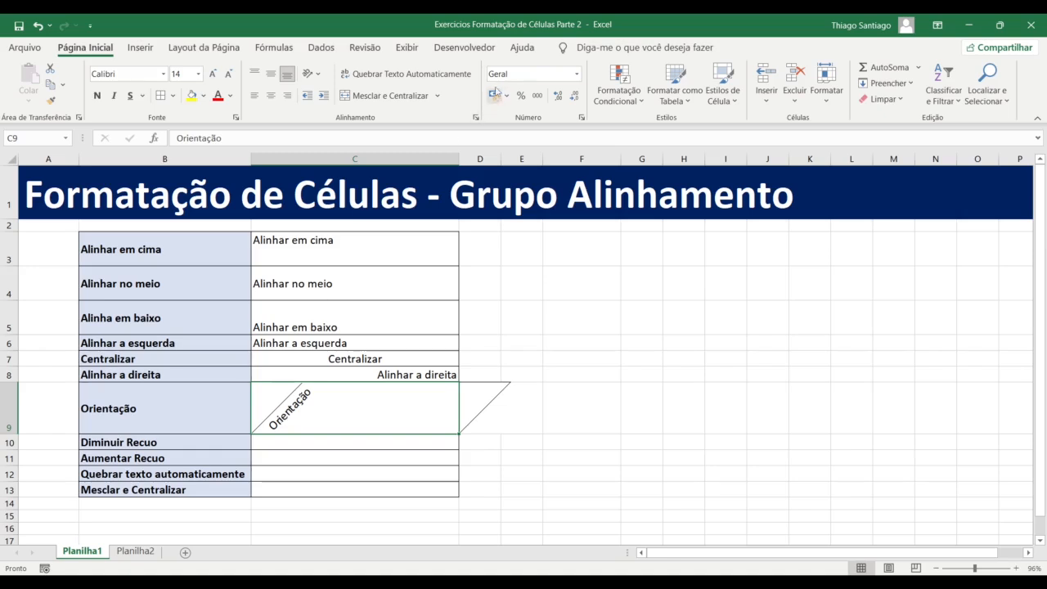
click(318, 75)
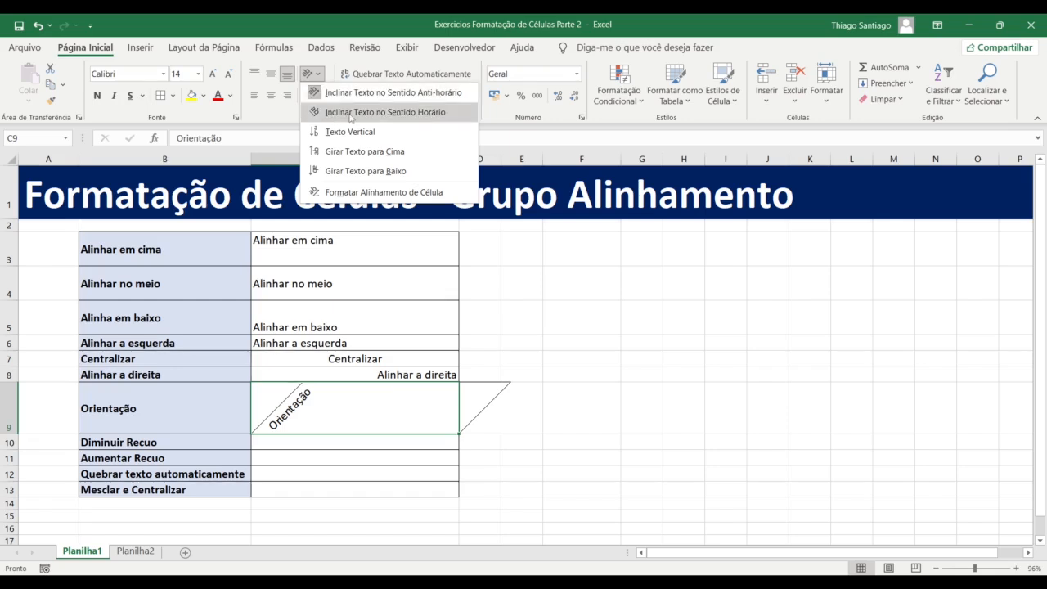
click(385, 112)
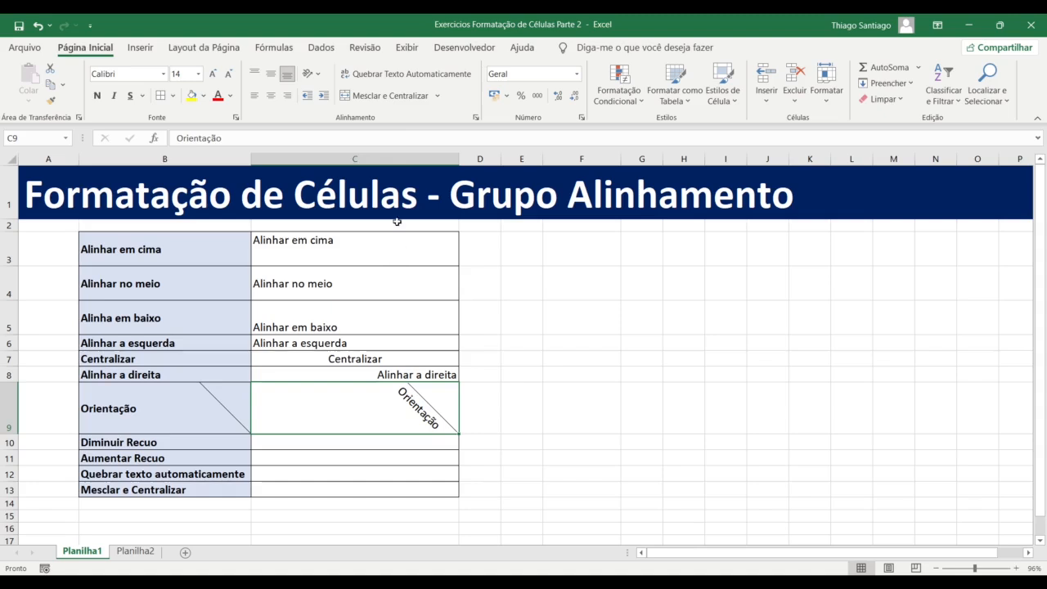
click(324, 77)
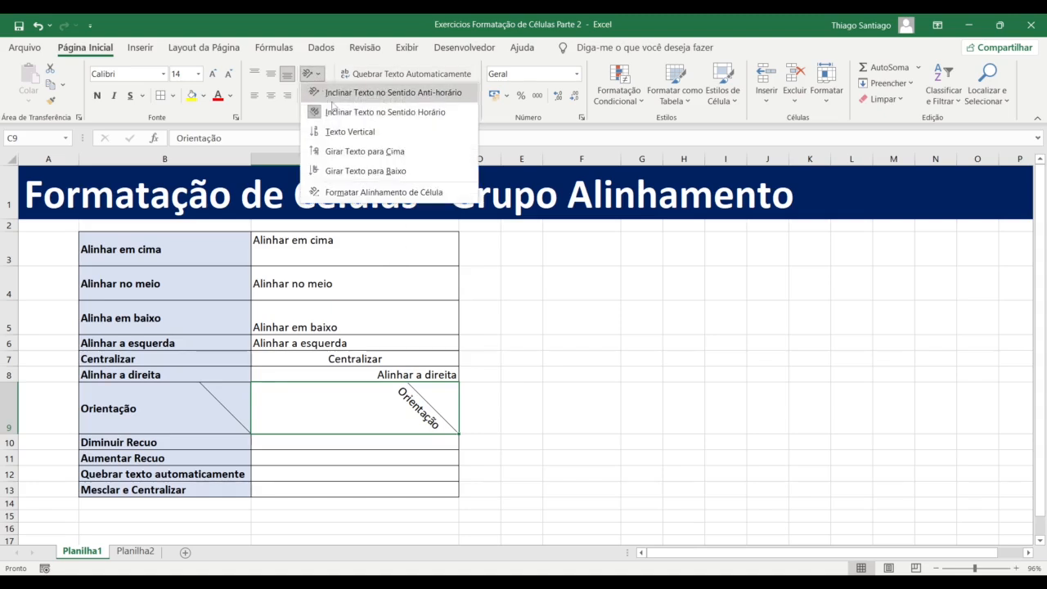
click(331, 94)
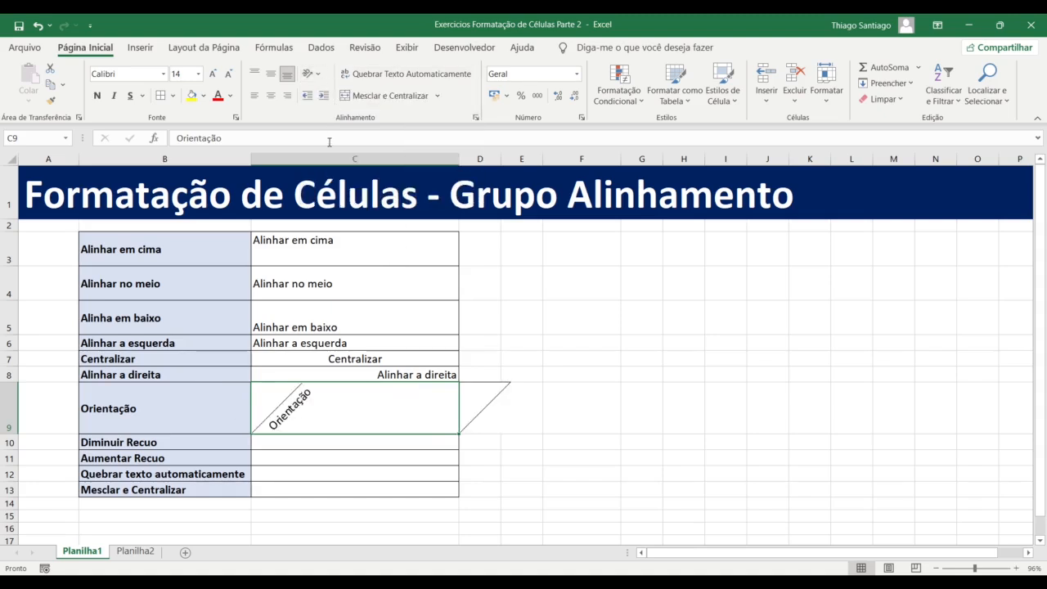
click(315, 74)
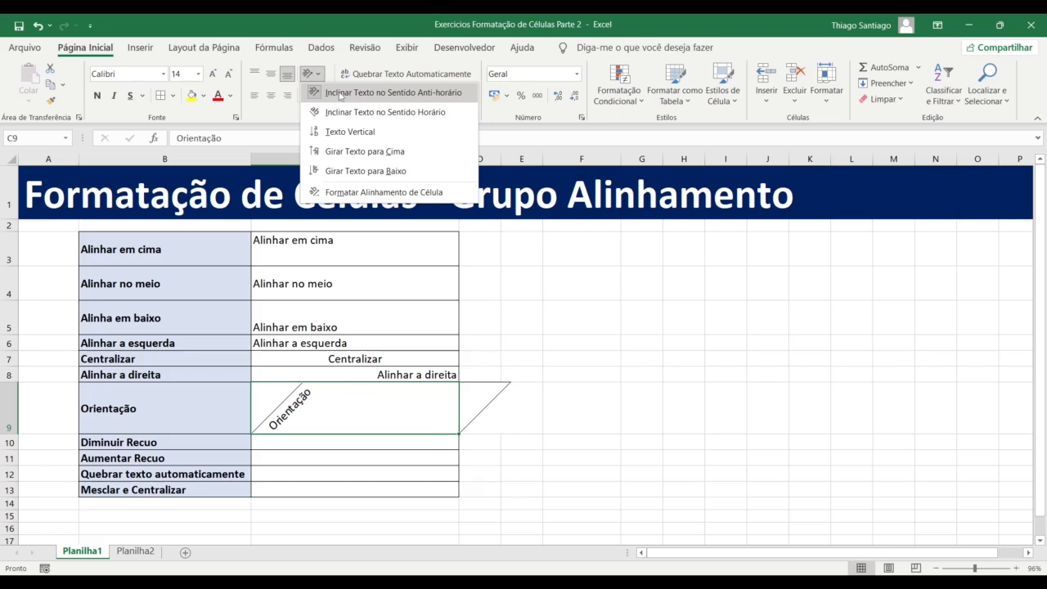
click(294, 413)
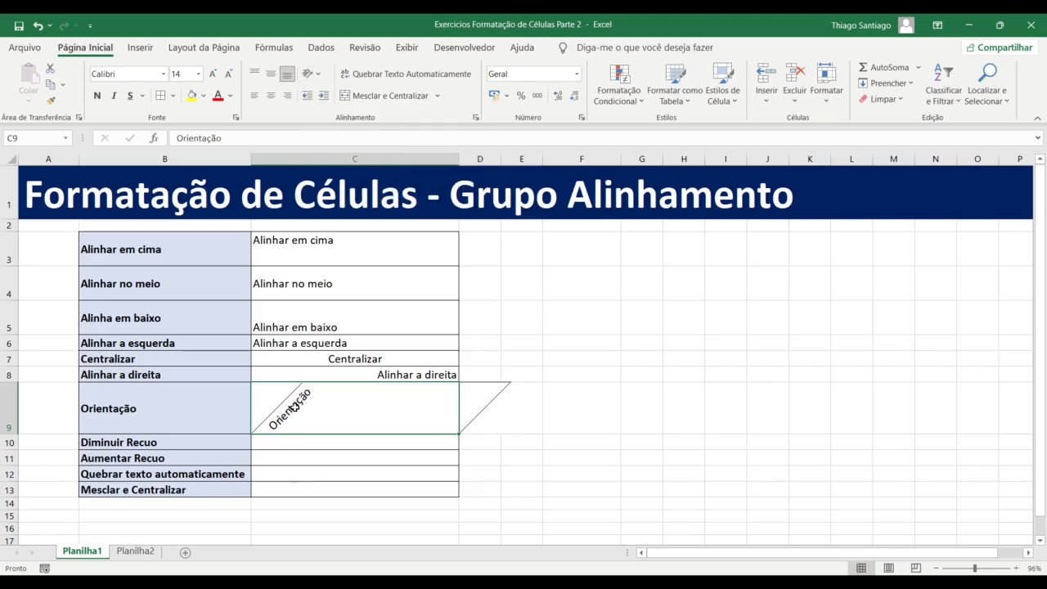
click(321, 75)
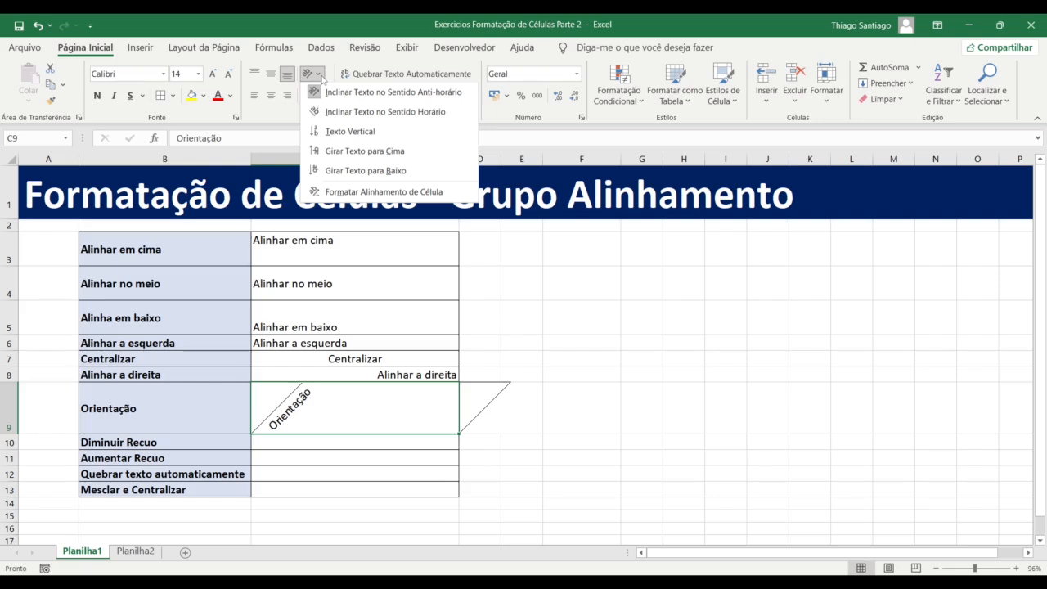
Angle Orientação in C9 clockwise, try centre and right alignment, and settle on left alignment
click(322, 79)
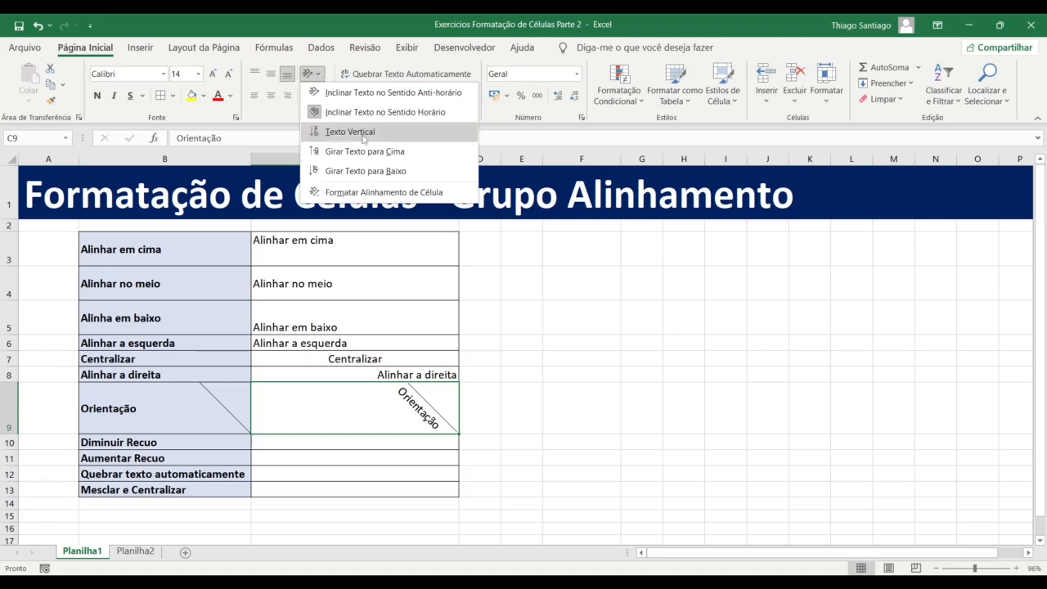
click(270, 95)
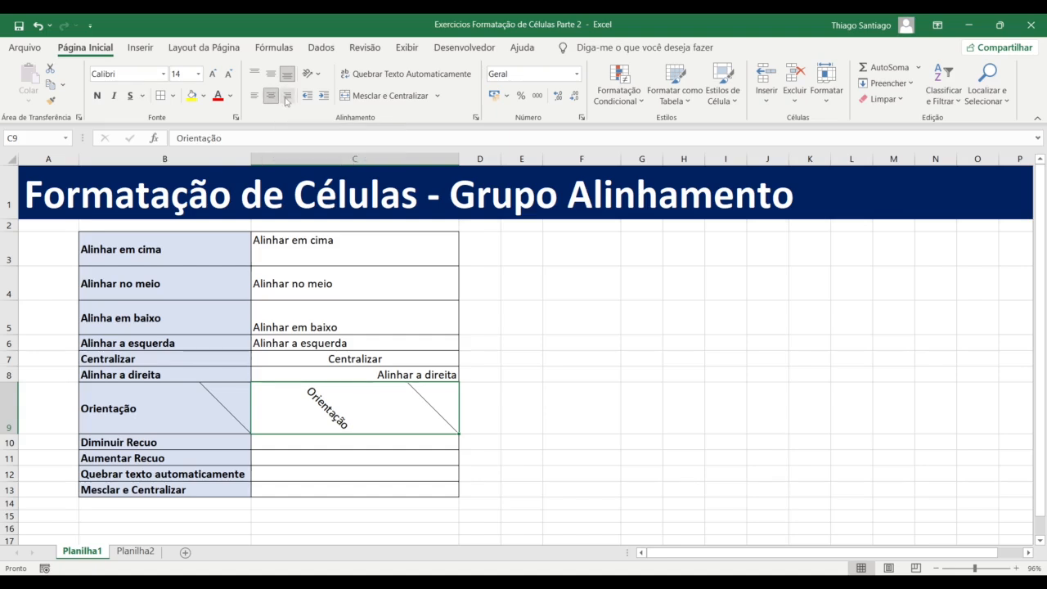
click(288, 100)
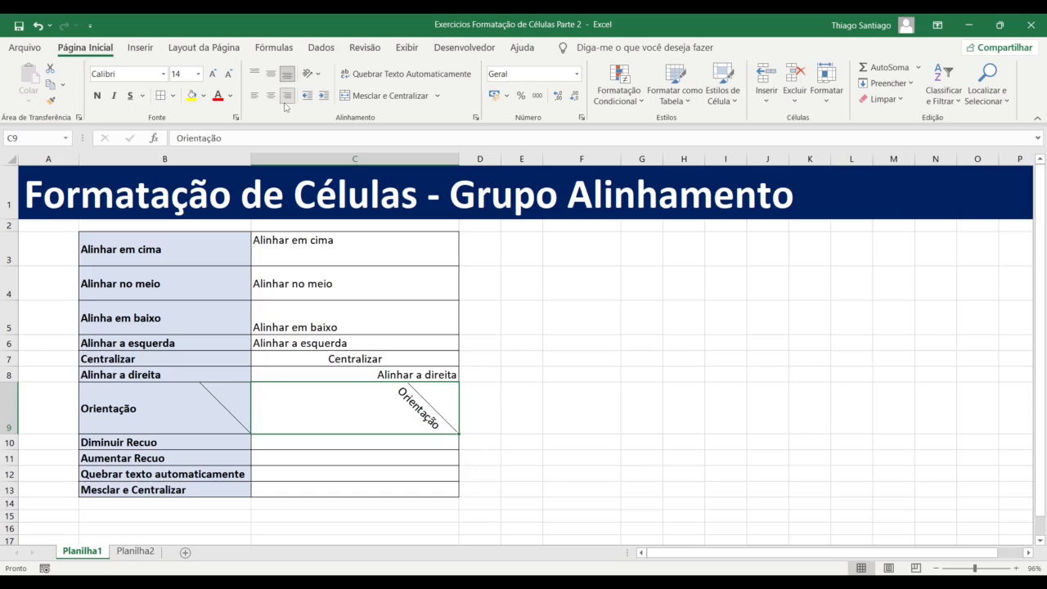
click(259, 99)
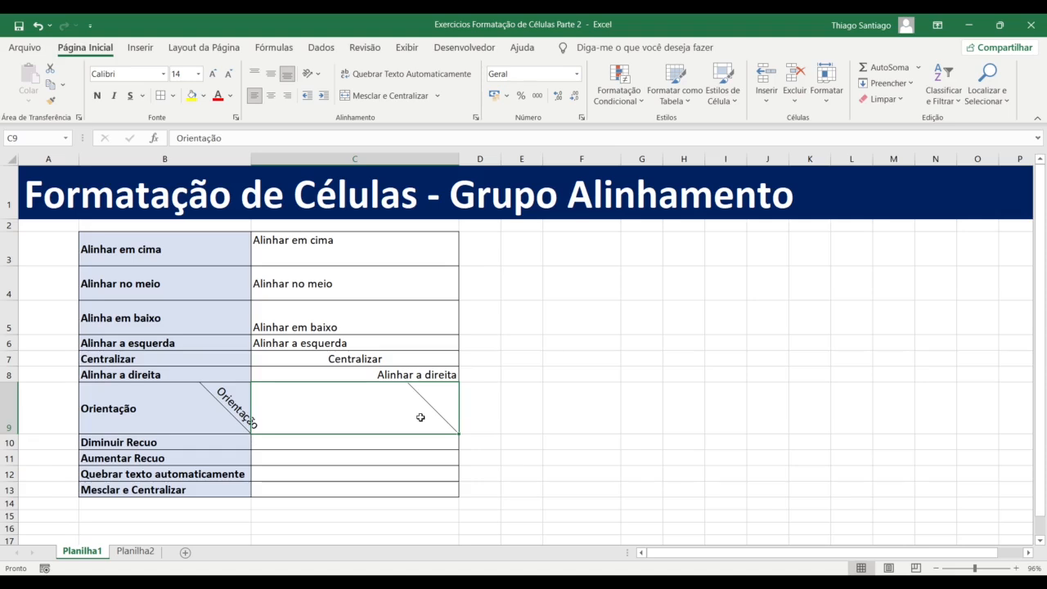
click(528, 468)
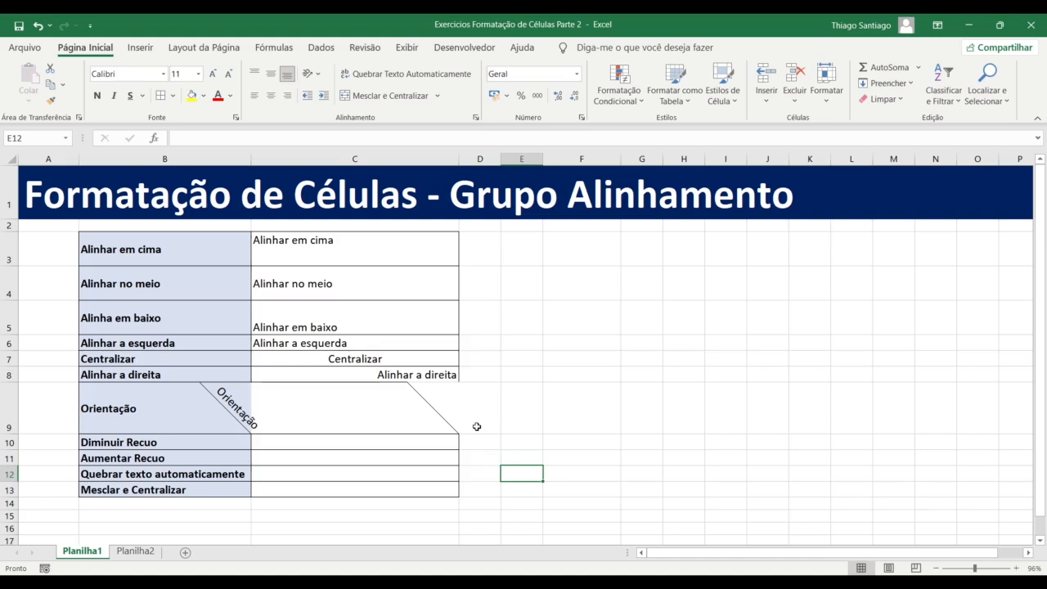
click(298, 385)
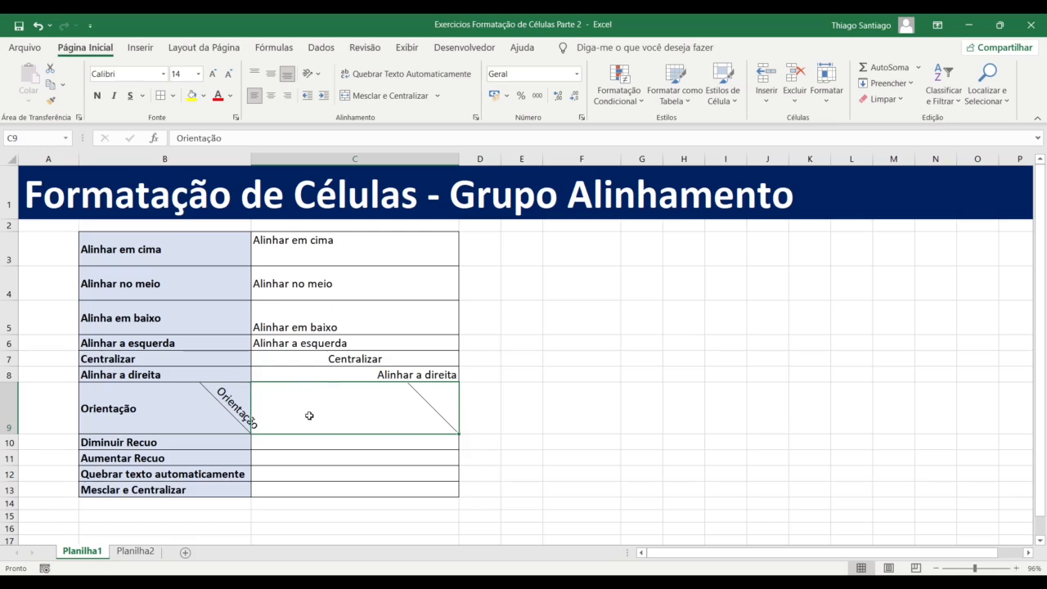
Stack the C9 text vertically letter by letter and view the result
click(323, 75)
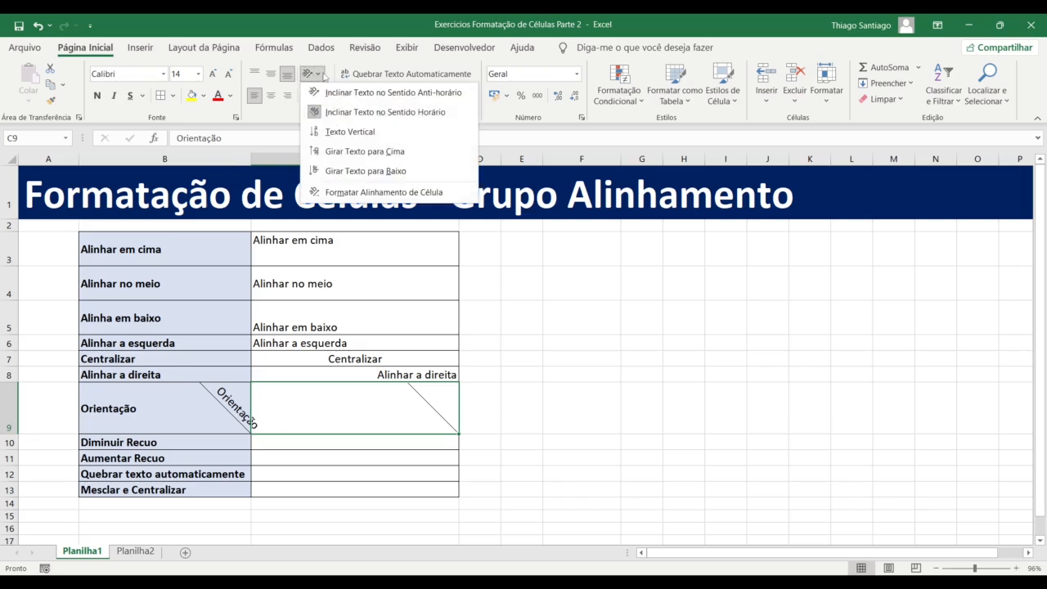
click(342, 133)
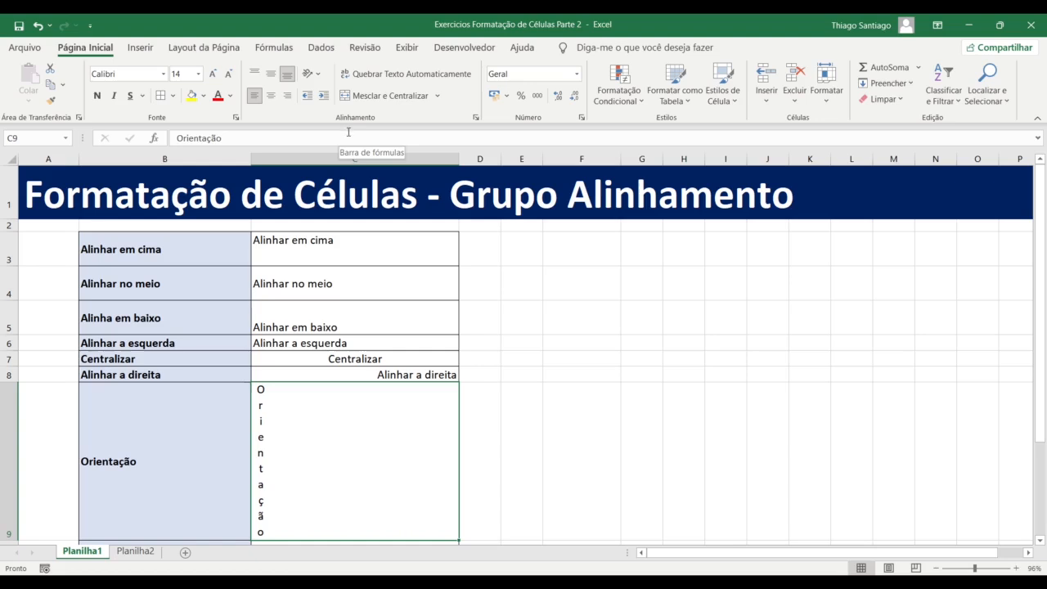
click(320, 75)
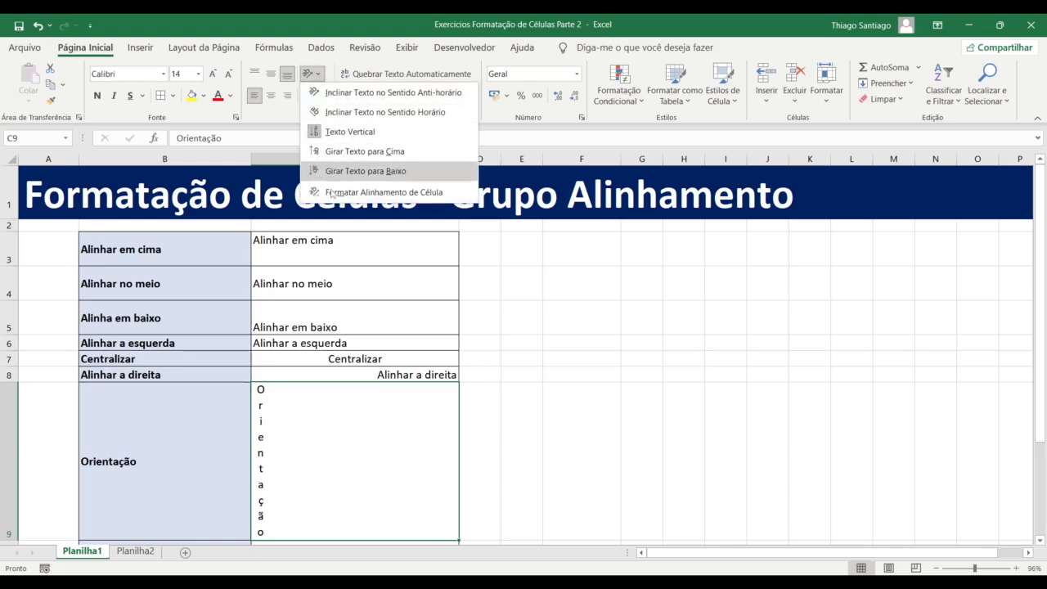
click(409, 434)
click(488, 432)
scroll(368, 385, down, 20)
scroll(367, 385, up, 20)
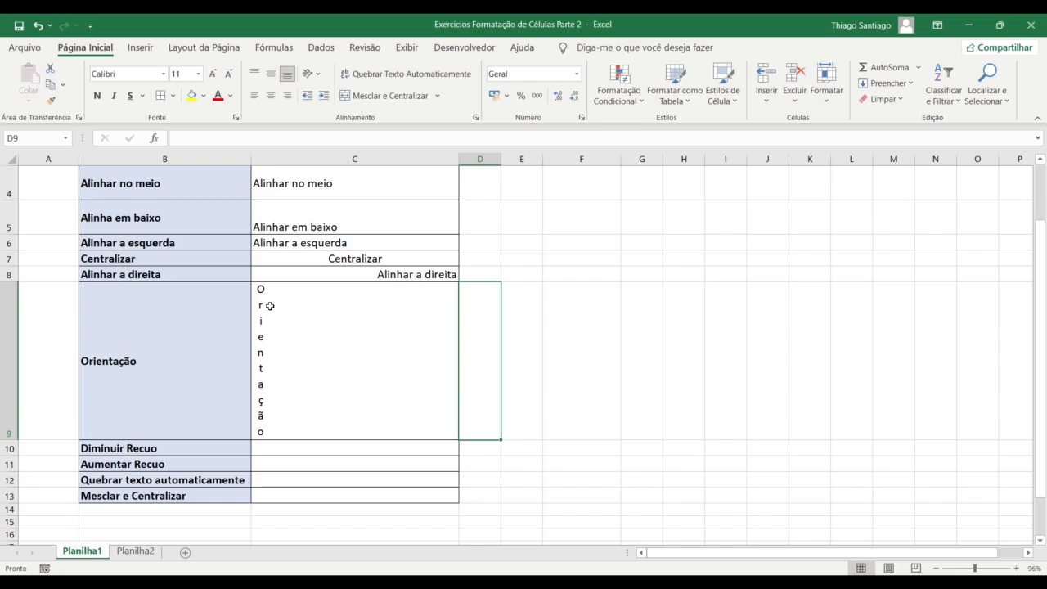
click(268, 378)
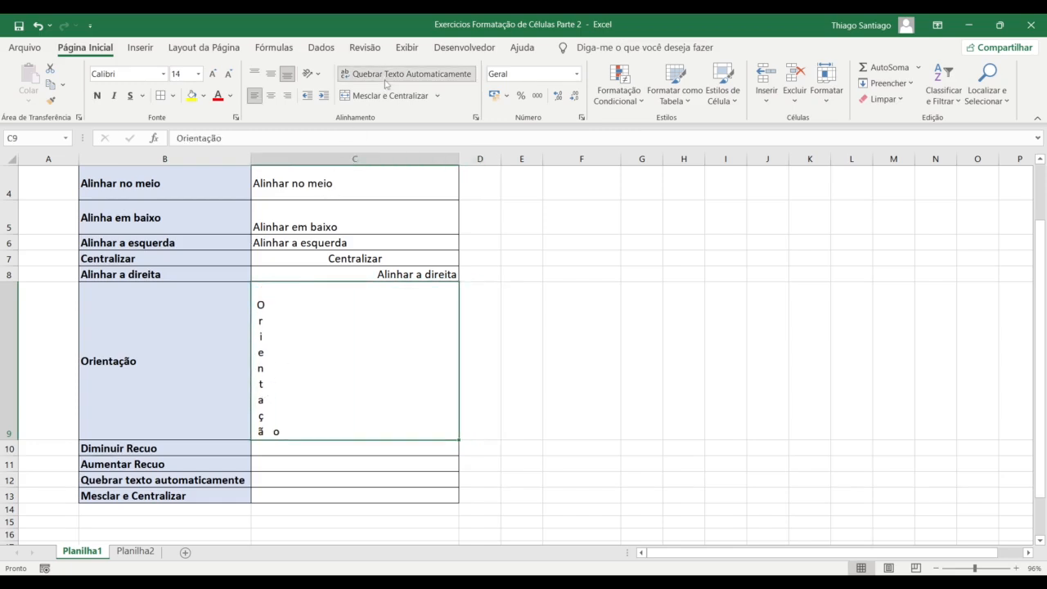
Rotate Orientação in C9 to read upward, then rotate it to read downward
click(311, 74)
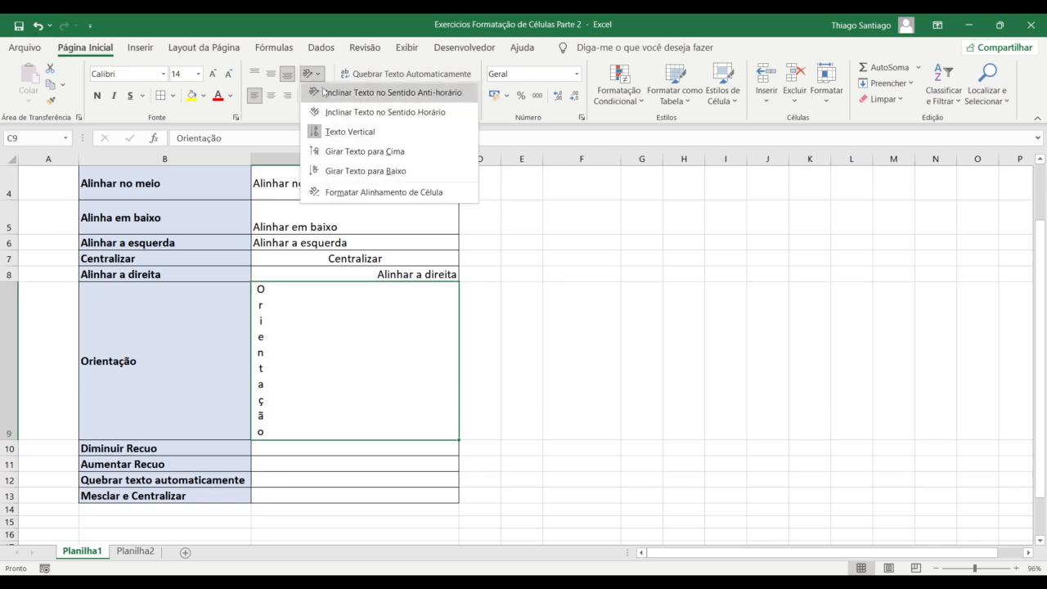
click(344, 154)
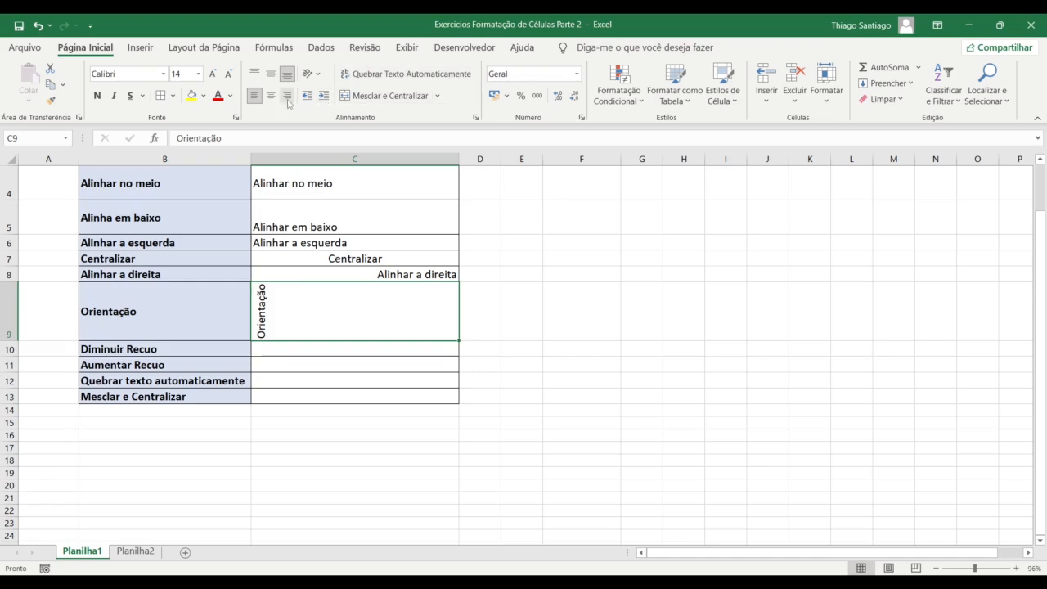
click(310, 74)
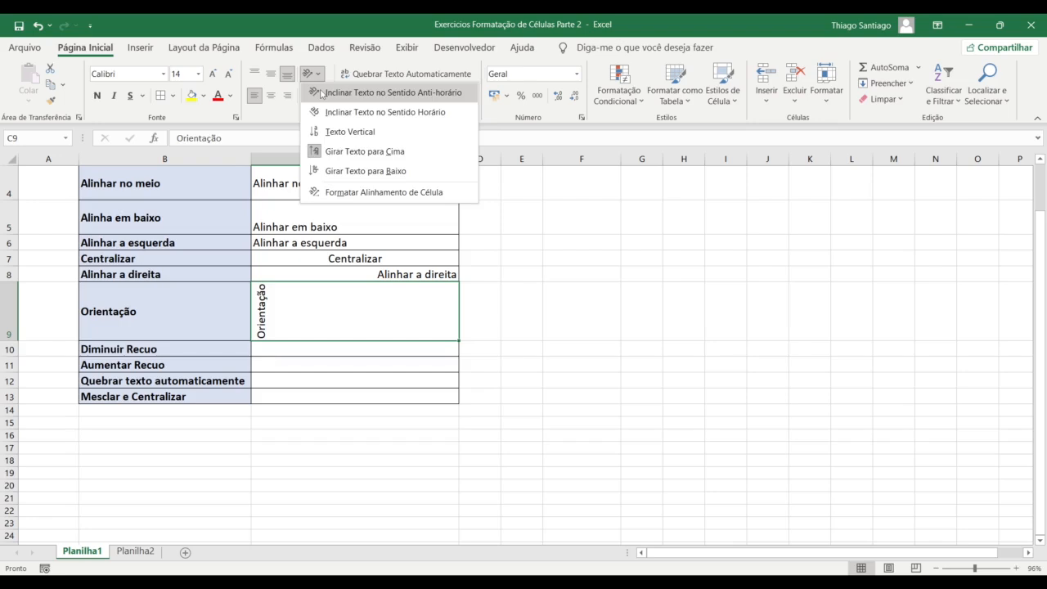
click(323, 171)
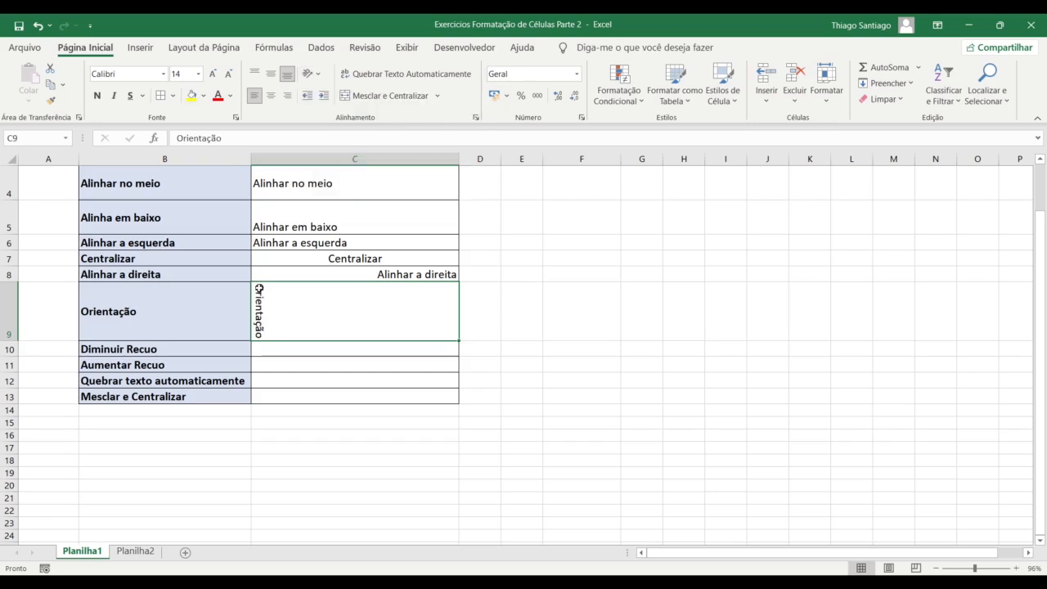
click(312, 73)
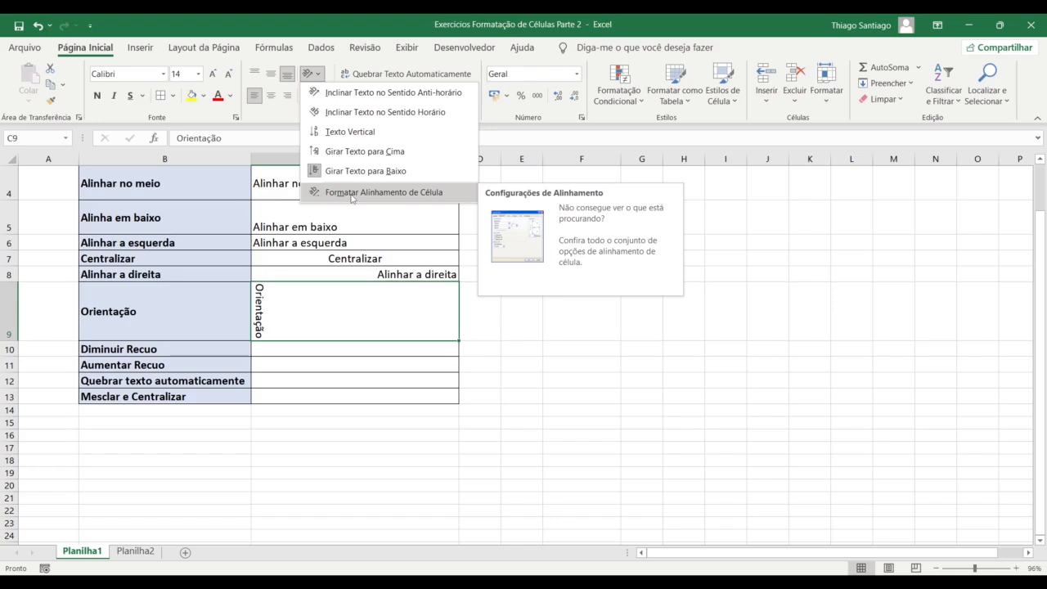
Rotate the C9 text to 57 degrees in Format Cells
click(353, 194)
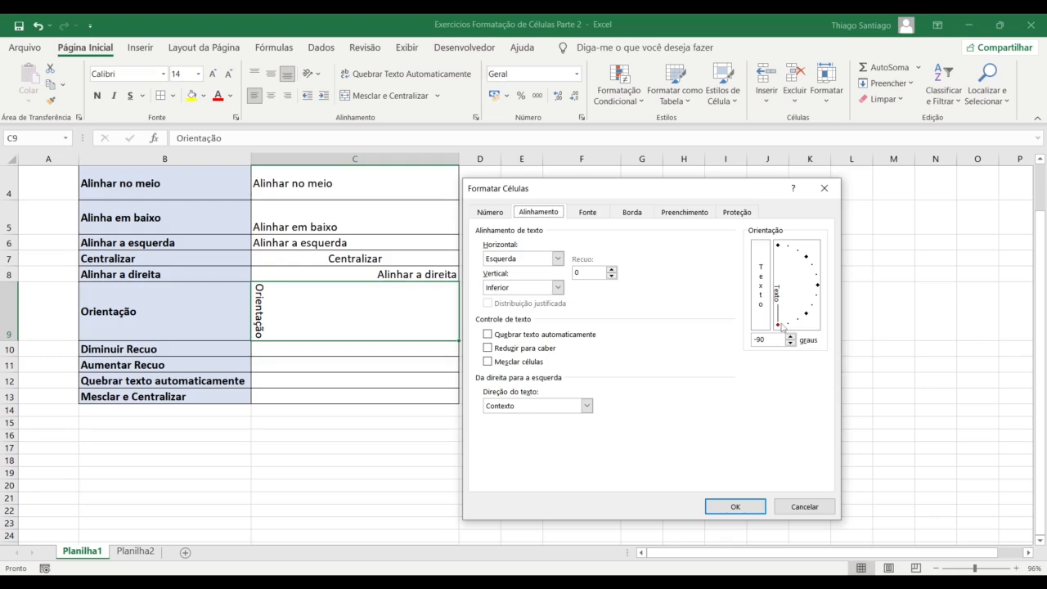
click(798, 248)
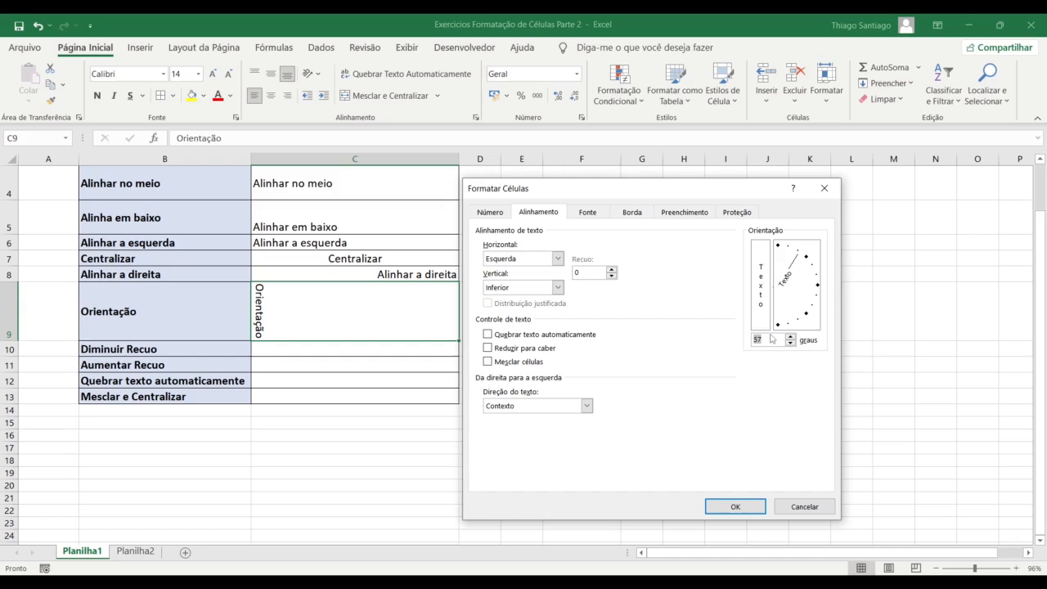
drag(803, 257, 815, 235)
text(57)
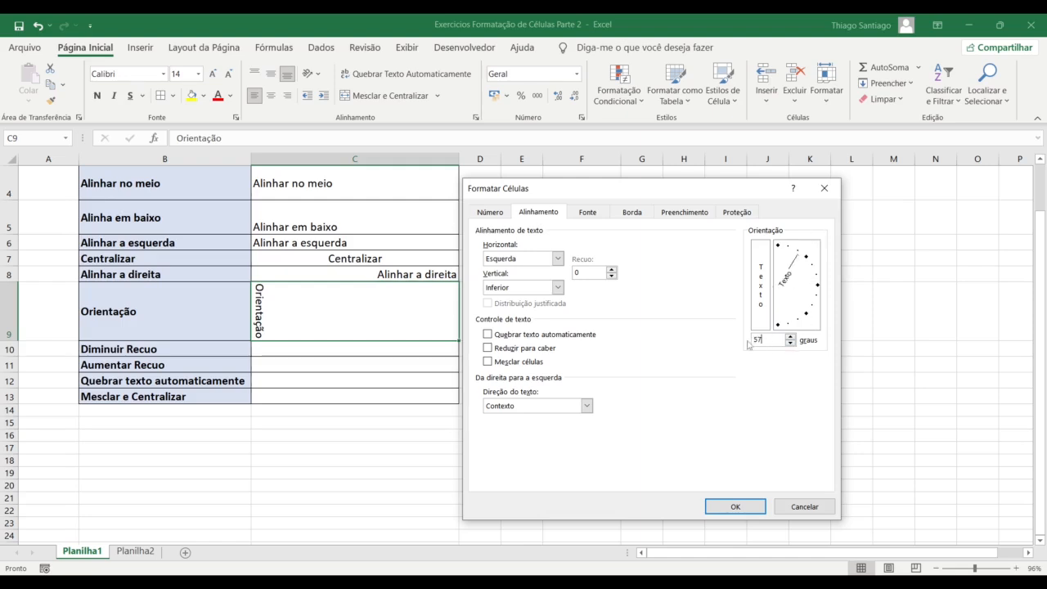
click(752, 504)
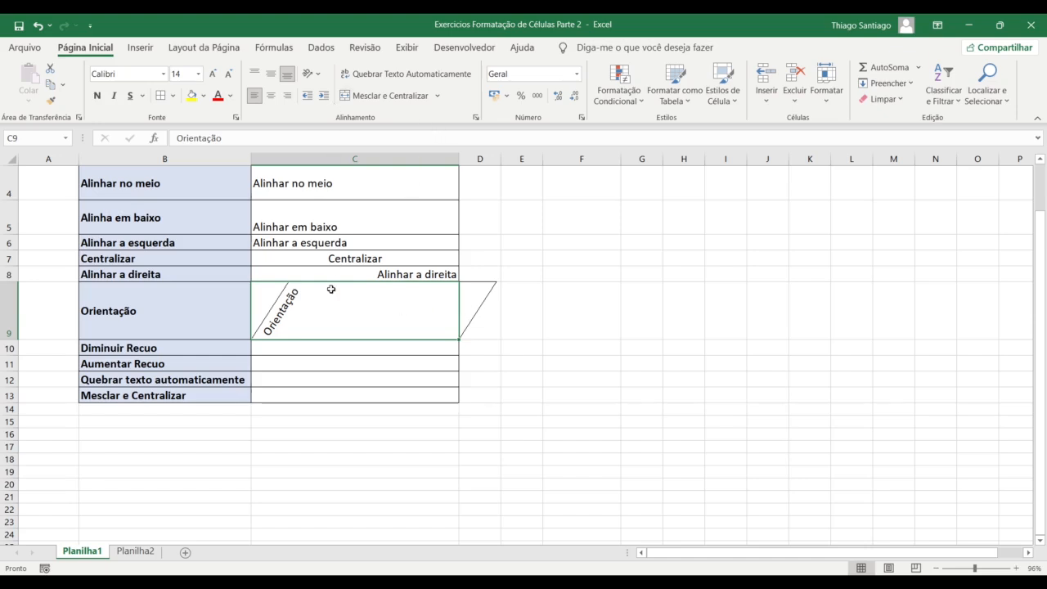
Tilt the C9 text downward to -28 degrees
click(476, 117)
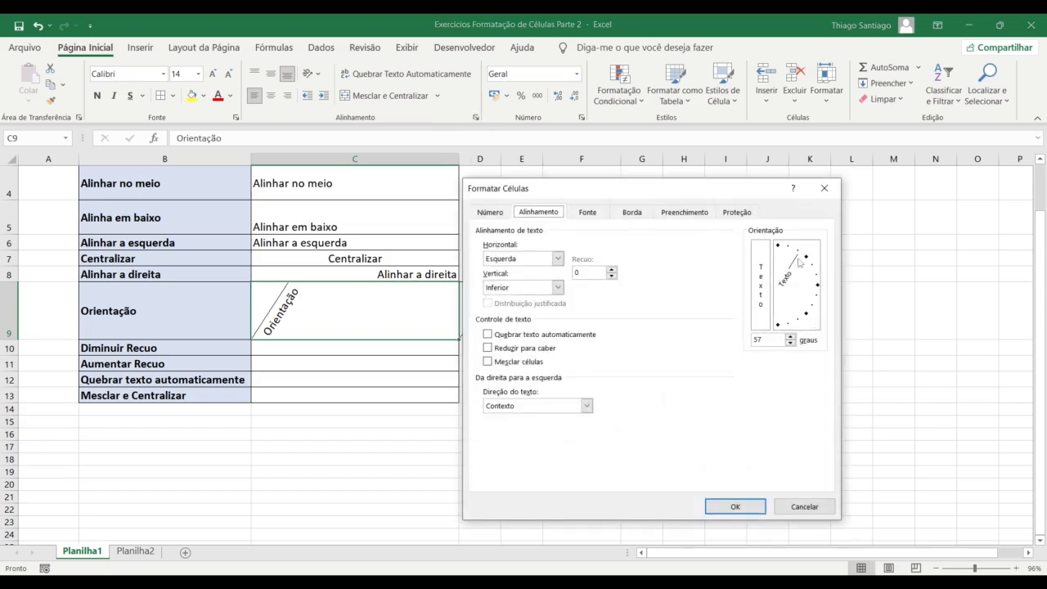
drag(803, 260, 815, 305)
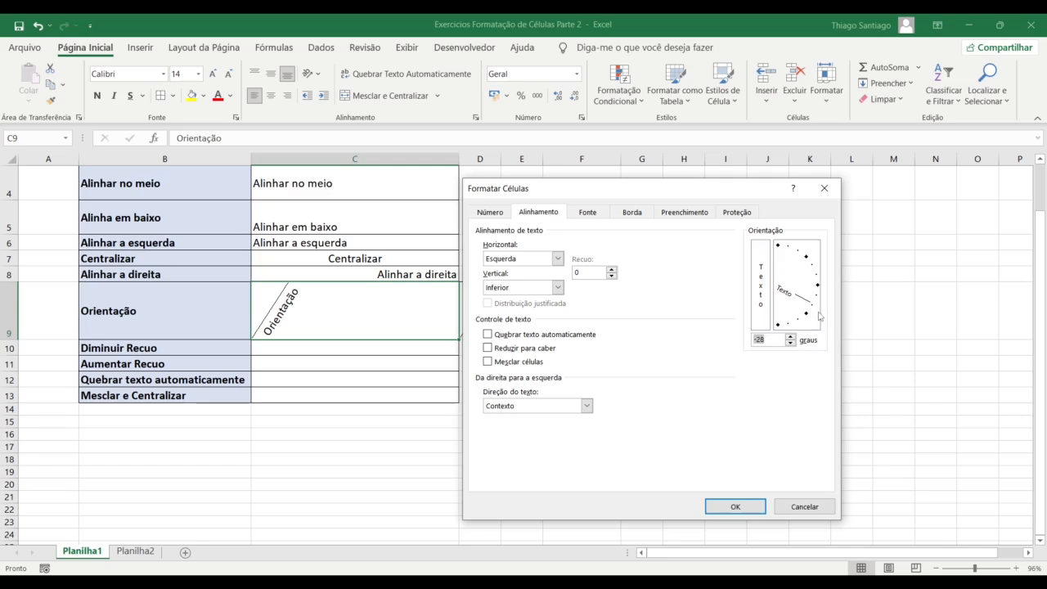
click(763, 505)
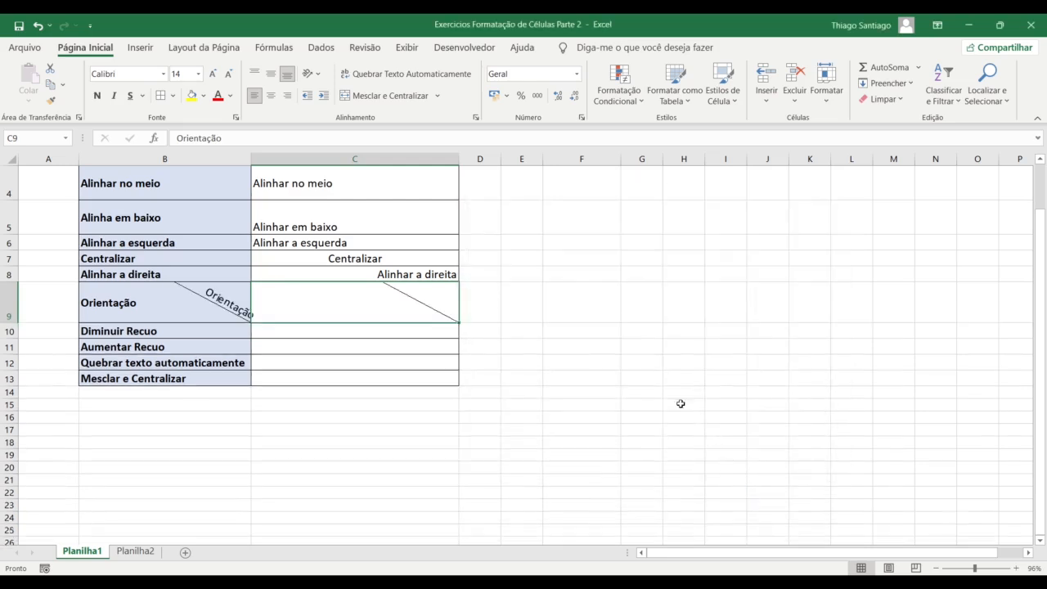
Reset the C9 text orientation to 0 degrees in Format Cells
click(311, 73)
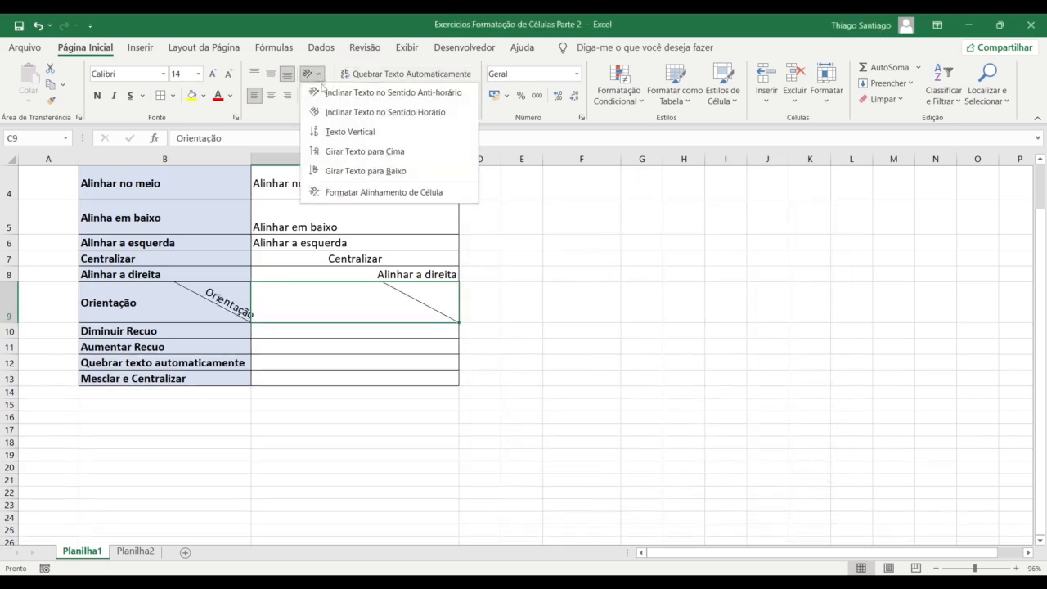
click(360, 192)
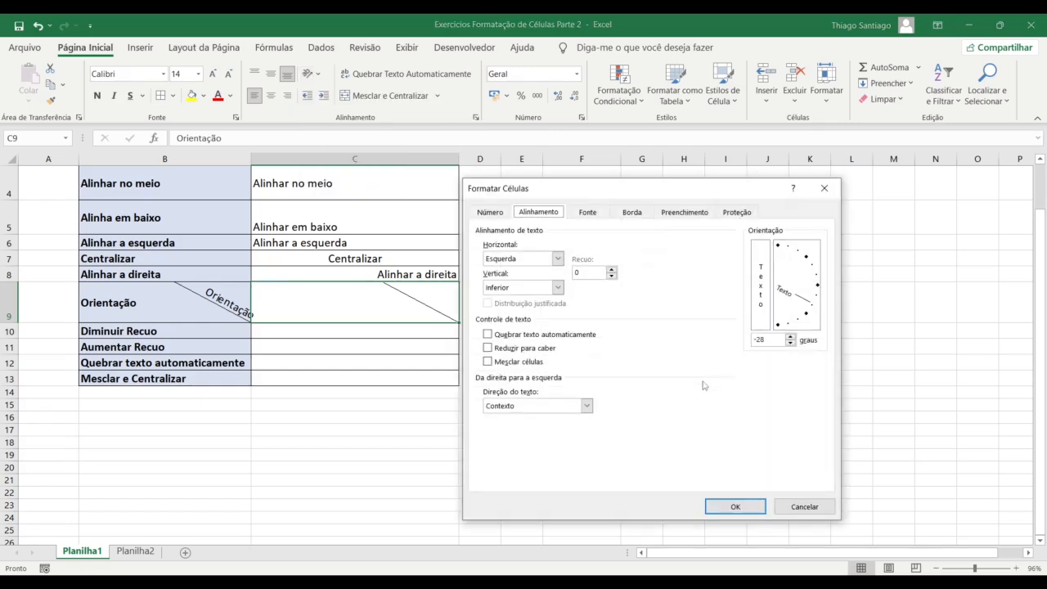
drag(808, 319, 819, 290)
click(736, 507)
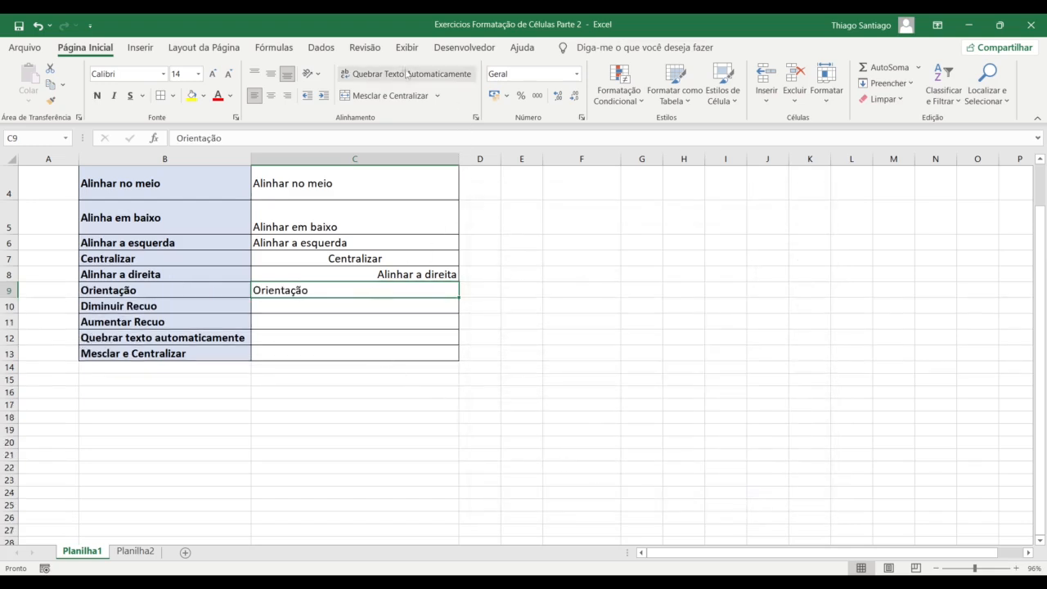
Set C9's horizontal alignment to Centro
click(315, 73)
click(399, 193)
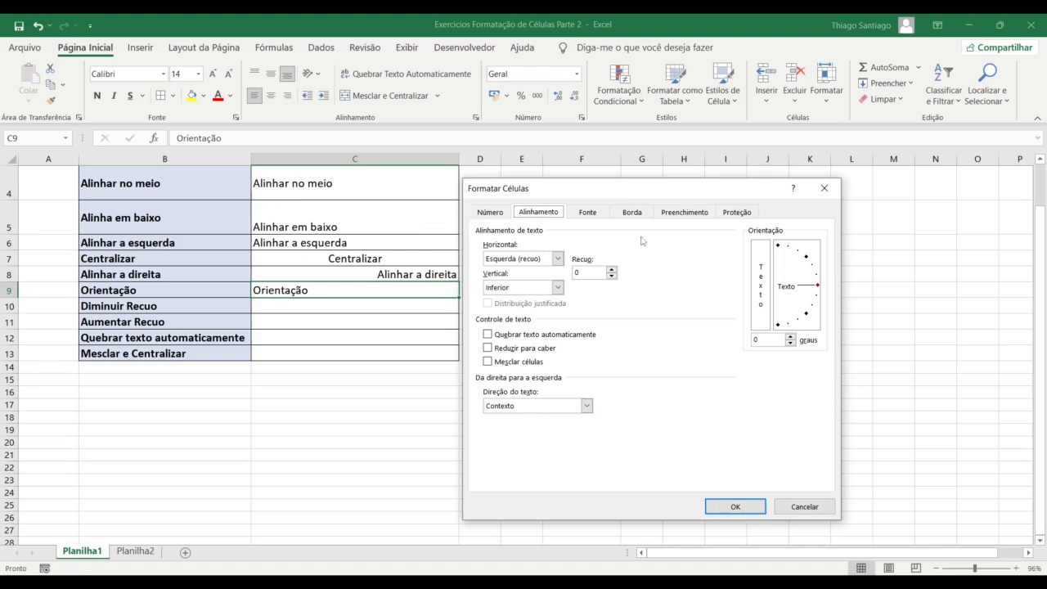
drag(643, 197, 714, 200)
click(629, 259)
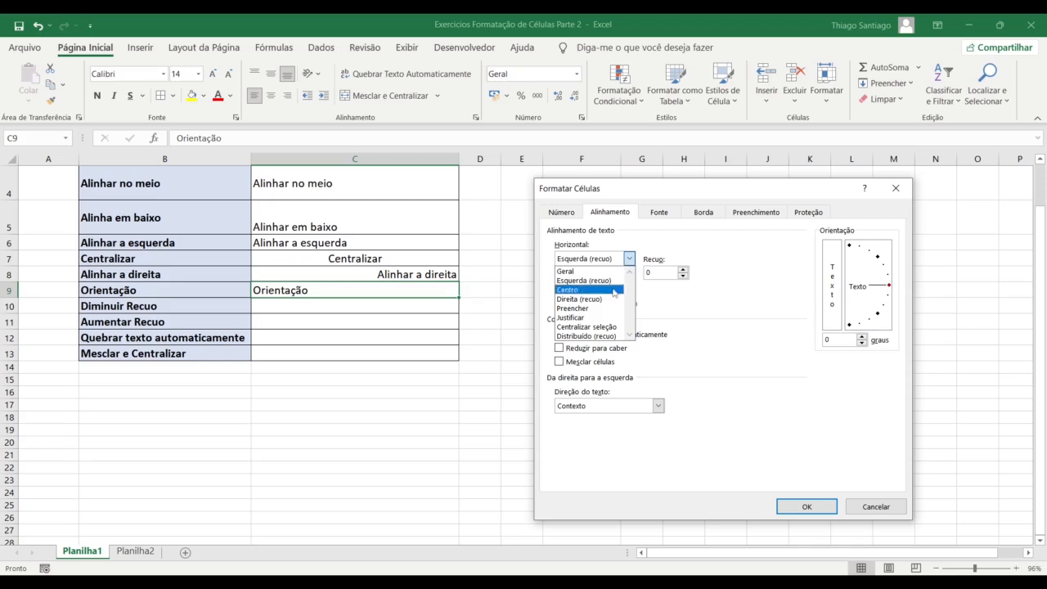
click(614, 291)
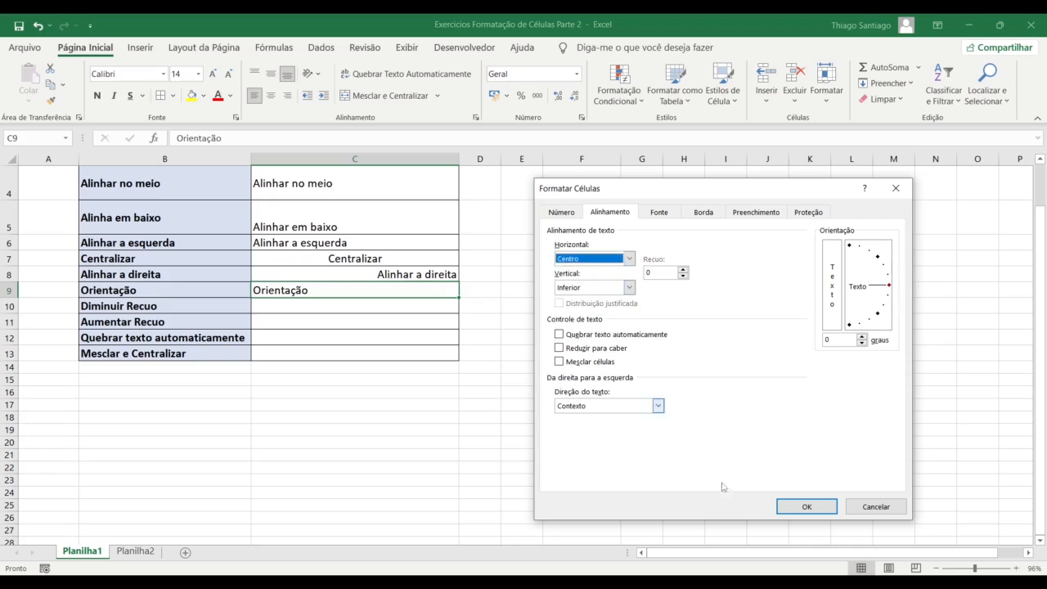
click(807, 507)
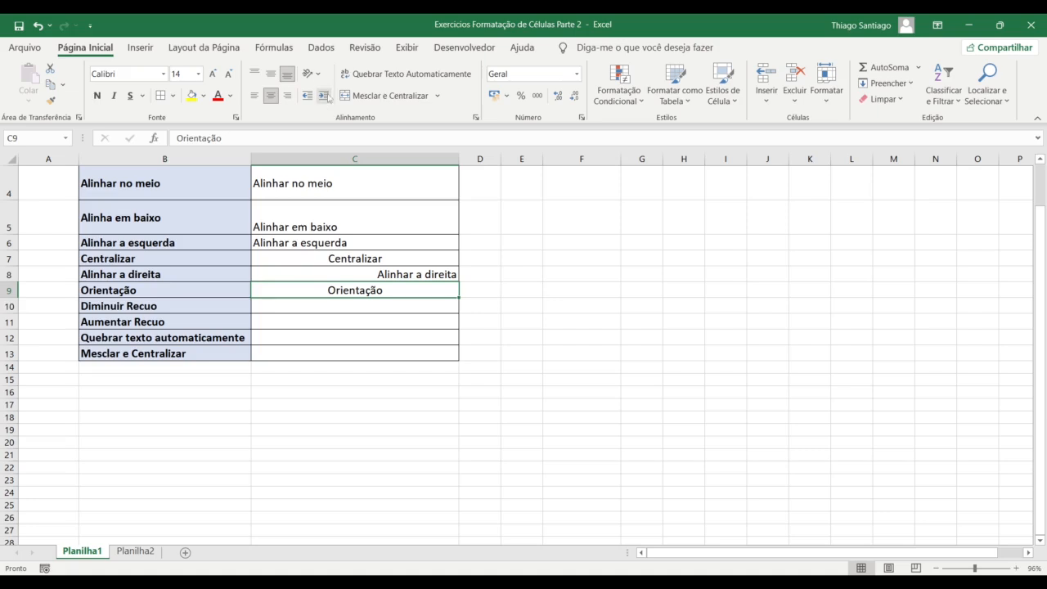
Switch C9 to vertical stacked Texto orientation, then turn it back off
click(475, 117)
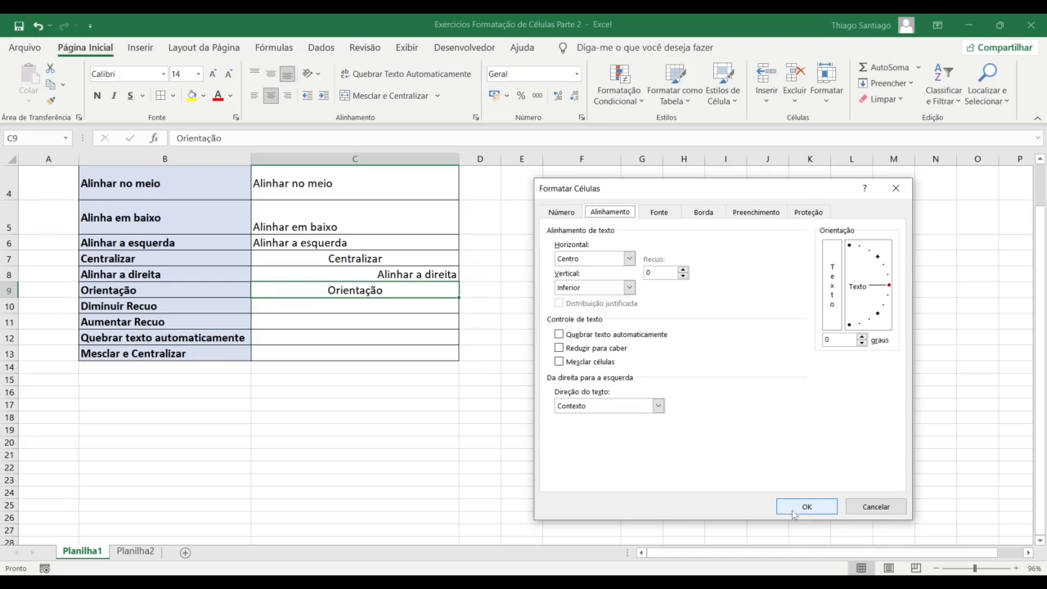
click(833, 285)
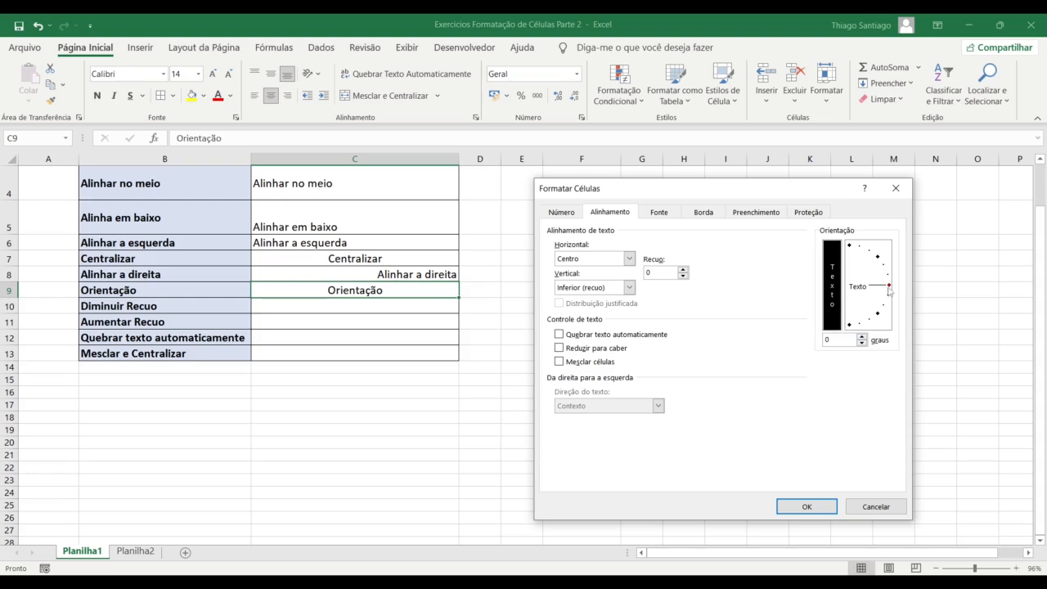
click(805, 505)
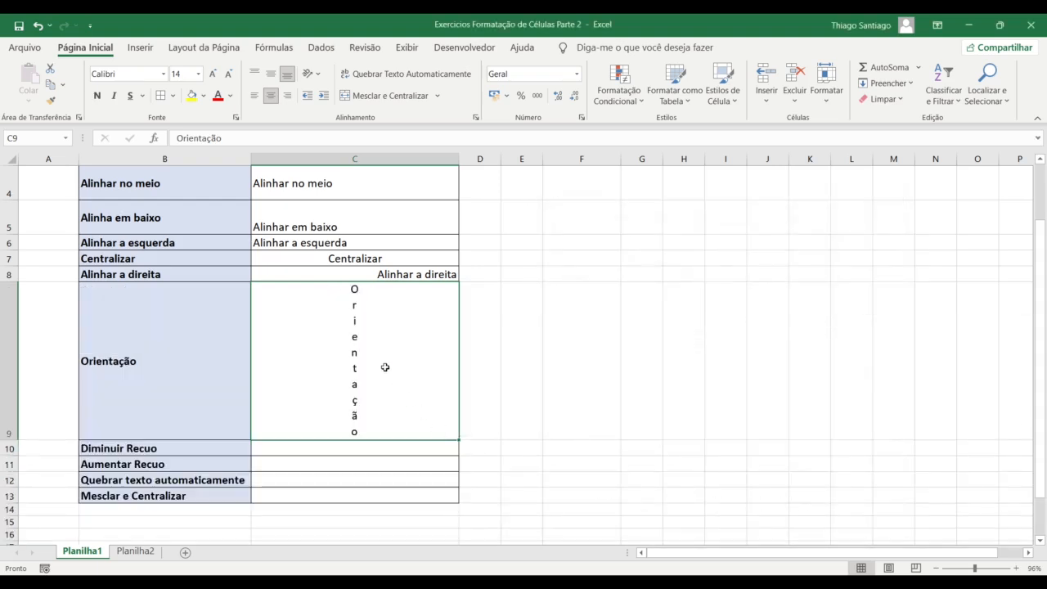
click(475, 117)
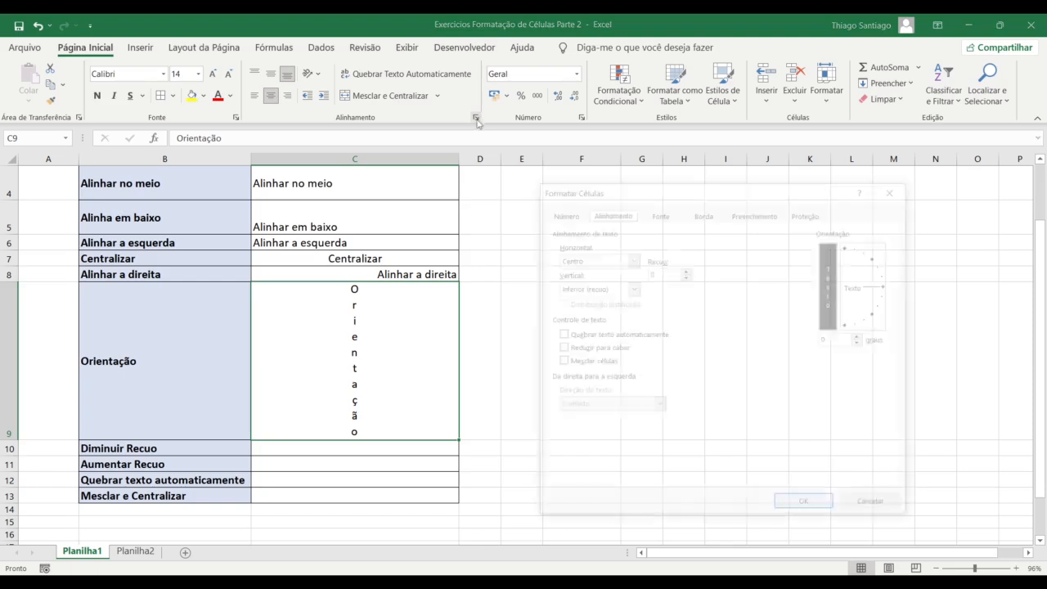
click(836, 291)
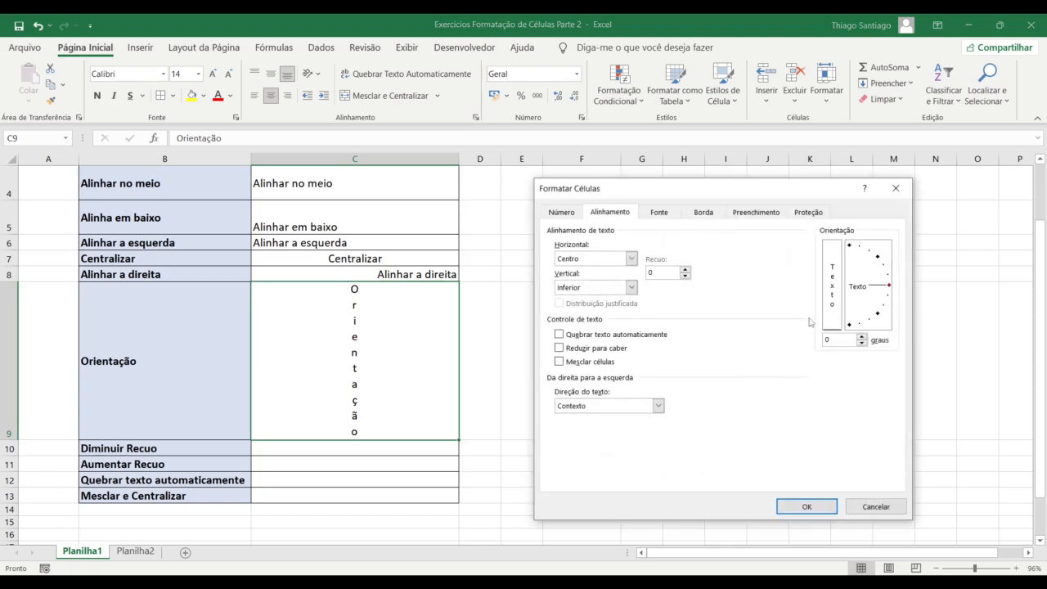
click(835, 508)
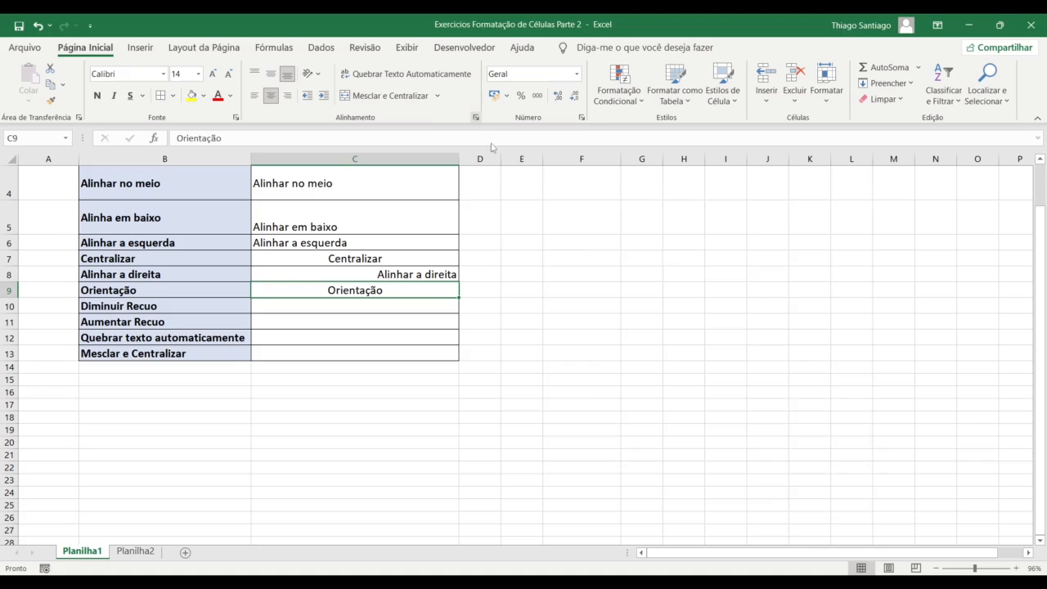
Reapply vertical stacked text to C9 so row 9 grows tall to fit
click(475, 117)
click(828, 507)
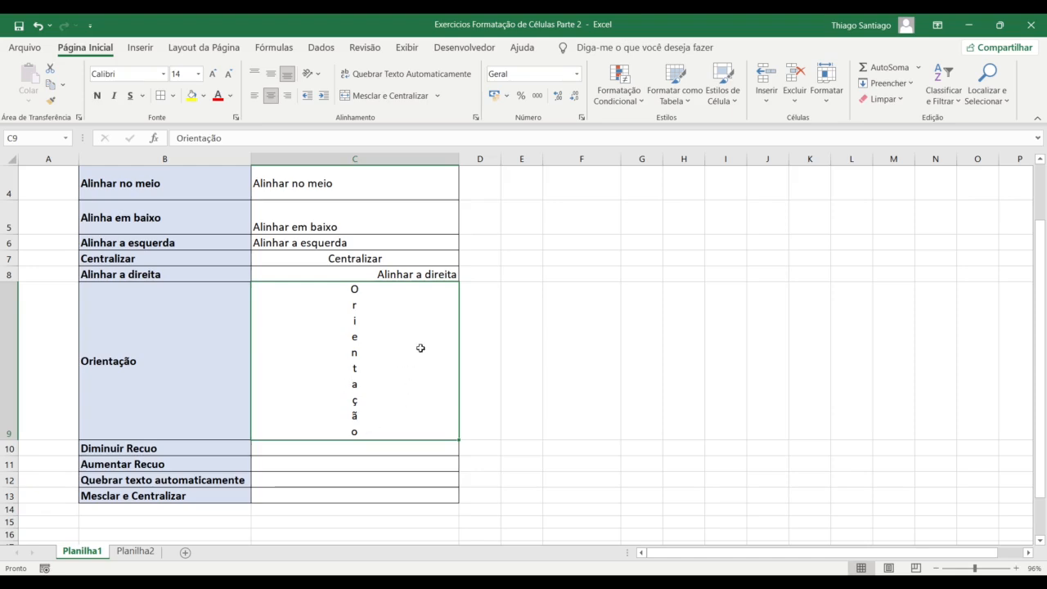
scroll(405, 407, down, 1)
scroll(407, 405, down, 2)
scroll(413, 407, up, 3)
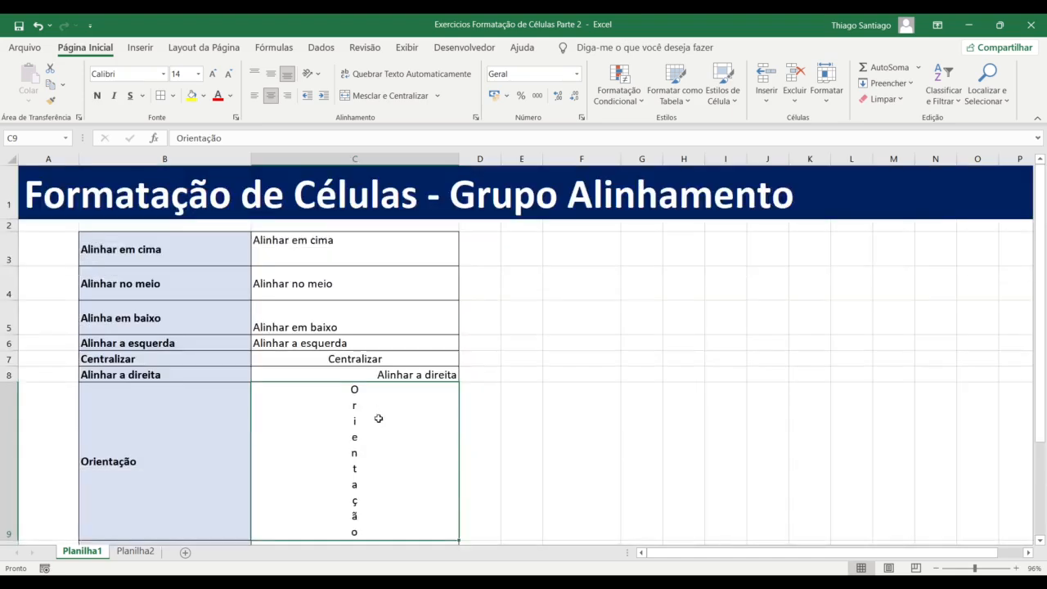
scroll(384, 418, down, 3)
scroll(376, 421, up, 1)
click(330, 363)
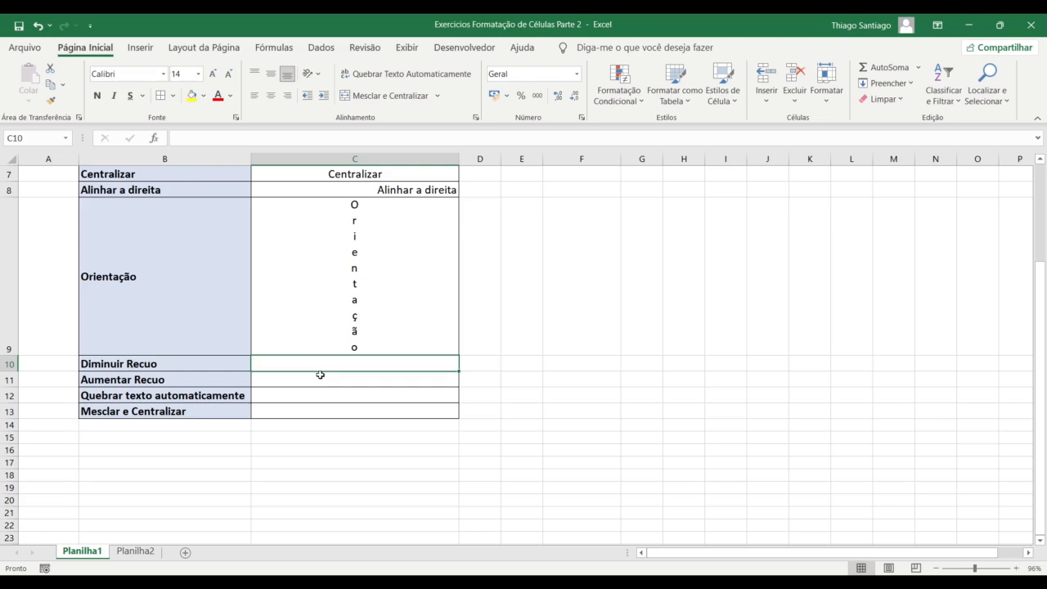
Copy Diminuir Recuo and Aumentar Recuo from B10:B11 and paste them as values into C10:C11
drag(208, 366, 208, 376)
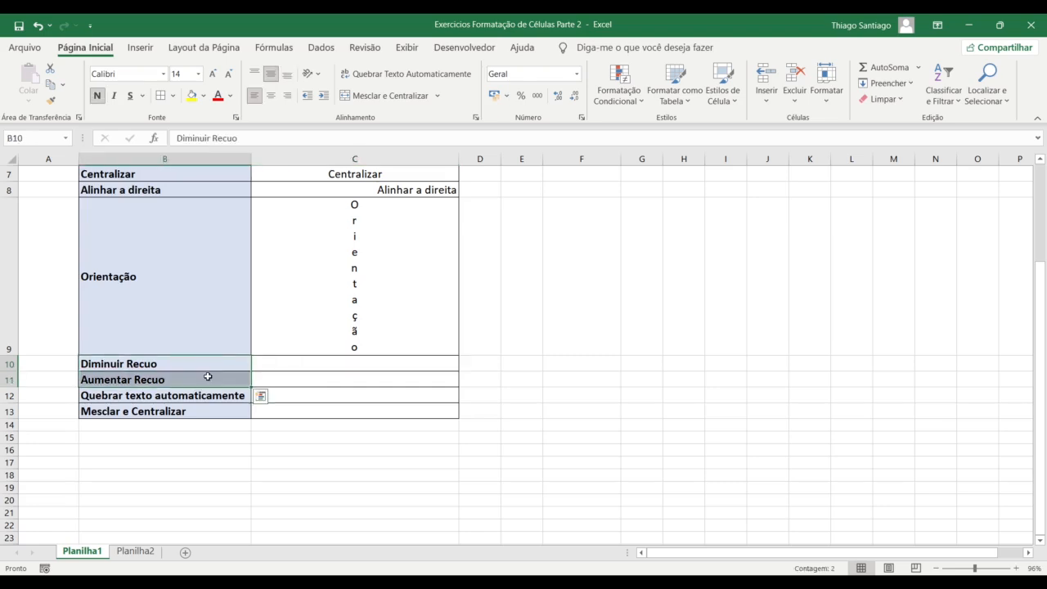
key(ctrl+c)
click(300, 363)
right_click(301, 364)
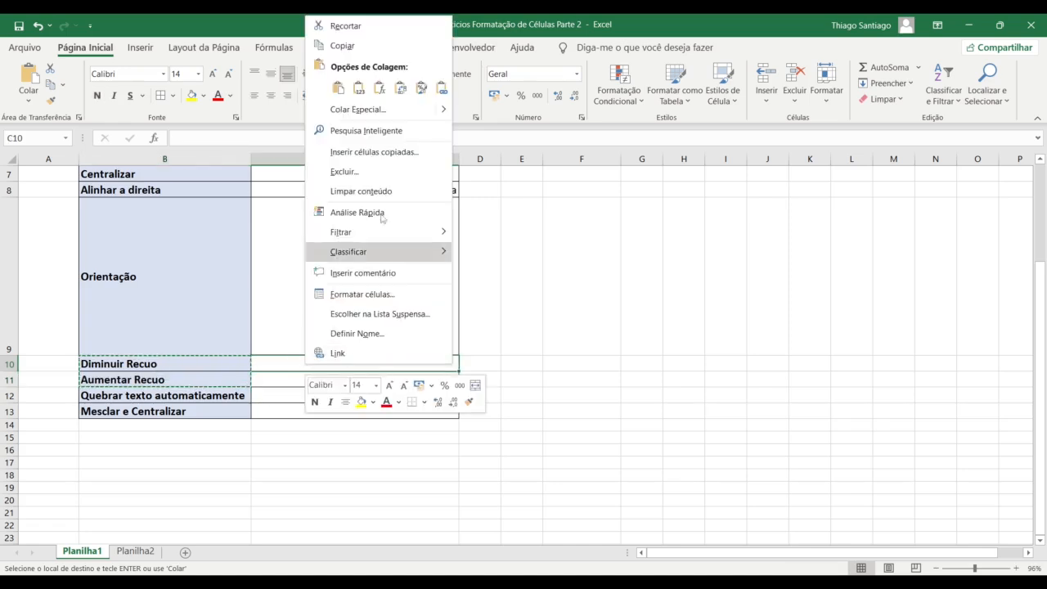
click(358, 89)
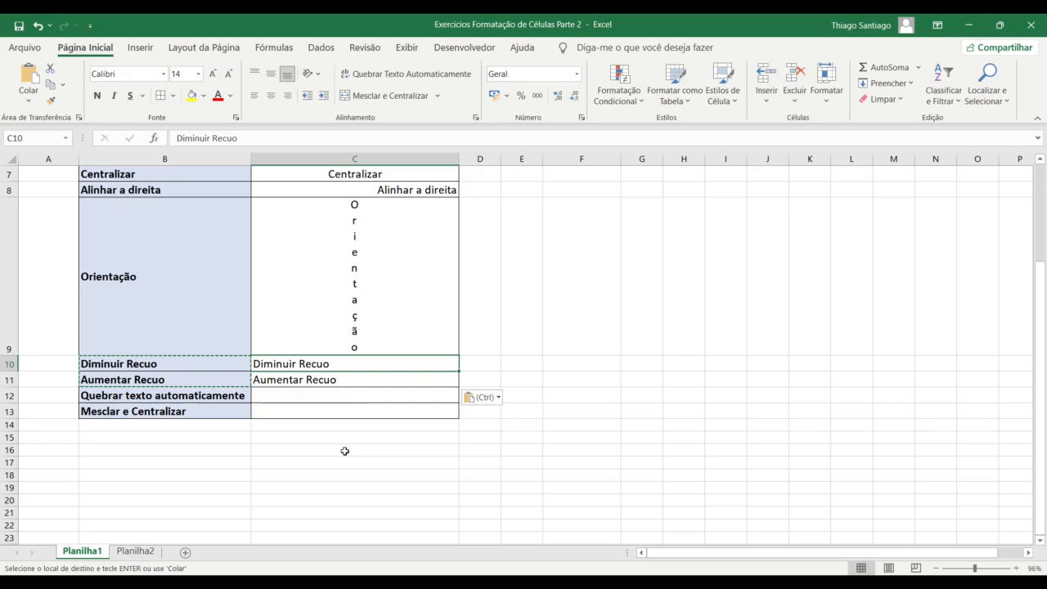
click(339, 381)
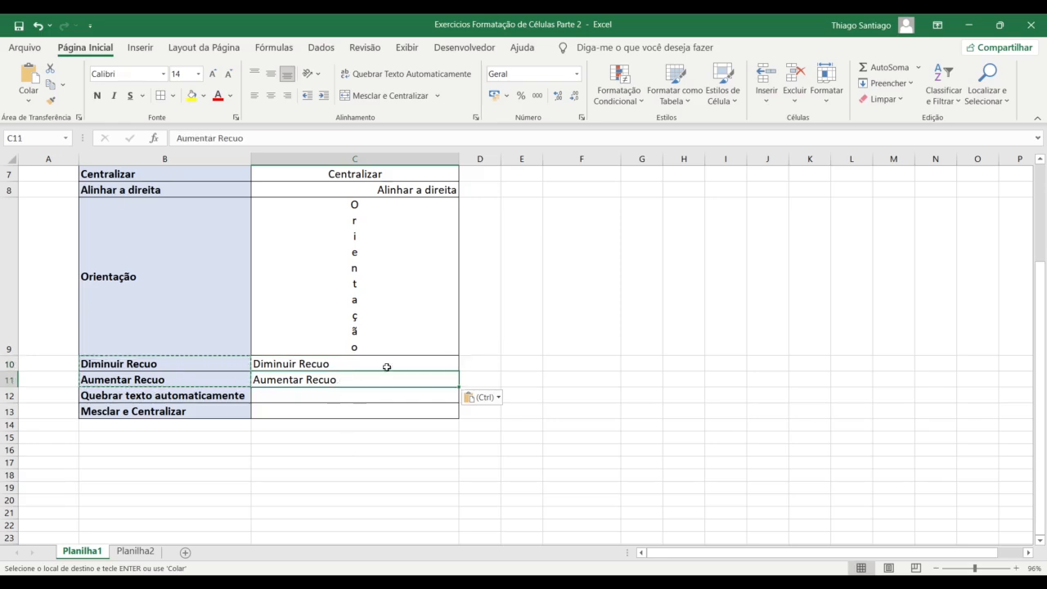
Increase the indent of Aumentar Recuo in C11 about twelve times, then begin editing C10
click(322, 96)
click(322, 97)
click(323, 96)
click(323, 96)
click(322, 96)
click(322, 96)
click(322, 97)
click(323, 97)
click(323, 97)
click(322, 96)
click(323, 96)
click(323, 97)
click(322, 97)
click(323, 96)
click(322, 97)
click(322, 97)
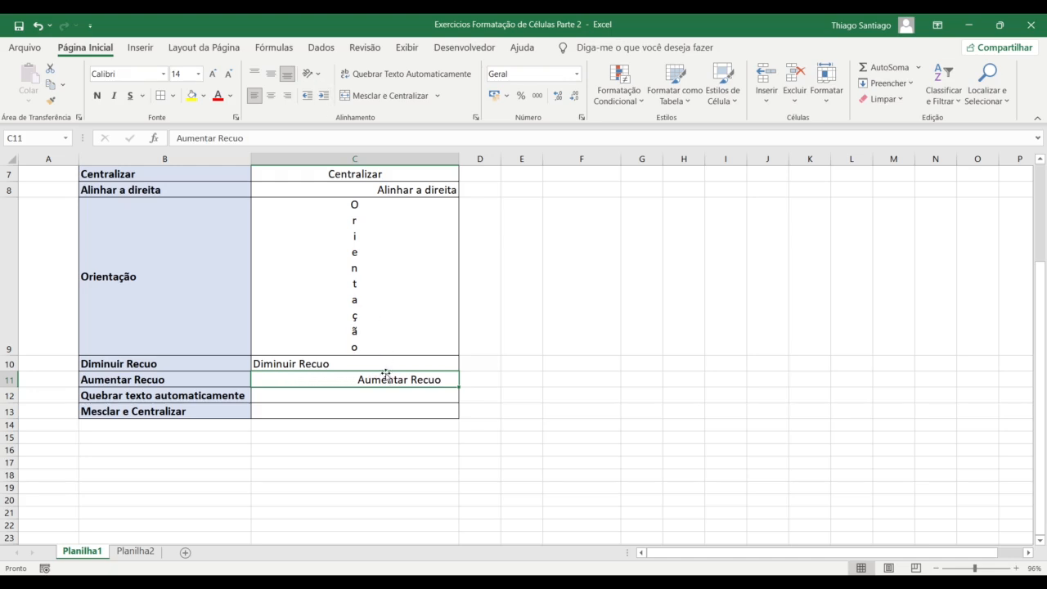
click(389, 409)
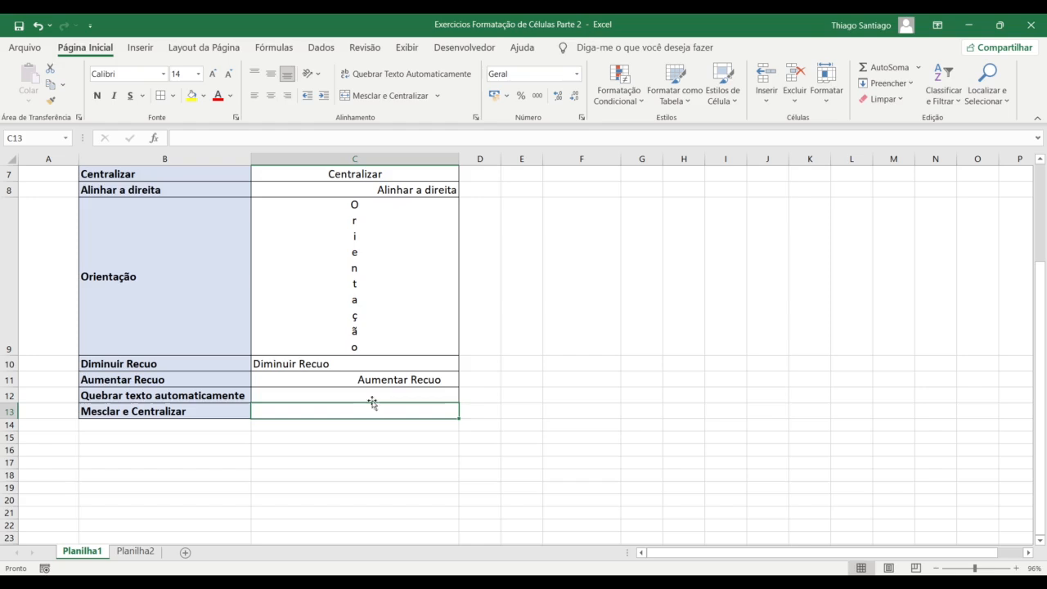
double_click(320, 366)
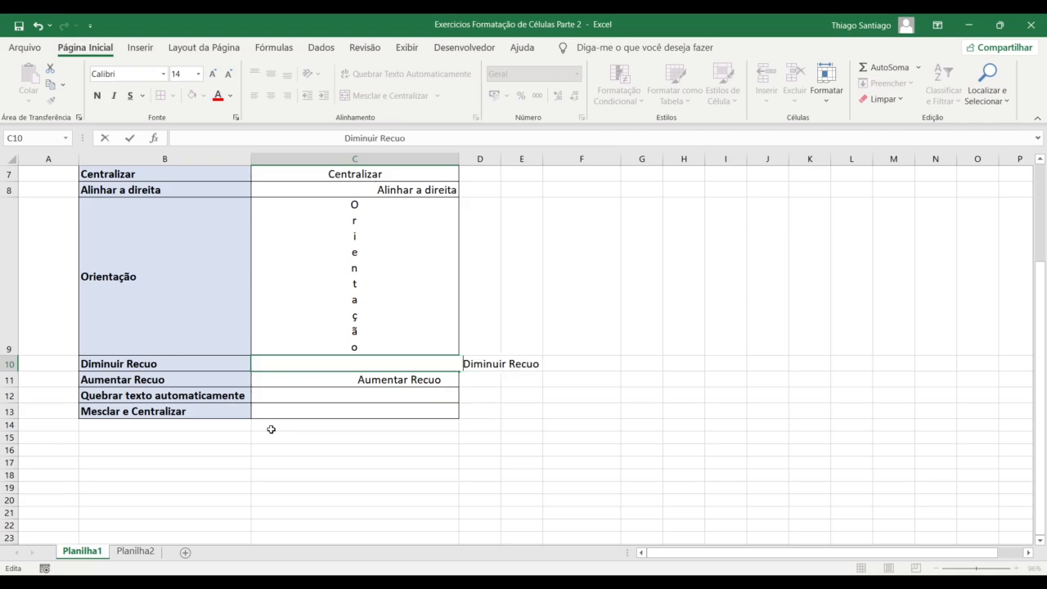
Pad Diminuir Recuo in C10 with leading spaces so it spills into columns D–E
key(Return)
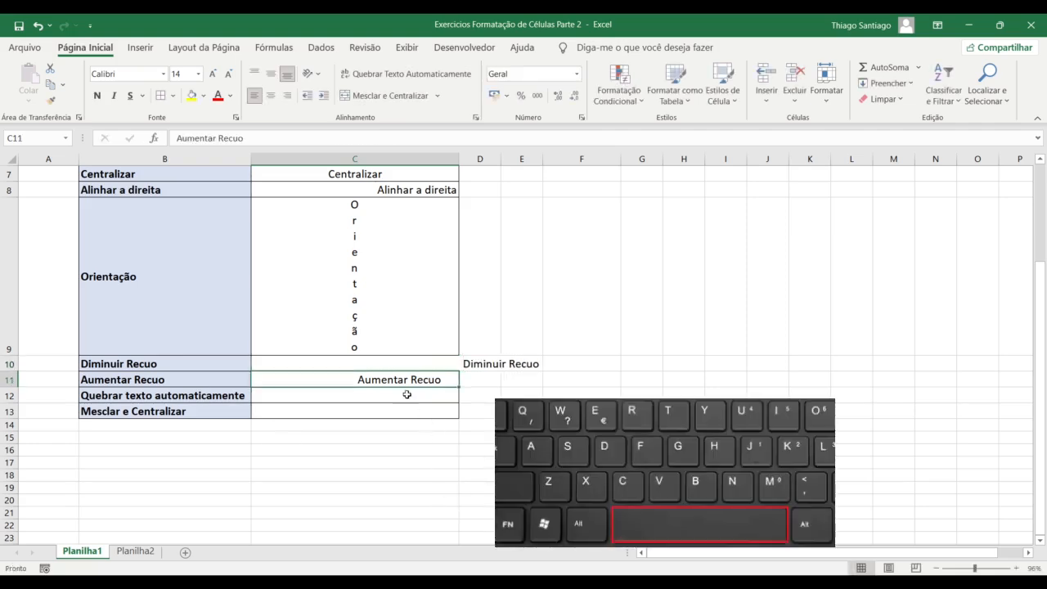
click(406, 364)
click(343, 131)
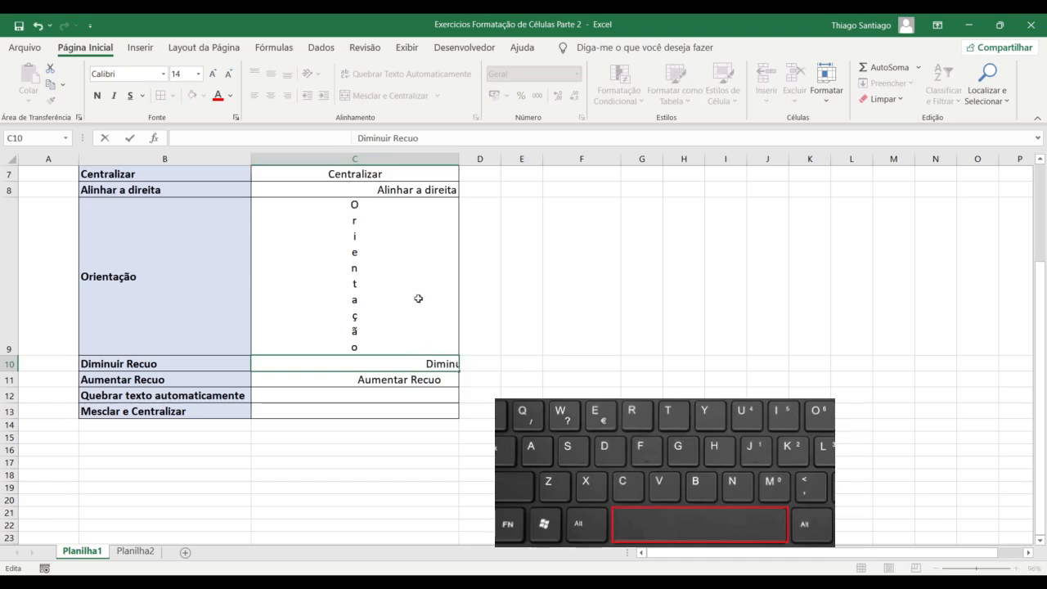
key(Return)
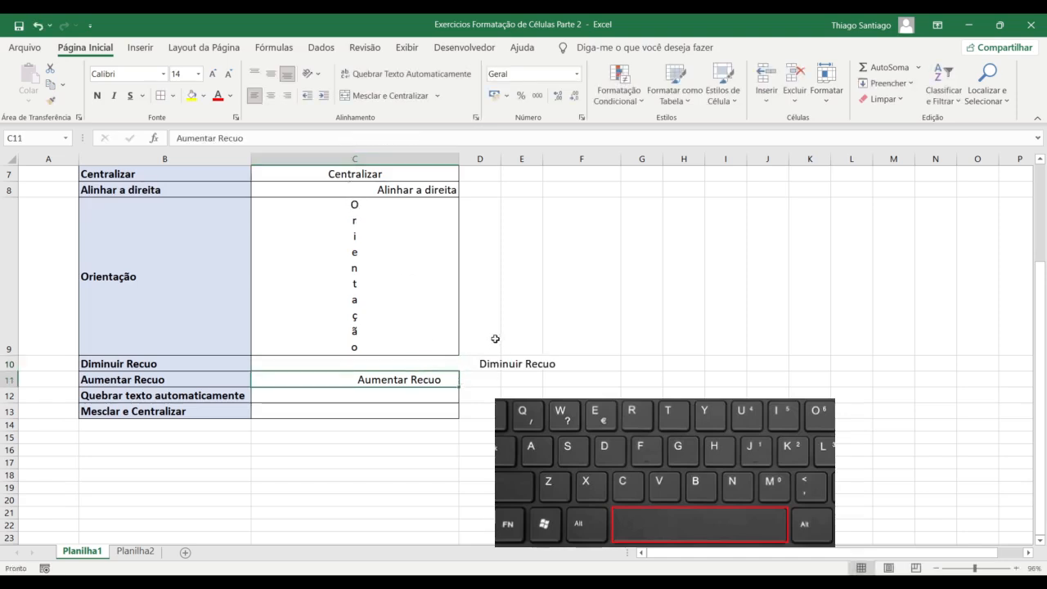
click(492, 367)
click(353, 368)
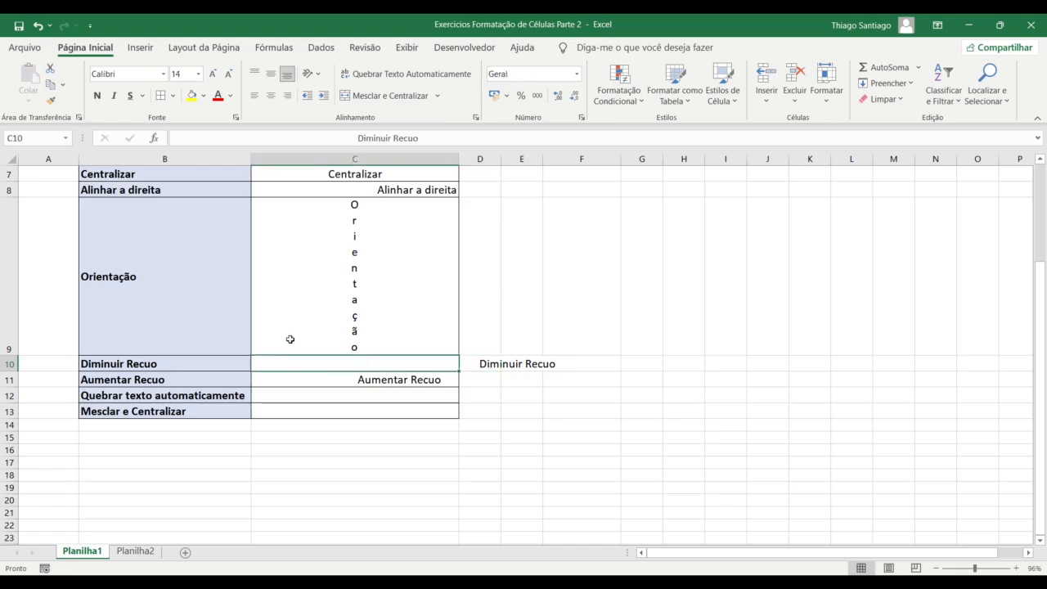
click(352, 422)
click(333, 366)
drag(361, 137, 155, 141)
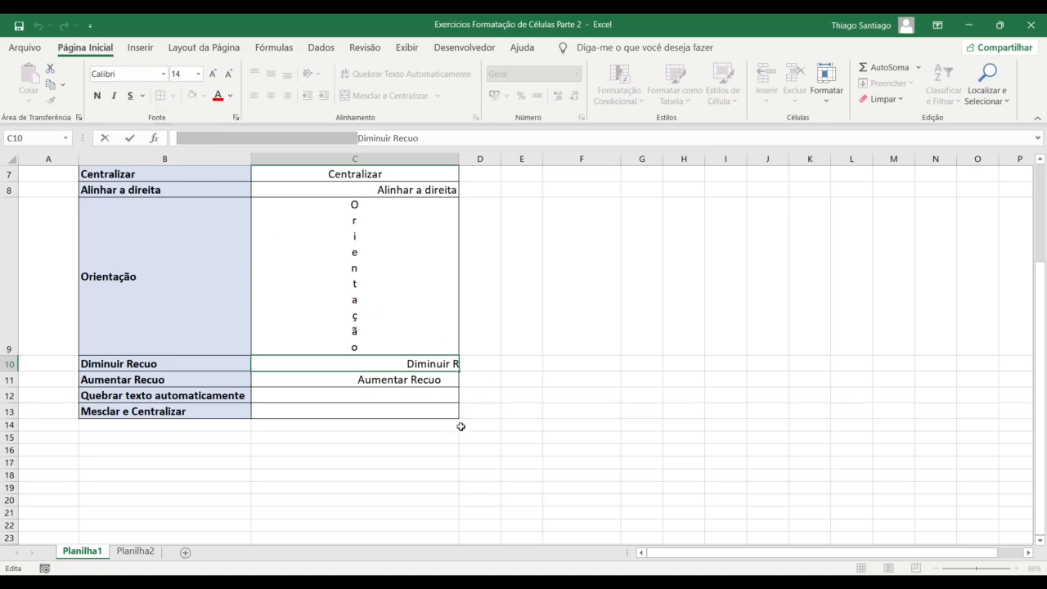
key(Return)
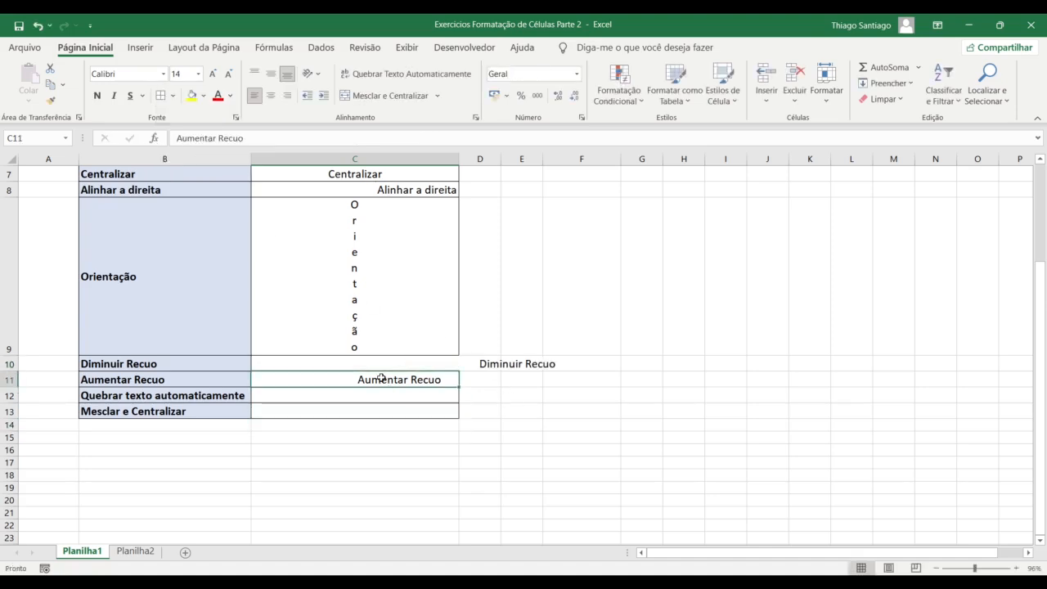
Indent Aumentar Recuo in C11 two more steps
click(178, 137)
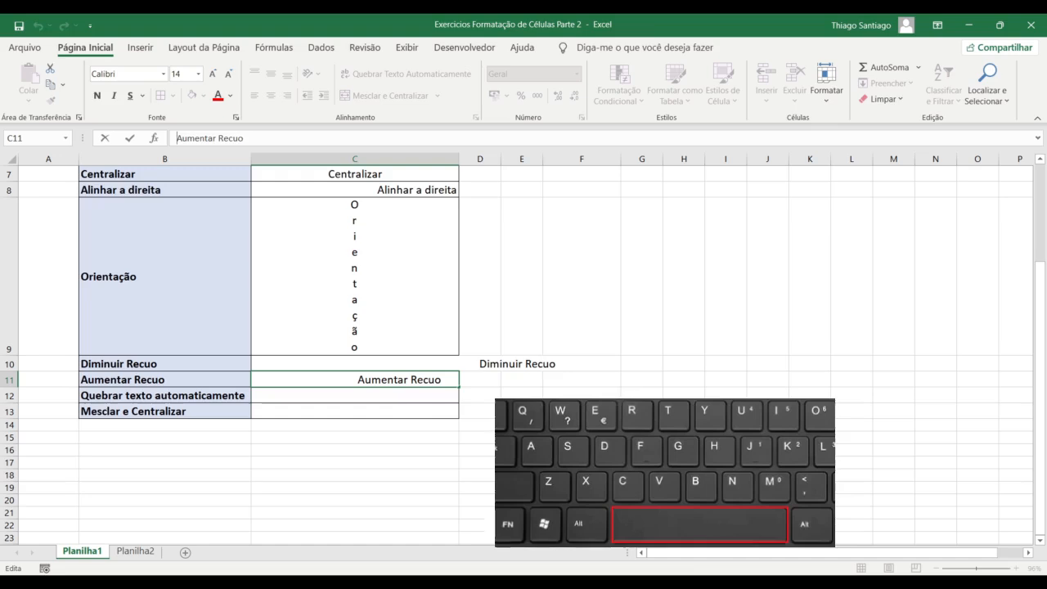
click(363, 458)
click(356, 381)
click(324, 95)
click(324, 95)
click(423, 365)
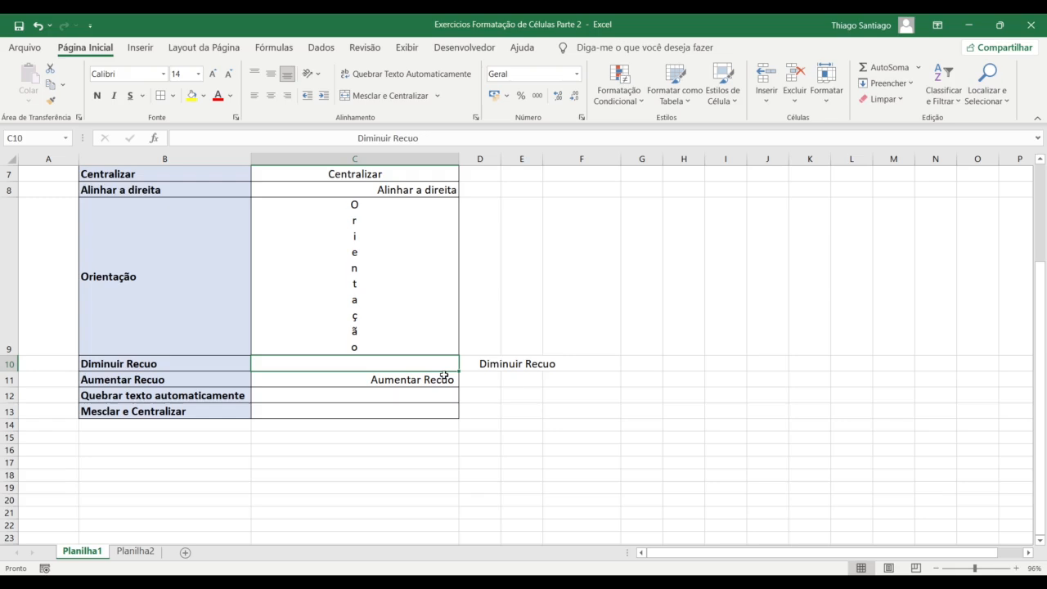
Confirm D10 is empty and reduce the indent of Diminuir Recuo in C10
click(491, 365)
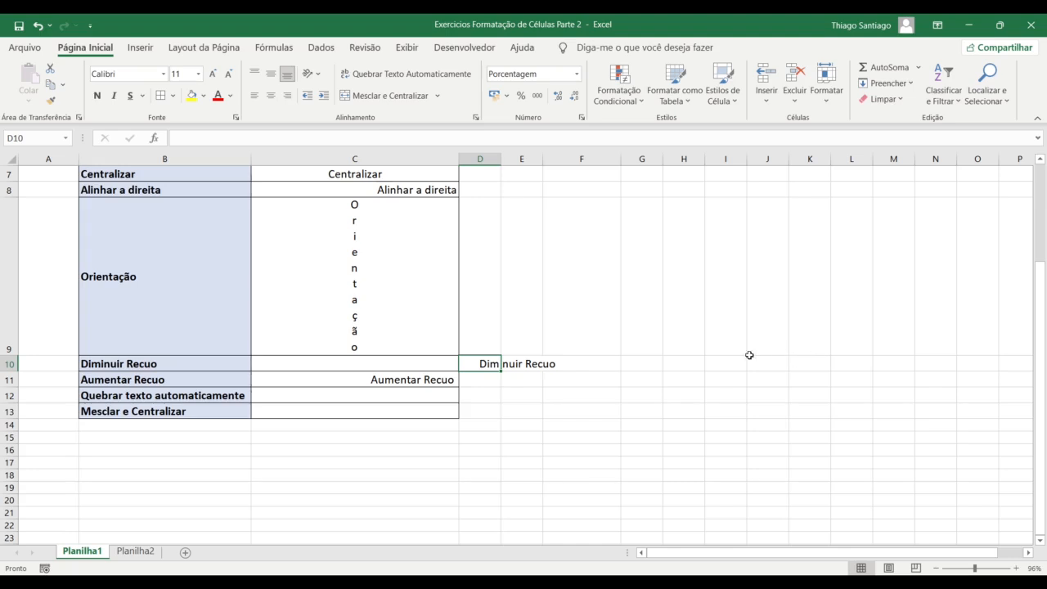
click(391, 362)
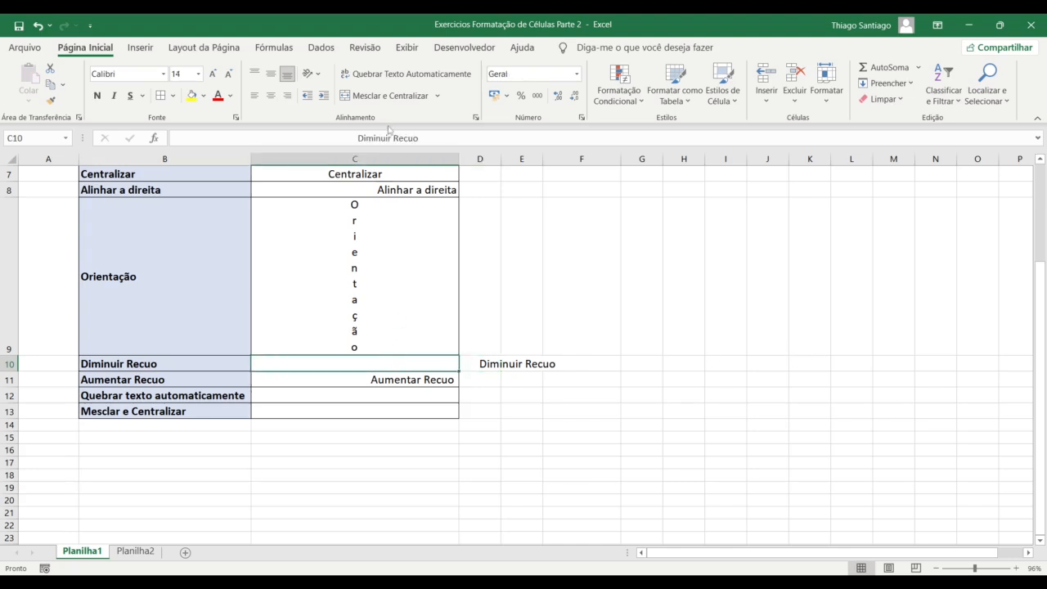
click(308, 100)
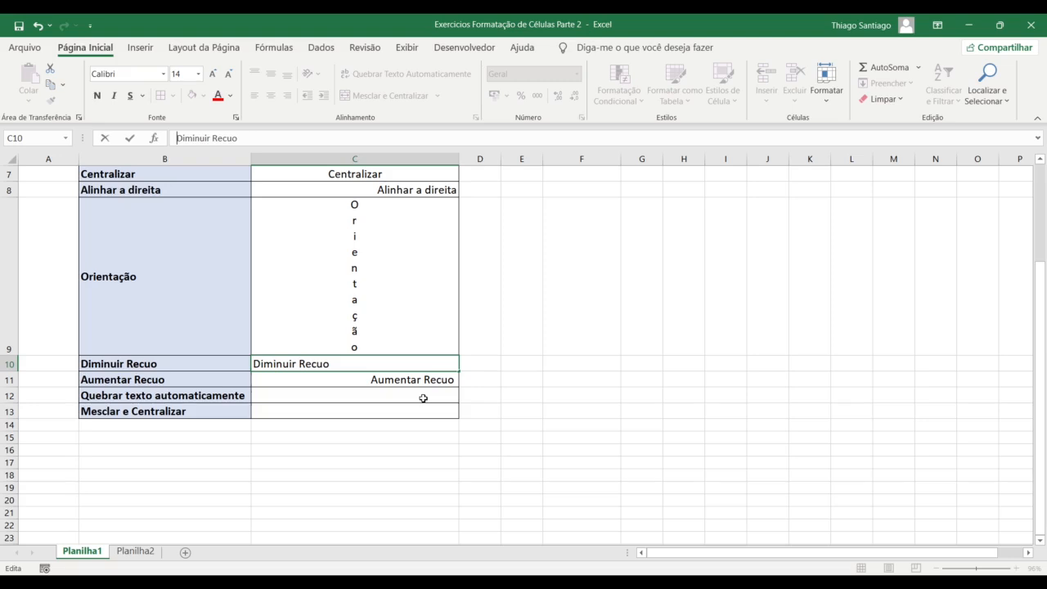
click(366, 367)
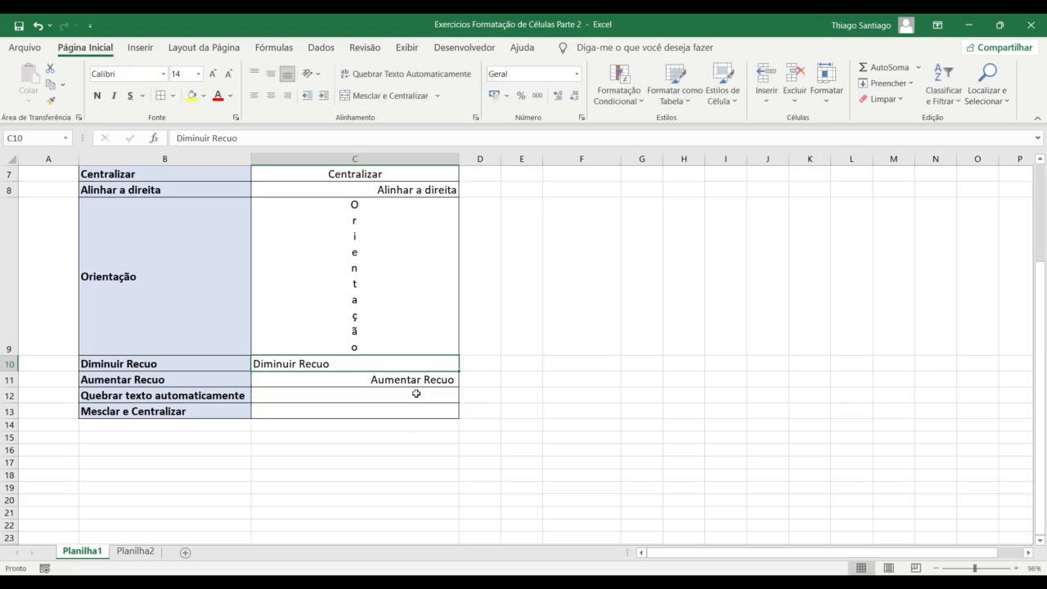
Increase the indent of Diminuir Recuo in C10 repeatedly until it displays out in column F
click(324, 95)
click(324, 96)
click(324, 96)
click(324, 96)
click(324, 95)
click(324, 96)
click(324, 96)
click(324, 96)
click(324, 96)
click(324, 96)
click(324, 96)
click(324, 96)
click(324, 96)
click(324, 95)
click(324, 96)
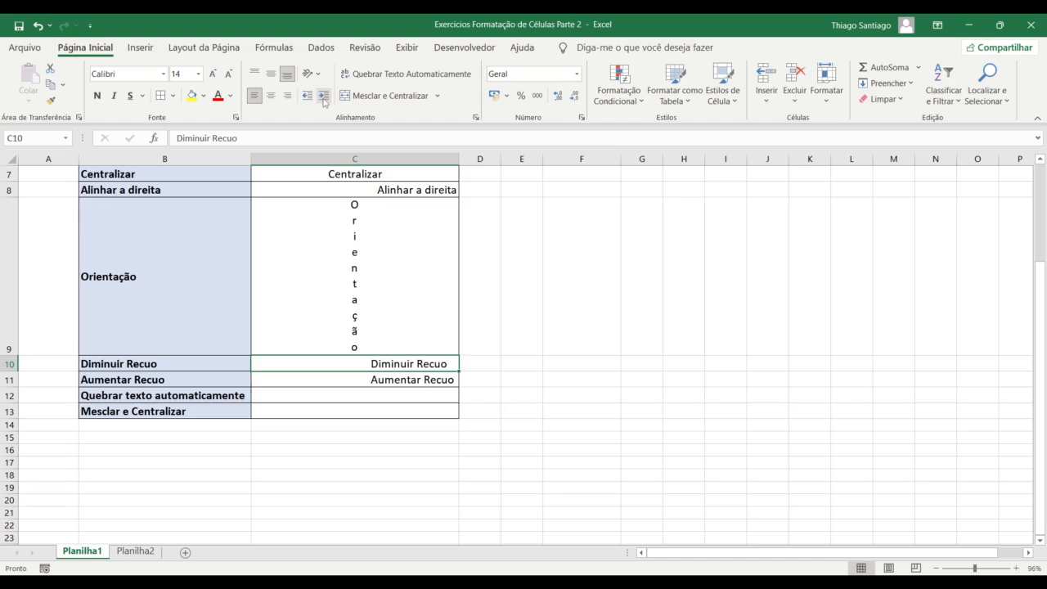
click(324, 97)
click(324, 96)
click(323, 97)
click(323, 96)
click(323, 97)
click(324, 96)
click(323, 96)
click(323, 97)
click(323, 97)
click(324, 96)
click(323, 96)
click(322, 95)
click(323, 96)
click(324, 97)
click(323, 96)
click(323, 97)
click(324, 97)
click(324, 97)
click(324, 97)
click(323, 96)
click(323, 97)
click(324, 97)
click(323, 96)
click(323, 97)
click(323, 97)
click(323, 97)
click(323, 96)
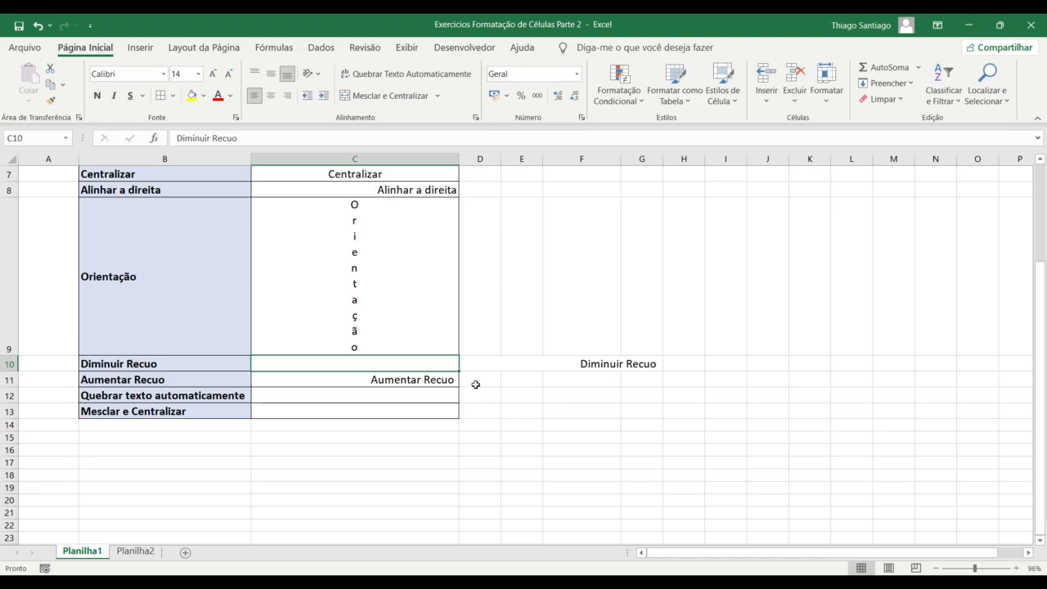
Apply Diminuir Recuo (Decrease Indent) repeatedly to the 'Diminuir Recuo' text in C10
click(306, 97)
click(305, 97)
click(305, 96)
click(305, 97)
click(306, 96)
click(305, 97)
click(305, 97)
click(305, 96)
click(305, 96)
click(305, 96)
click(305, 97)
click(305, 97)
click(305, 96)
click(305, 96)
click(305, 97)
click(306, 97)
click(305, 97)
click(306, 97)
click(305, 97)
click(306, 96)
click(305, 97)
click(305, 97)
click(305, 96)
click(306, 96)
click(305, 96)
click(305, 96)
click(305, 96)
click(305, 96)
click(305, 96)
click(305, 96)
click(305, 96)
click(305, 96)
click(305, 97)
click(305, 96)
click(305, 97)
click(305, 97)
click(305, 96)
click(305, 97)
click(306, 97)
click(305, 96)
click(305, 97)
click(305, 97)
click(305, 97)
click(305, 96)
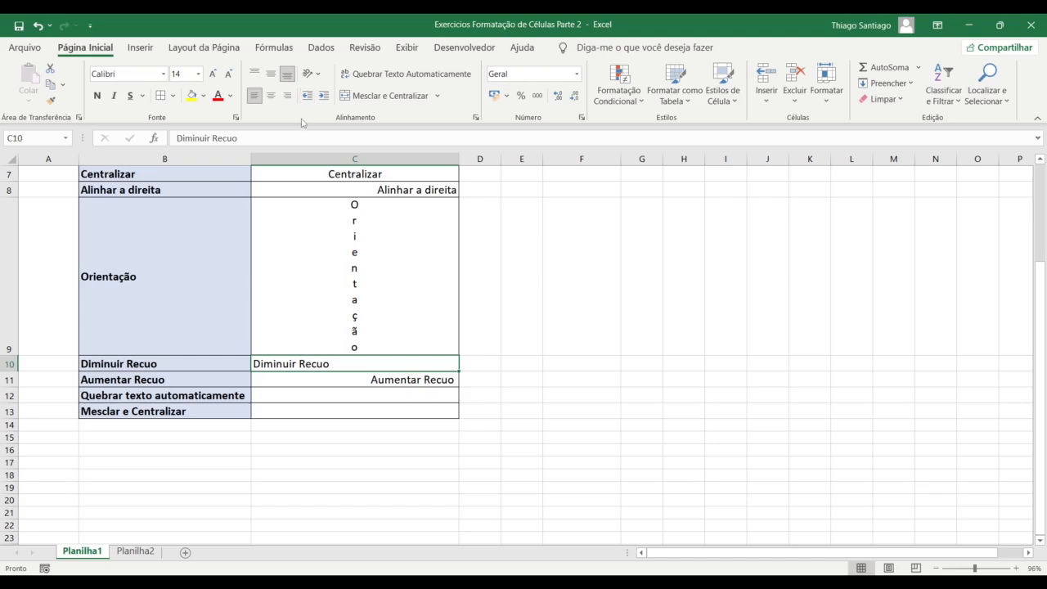
Indent C10's text five steps to the right with Increase Indent
click(324, 96)
click(324, 96)
click(324, 97)
click(324, 97)
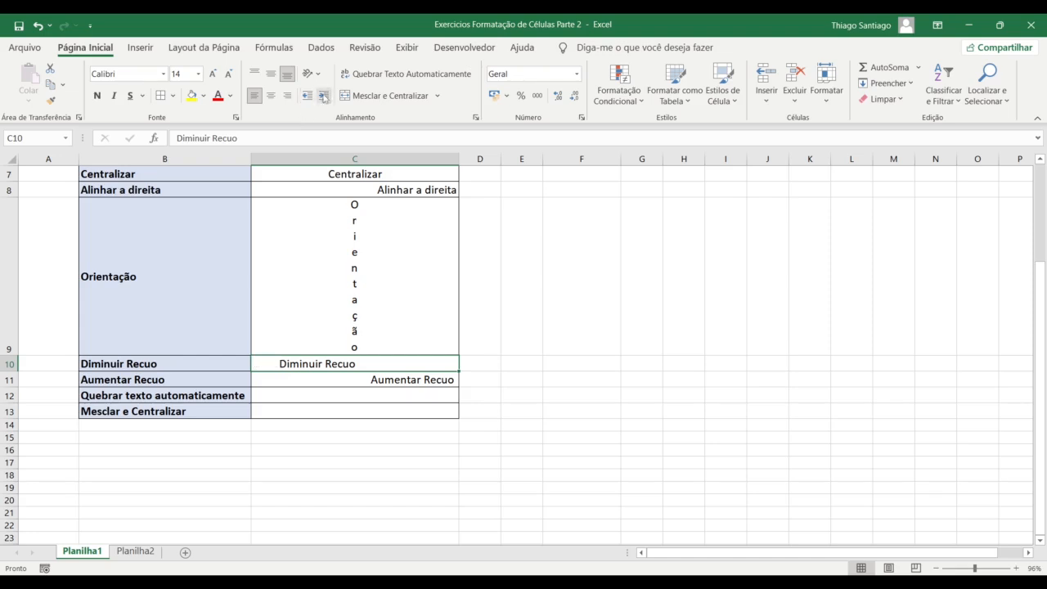
click(324, 96)
click(324, 96)
click(324, 97)
click(324, 96)
click(324, 97)
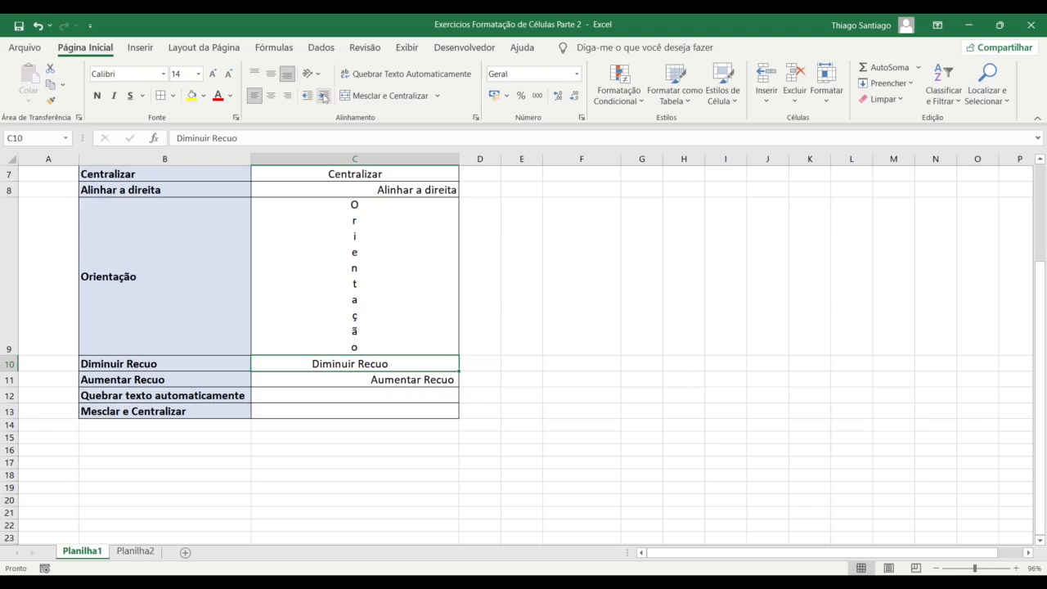
Decrease C10's indent back to zero so the text sits flush left
click(306, 97)
click(307, 96)
click(307, 97)
click(307, 97)
click(306, 97)
click(307, 96)
click(307, 97)
click(307, 96)
click(307, 96)
click(348, 396)
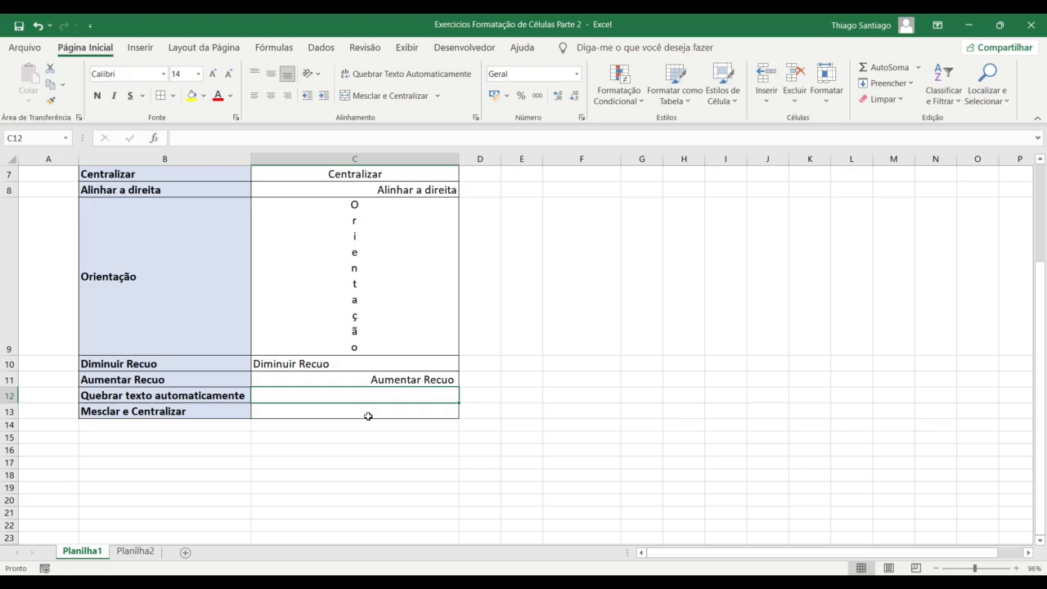
click(355, 199)
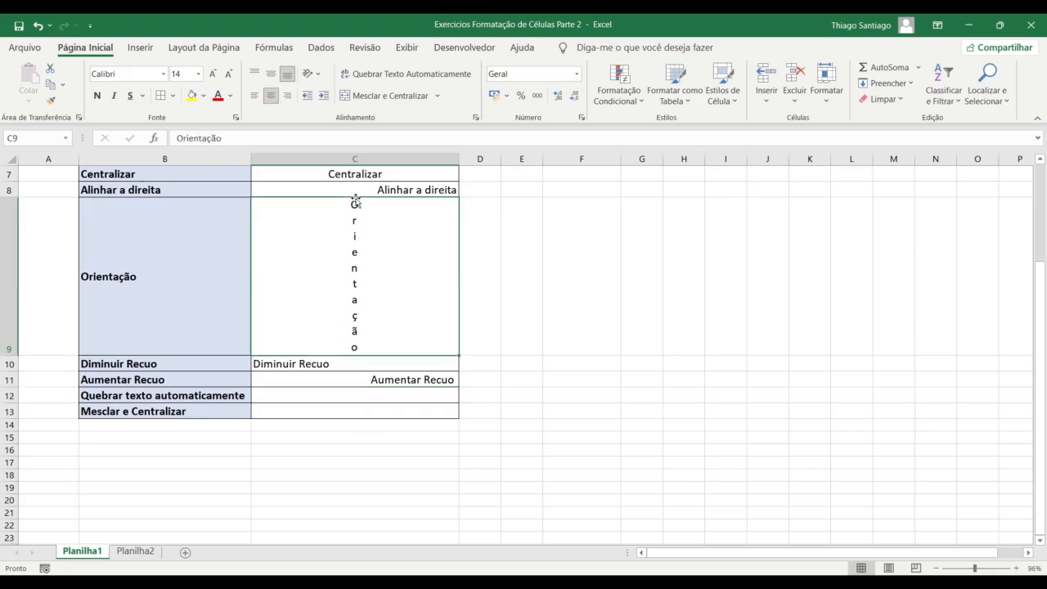
click(365, 188)
click(363, 179)
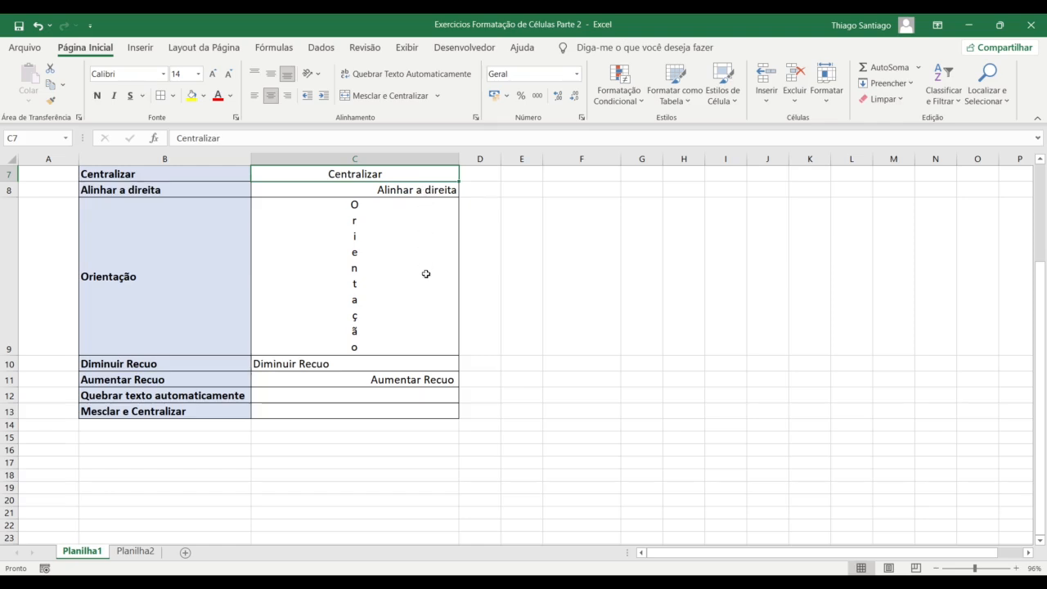
click(427, 380)
click(442, 197)
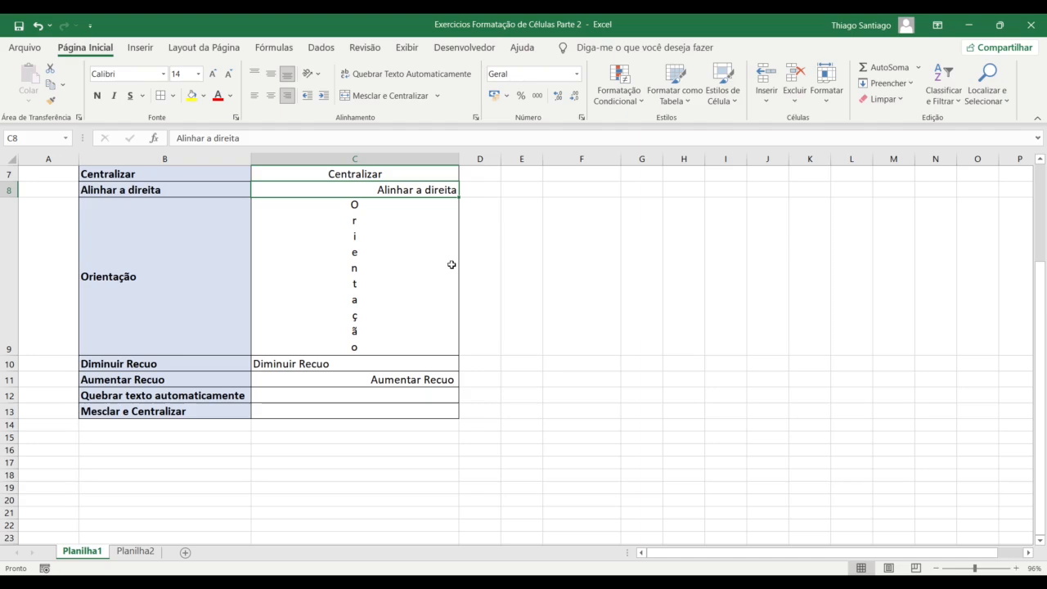
click(406, 381)
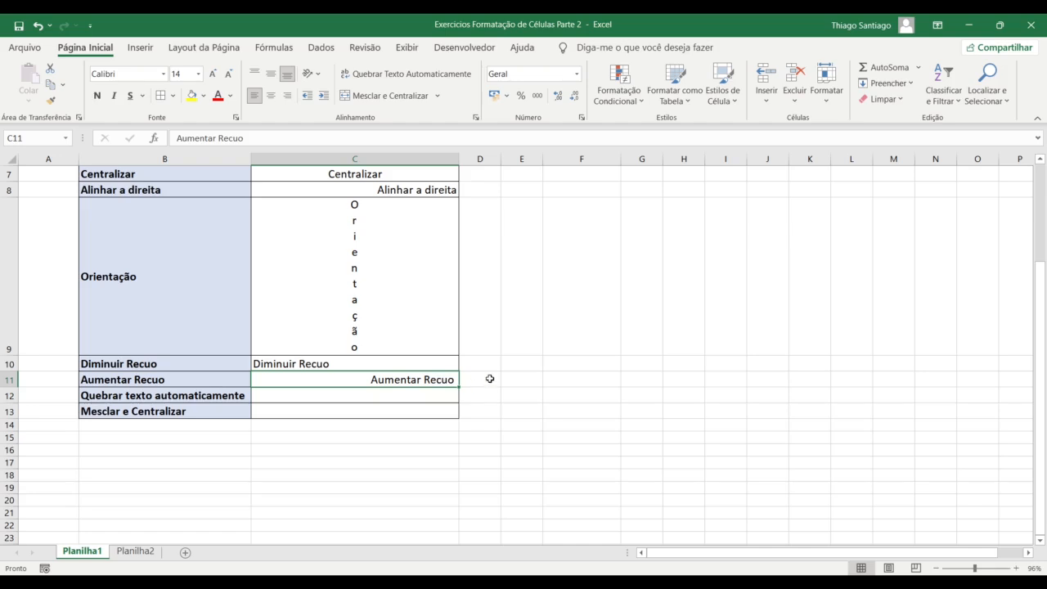
click(324, 96)
click(324, 96)
click(324, 96)
click(324, 95)
click(324, 96)
click(324, 96)
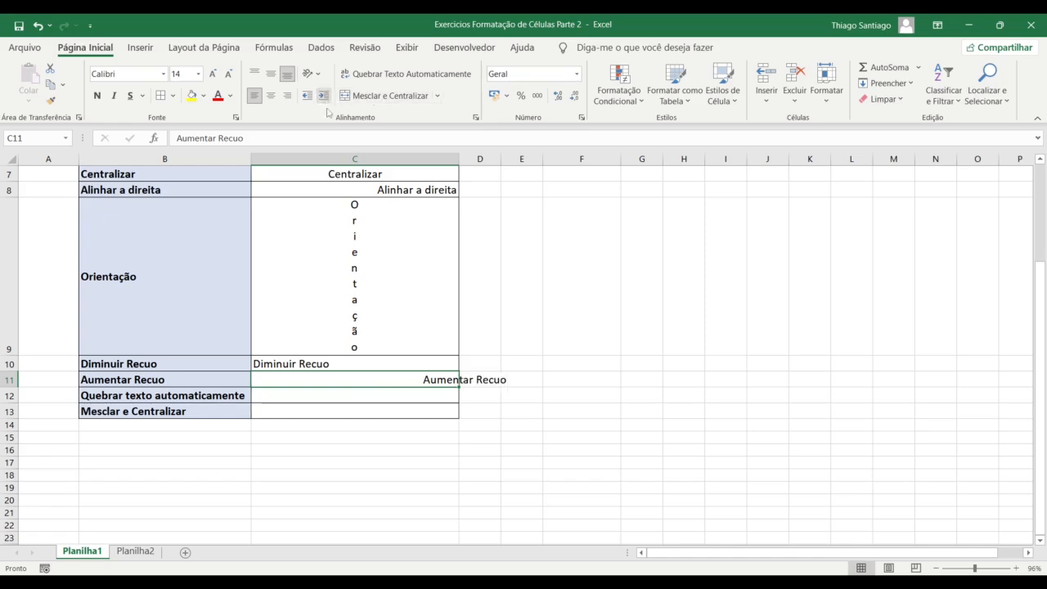
click(476, 382)
text(Thiago)
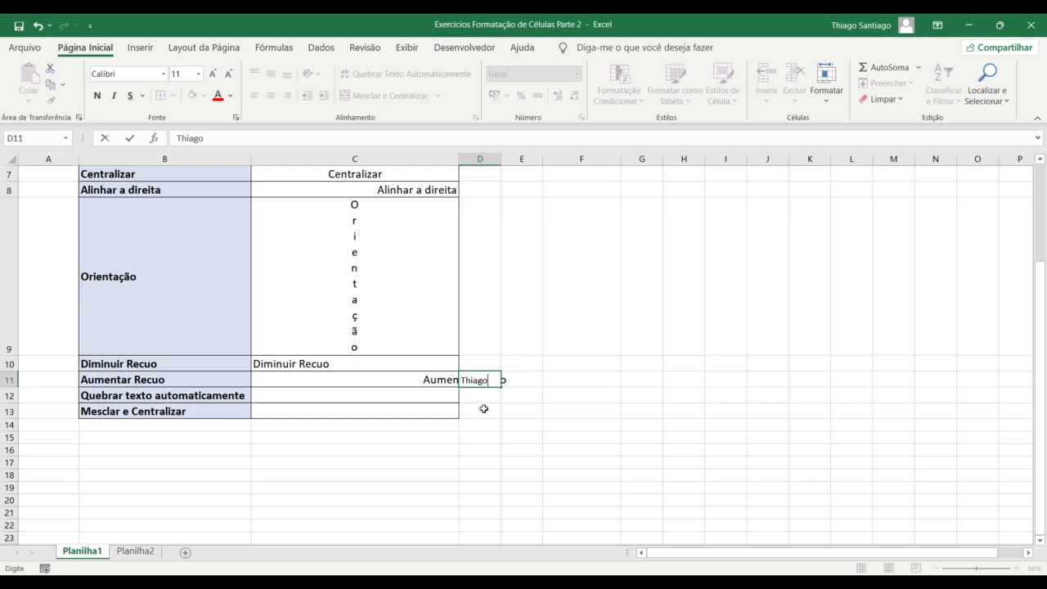
key(Return)
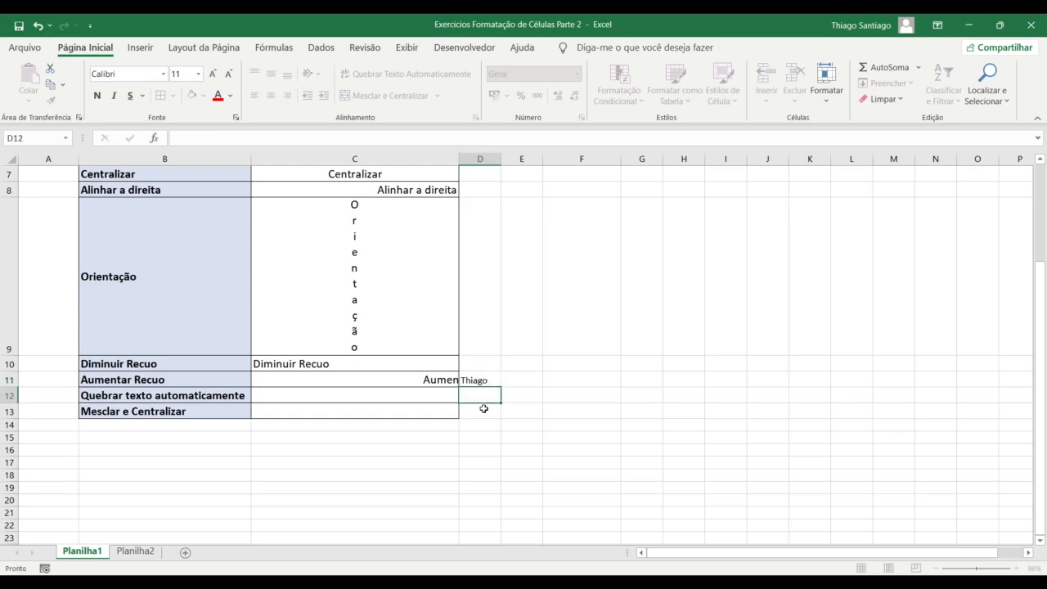
click(438, 387)
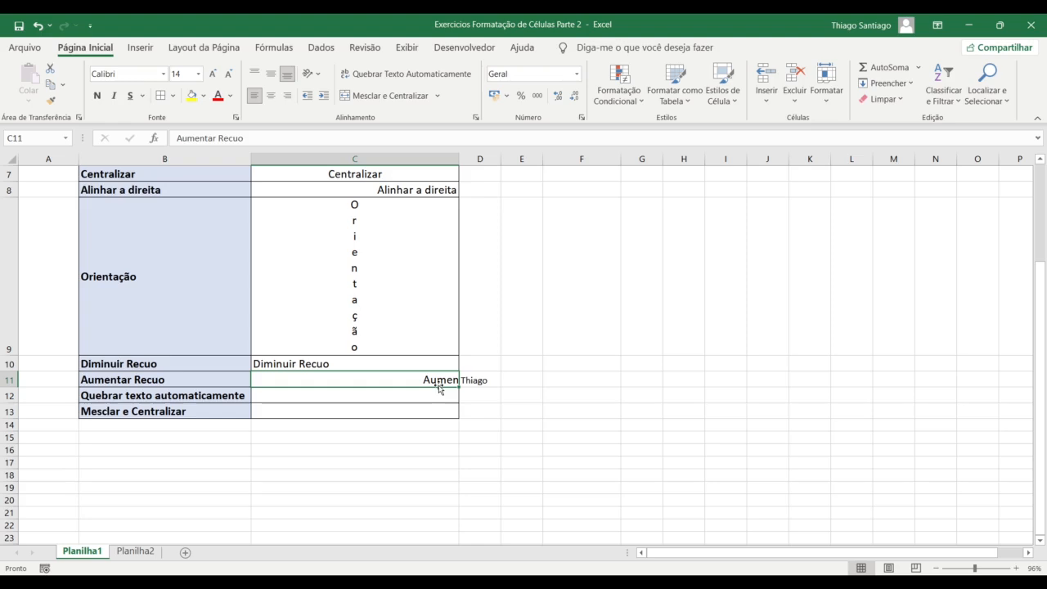
click(484, 388)
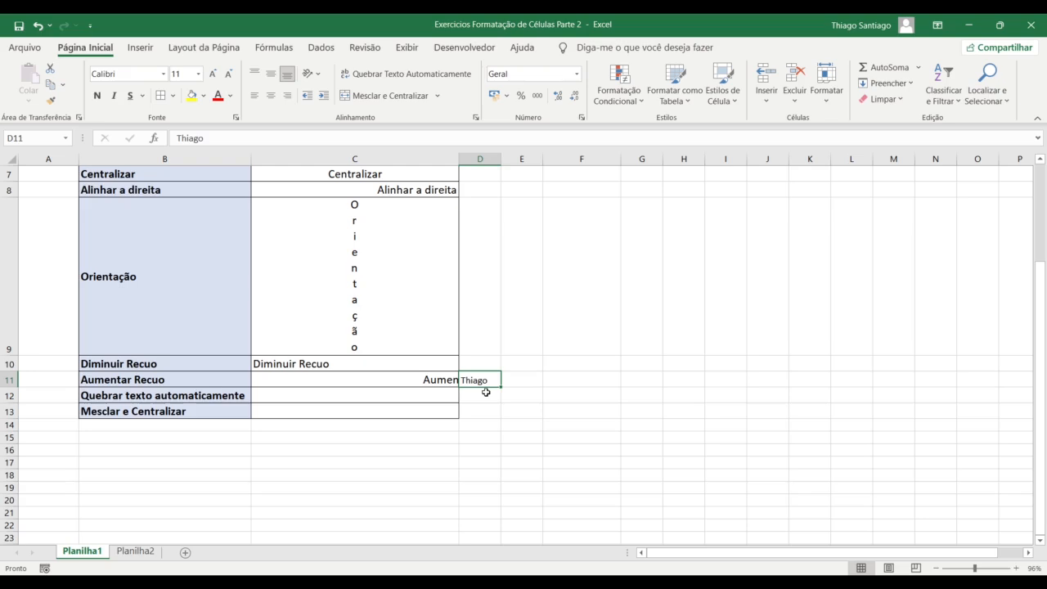
key(Delete)
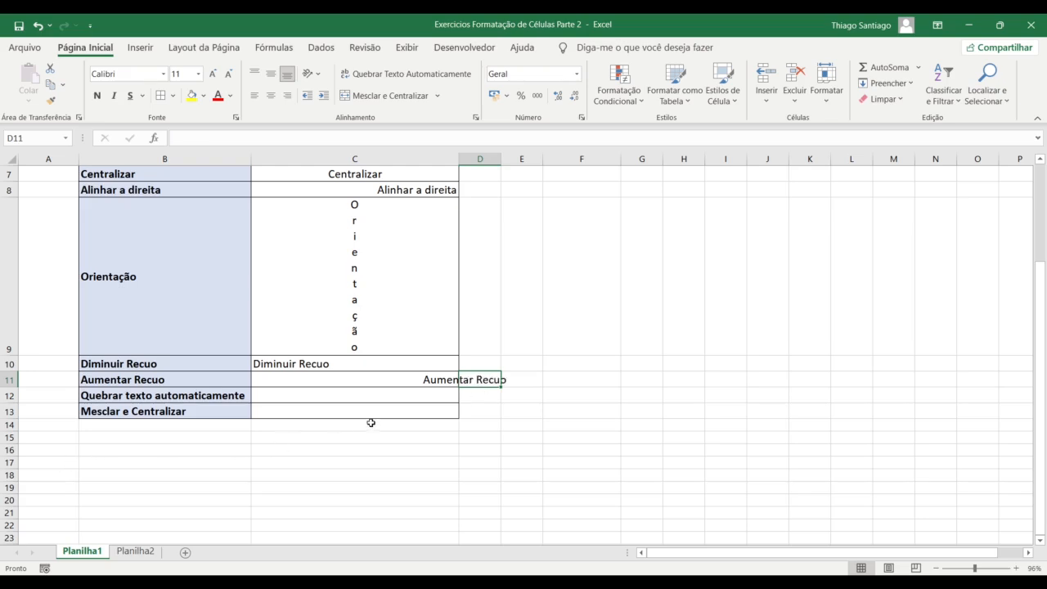
click(367, 381)
click(308, 100)
click(309, 100)
click(308, 100)
click(309, 100)
click(309, 100)
click(308, 100)
click(308, 100)
click(309, 100)
click(323, 99)
Copy the 'Quebrar texto automaticamente' label from B12 and paste it into C12
click(363, 396)
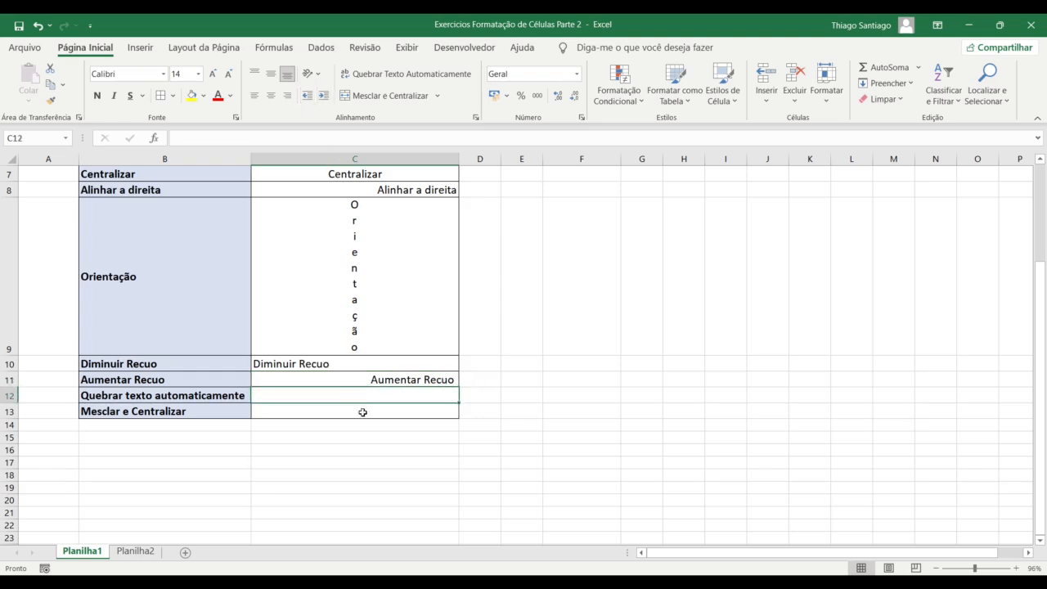
click(181, 397)
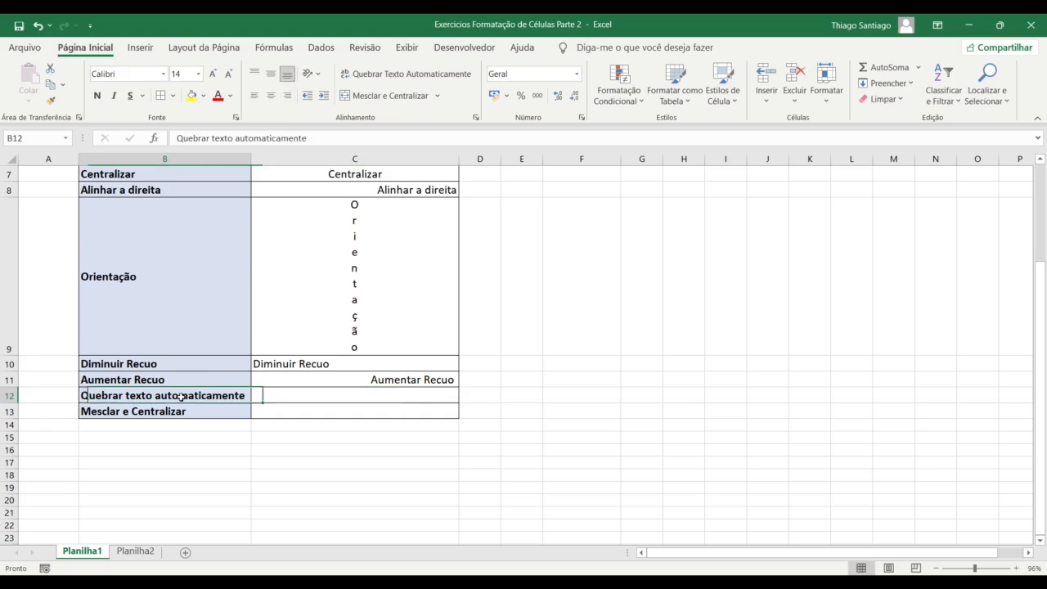
drag(311, 138, 133, 144)
key(ctrl+c)
click(356, 398)
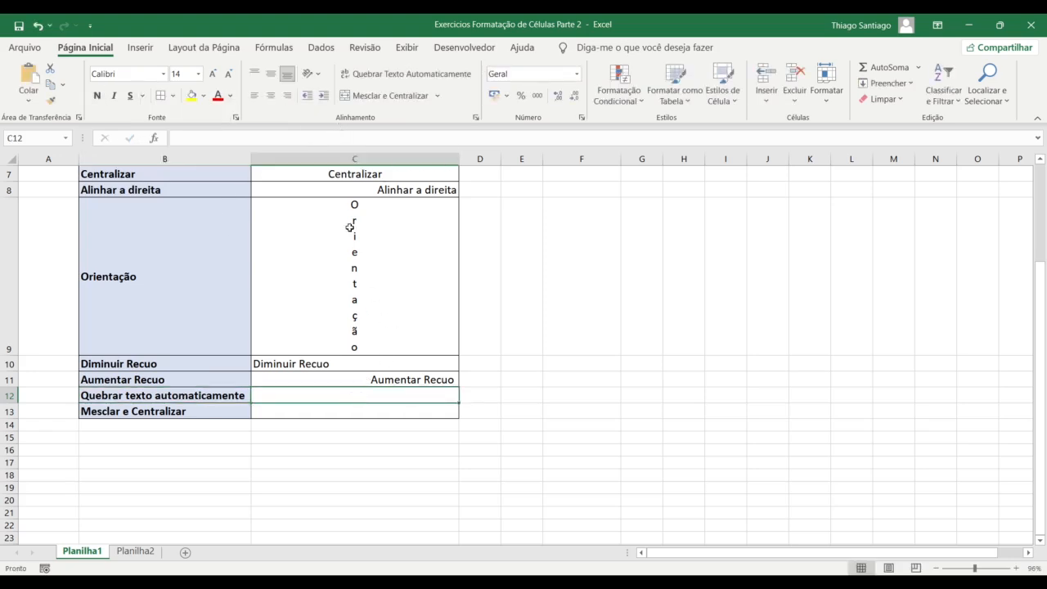
click(287, 138)
key(ctrl+v)
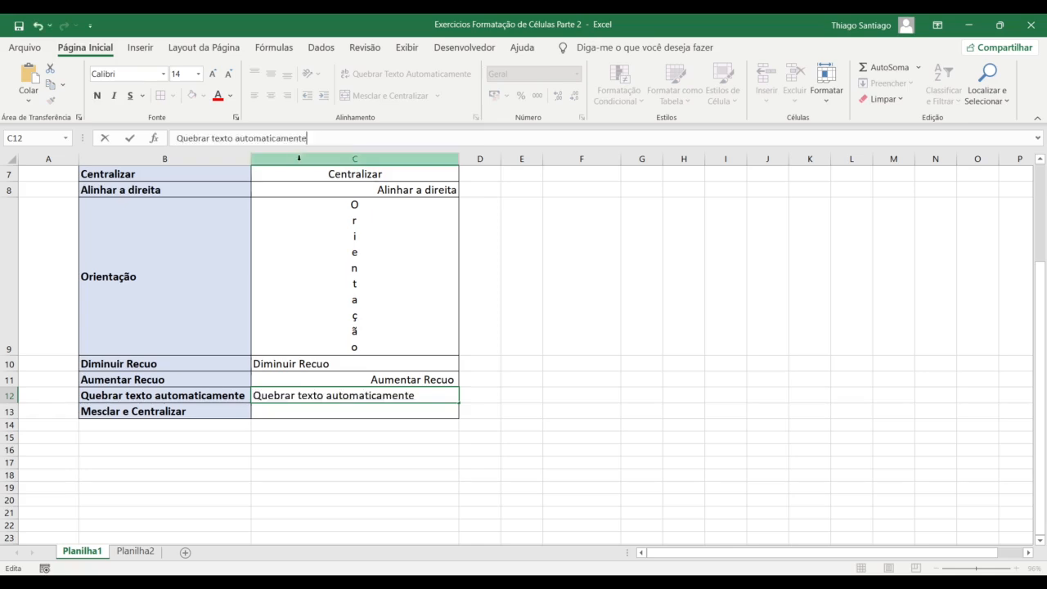
key(Return)
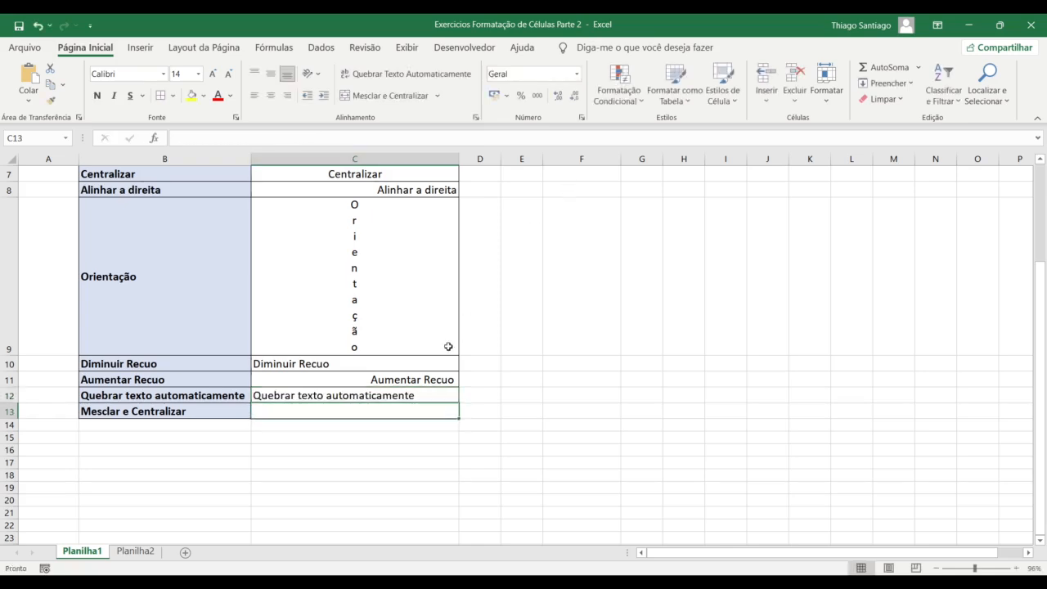
click(391, 394)
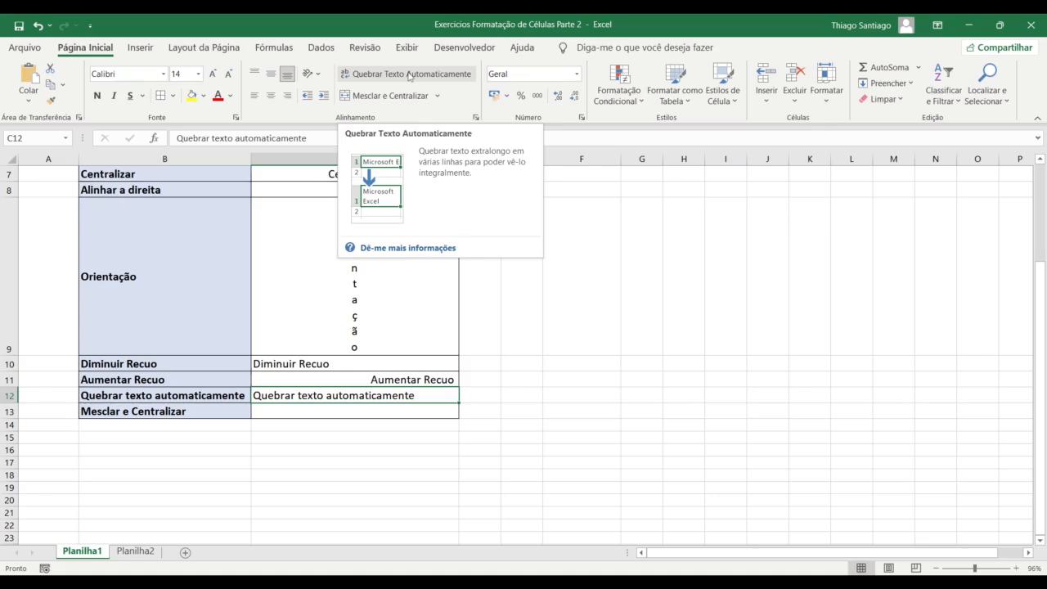
Paste the phrase repeatedly in C12's formula bar so it becomes one long line
click(347, 133)
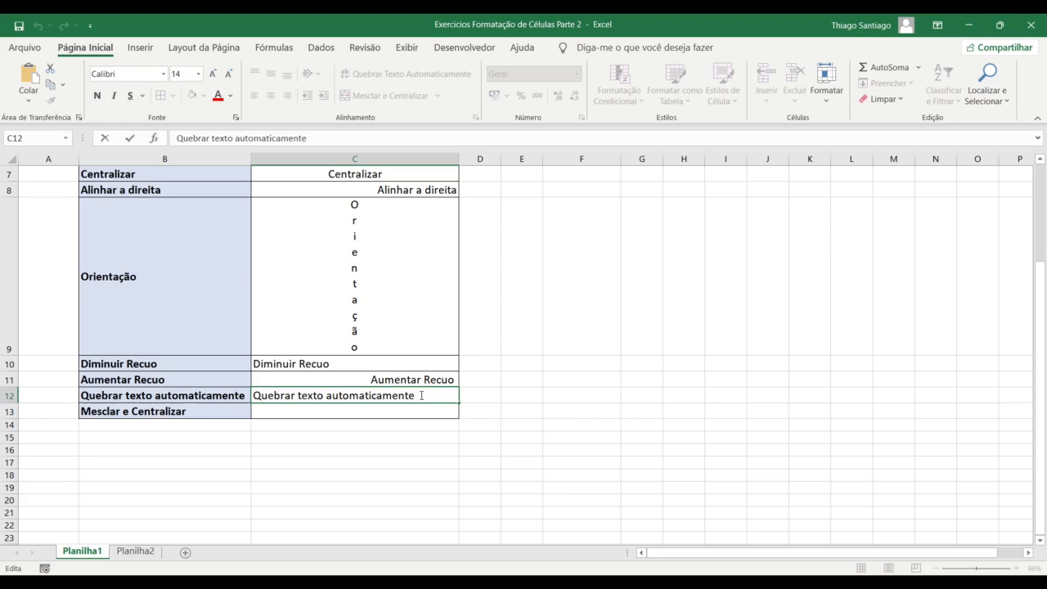
drag(421, 395, 242, 387)
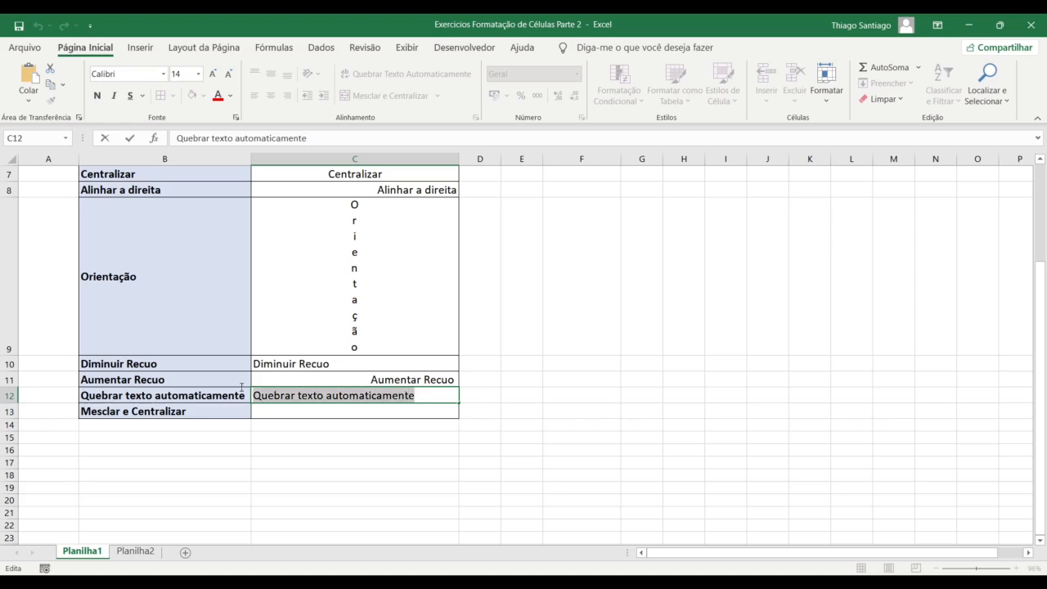
click(327, 140)
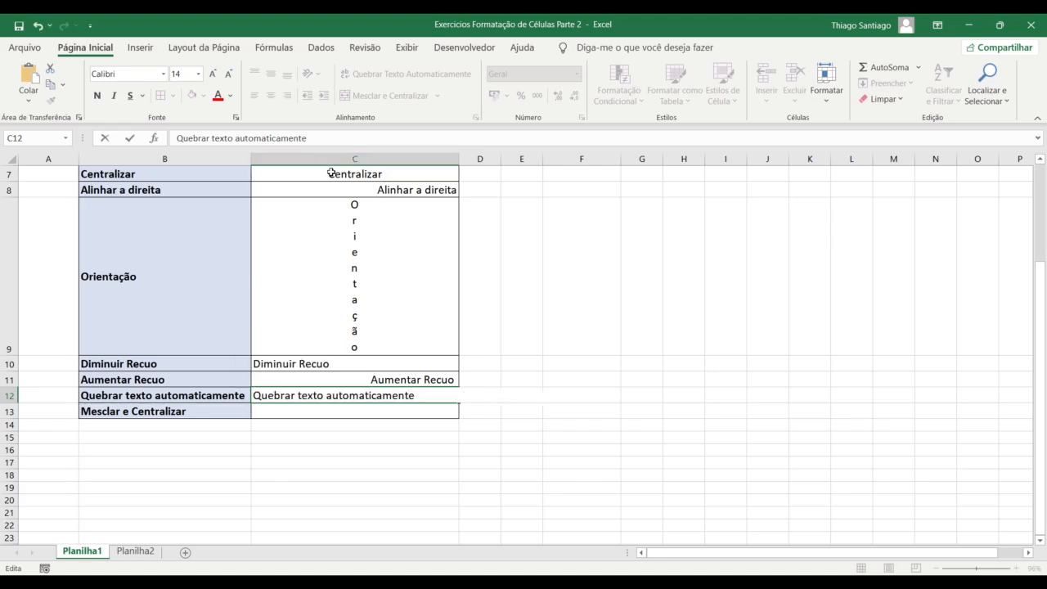
key(ctrl+v)
drag(473, 139, 109, 140)
key(ctrl+c)
click(485, 140)
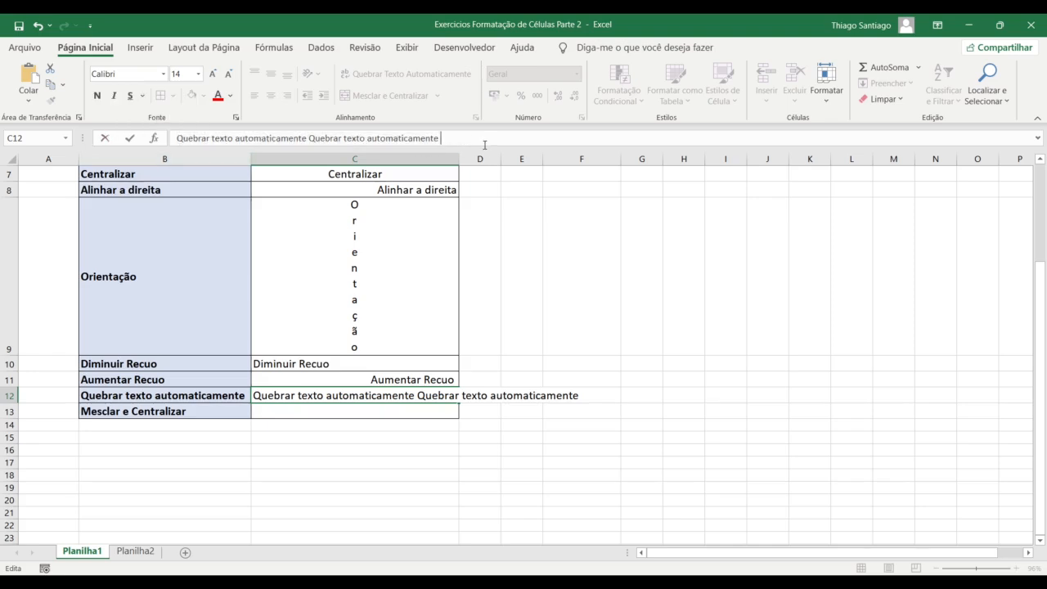
key(ctrl+v)
key(ctrl+v)
key(ctrl+v)
key(ctrl+v)
key(ctrl+v)
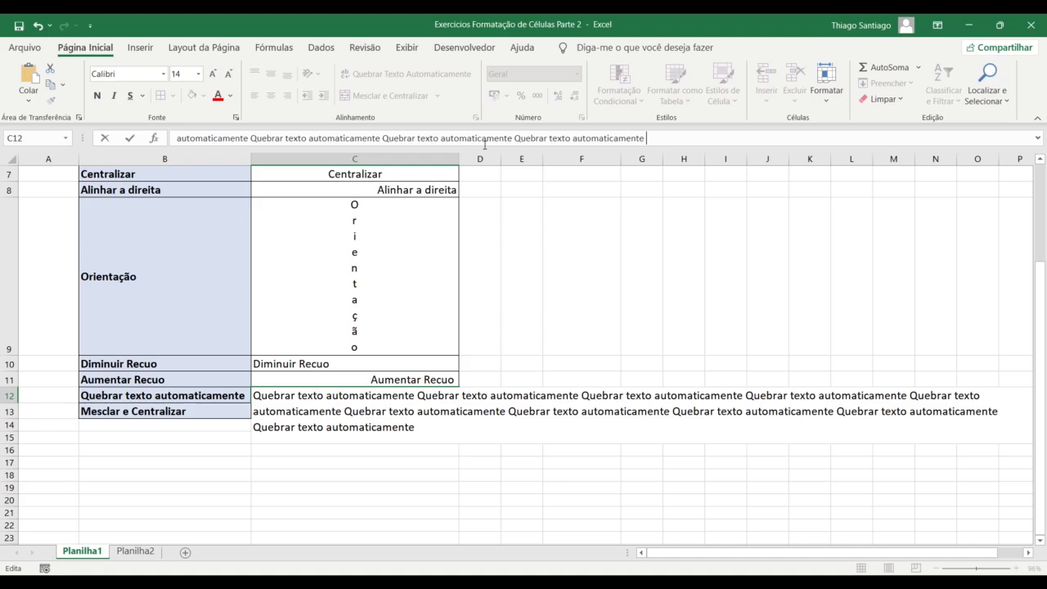
key(Return)
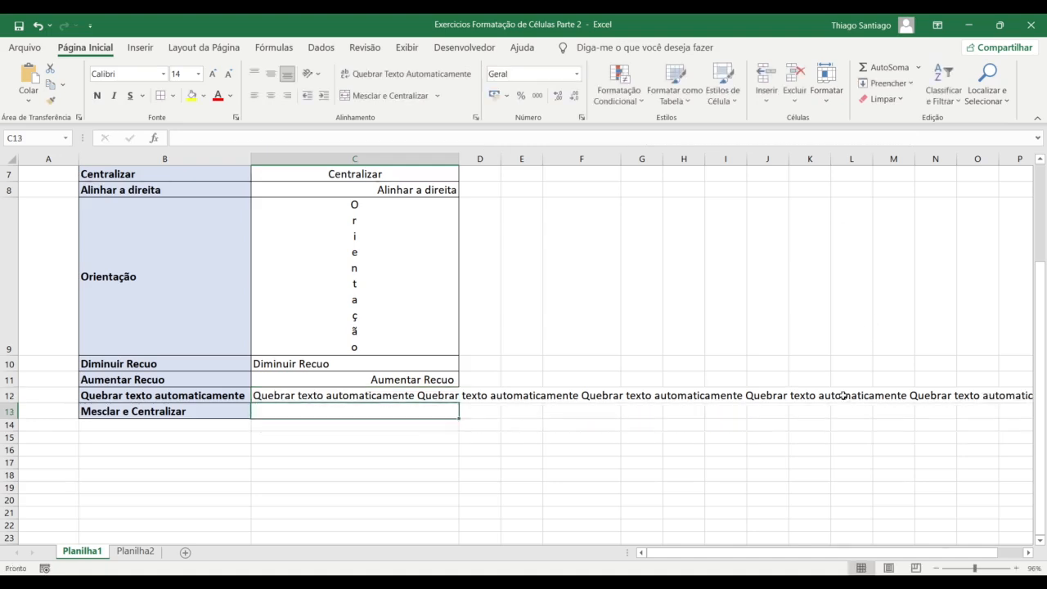
click(407, 392)
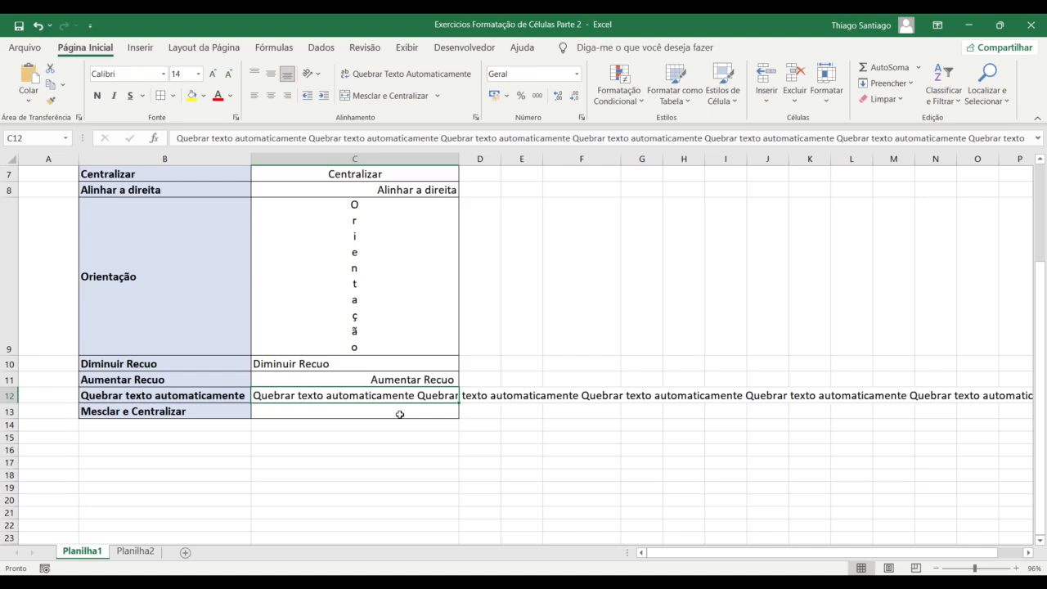
Show that the row 12 cells under C12's spilled text are empty, and view C12's contents
click(482, 396)
click(581, 396)
click(728, 396)
click(893, 396)
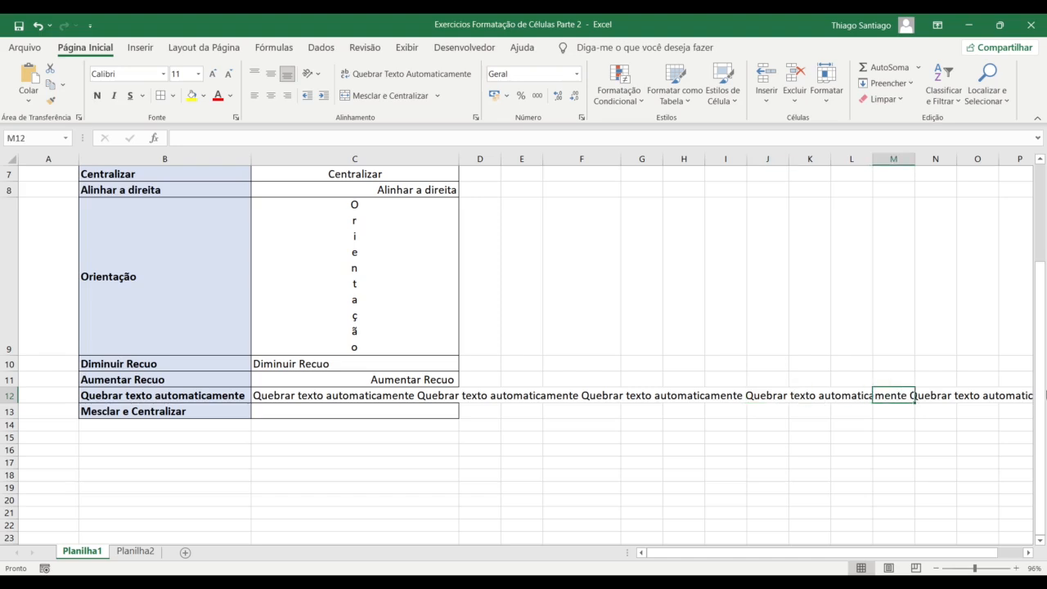
click(475, 400)
key(Left)
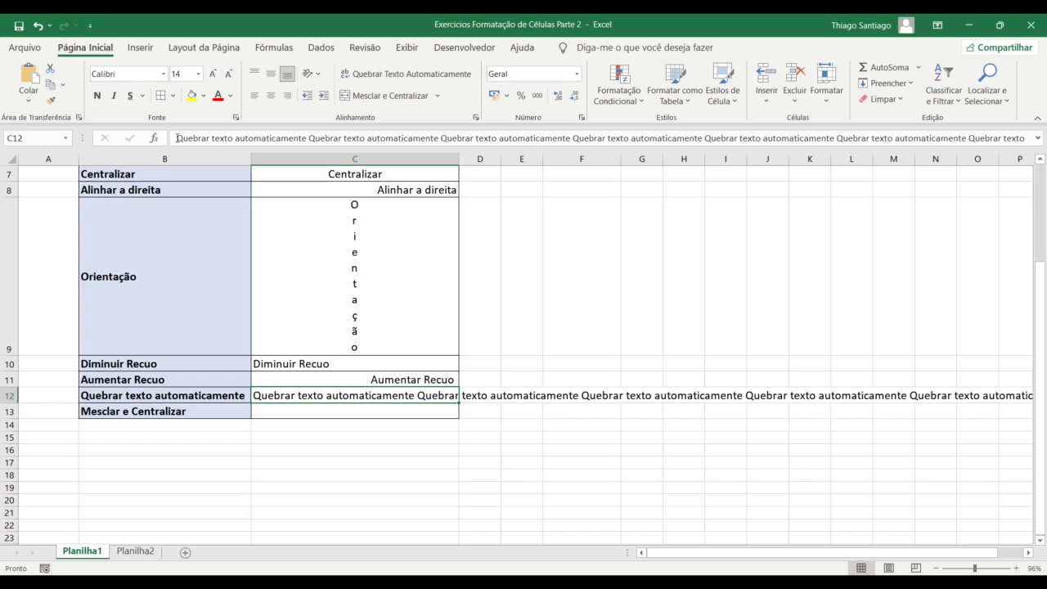
double_click(360, 395)
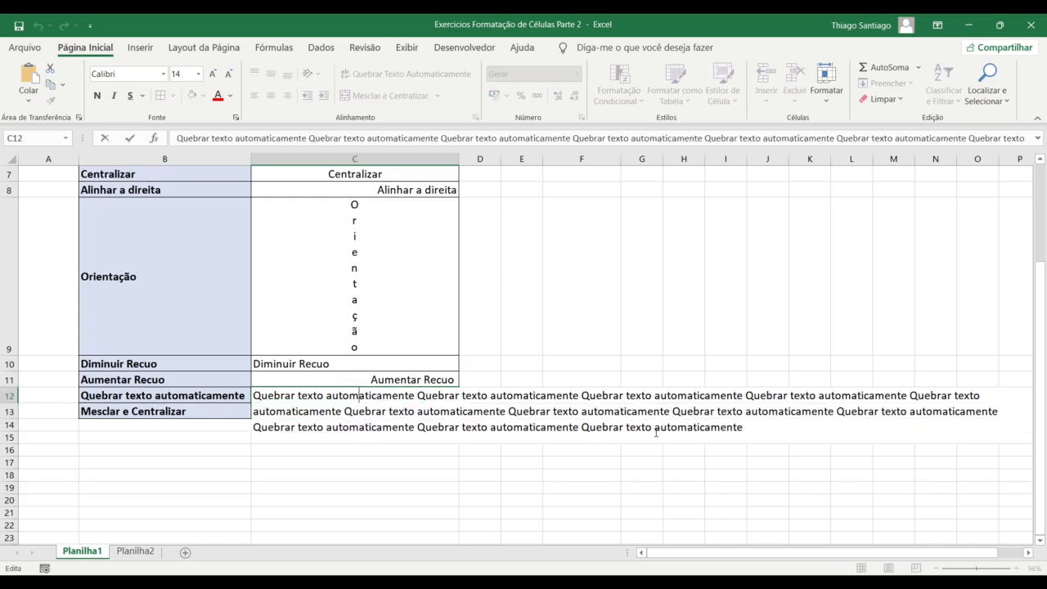
key(Return)
Enter a sample first name in D12 so C12's text is cut off at column C
key(Right)
key(Up)
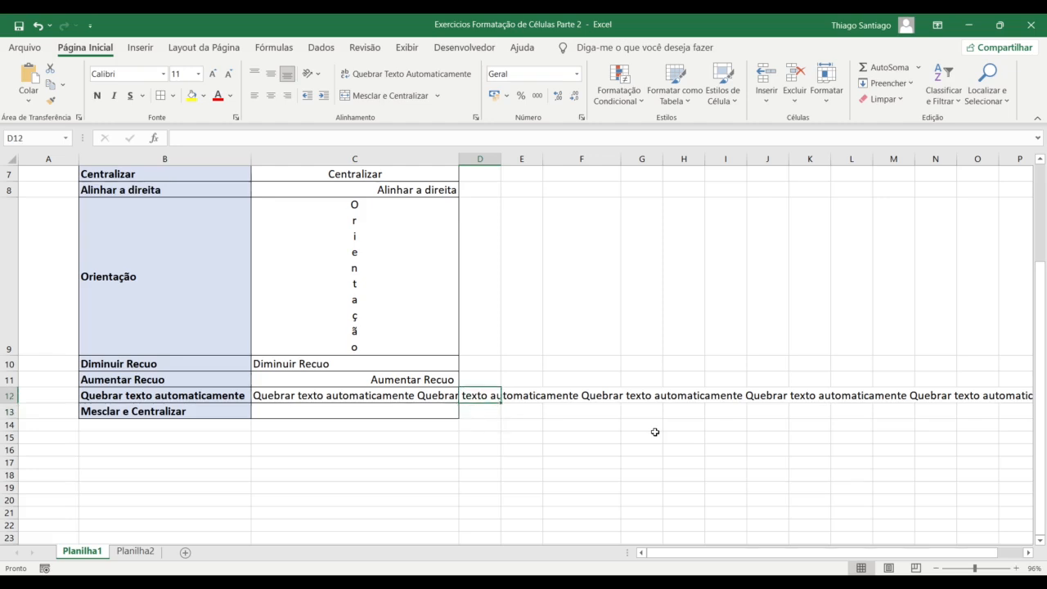
text(thiago)
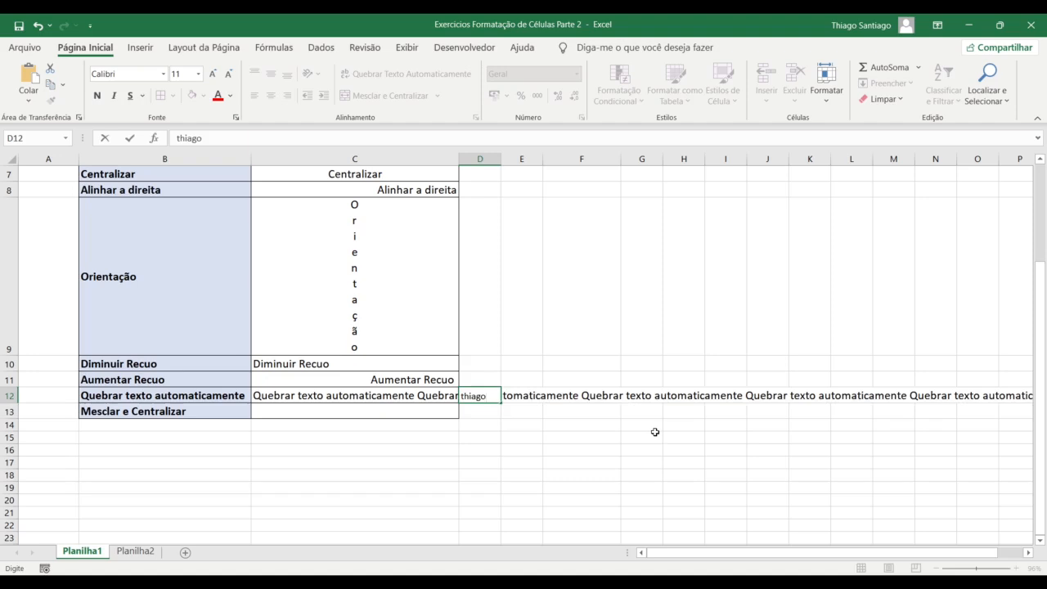
key(Return)
key(Up)
key(Left)
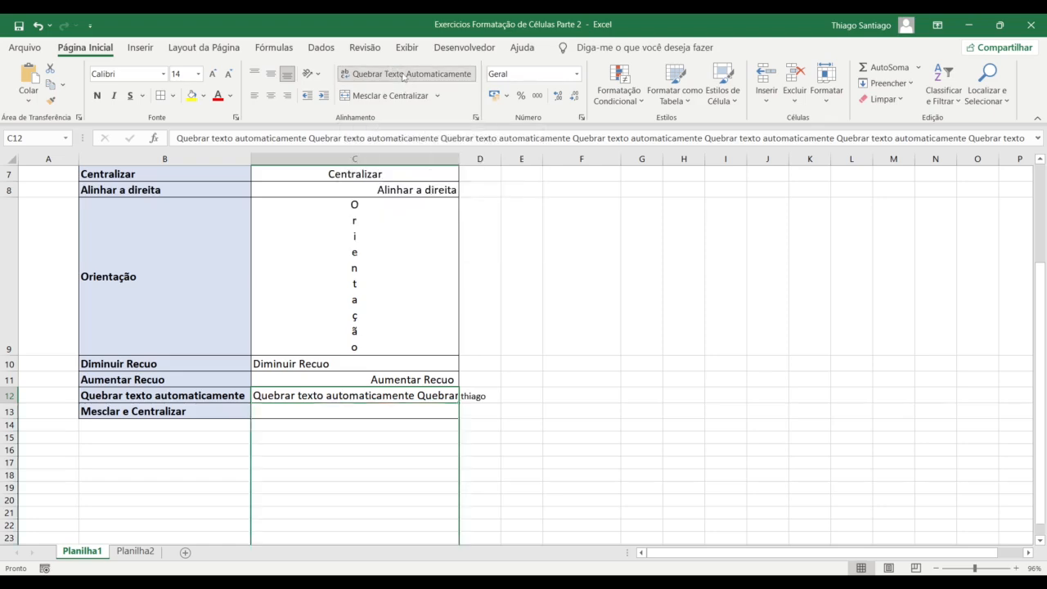
Turn on Quebrar Texto Automaticamente for C12, widen column C, and autofit row 12's height
click(403, 77)
scroll(368, 409, down, 2)
scroll(367, 390, up, 2)
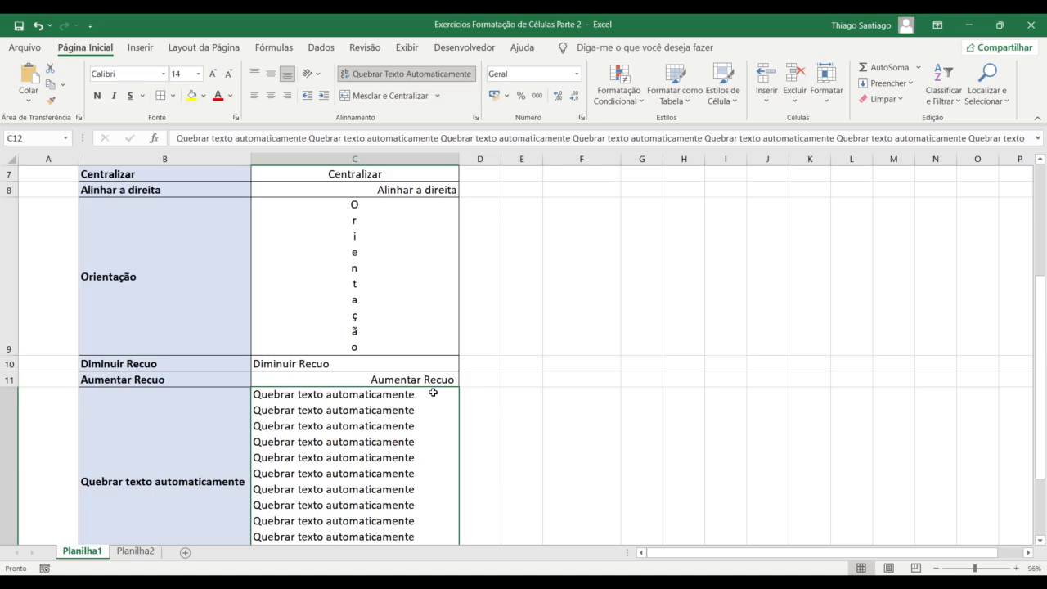
drag(459, 159, 615, 166)
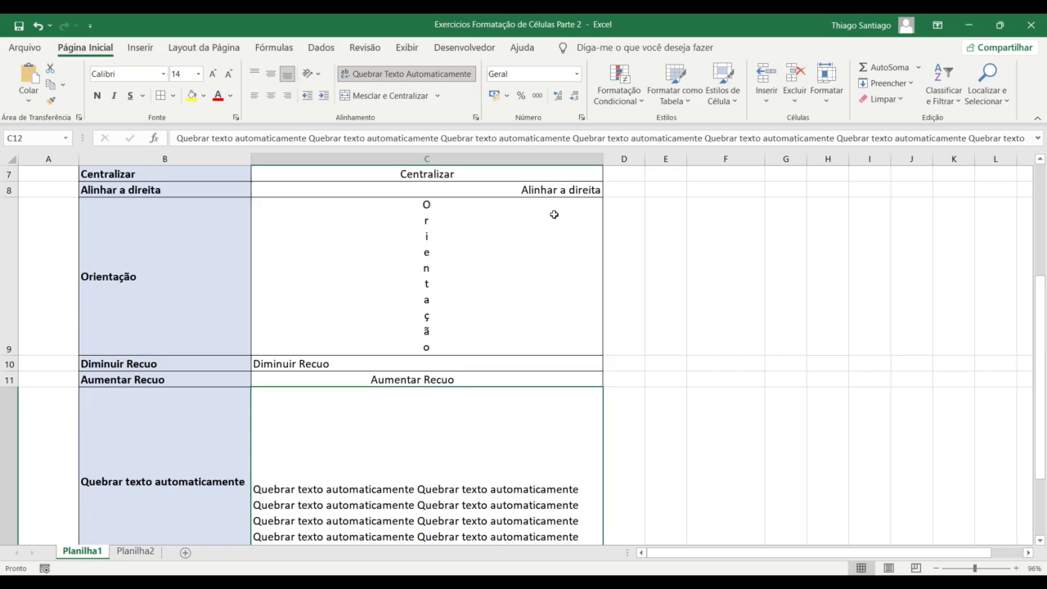
scroll(554, 215, down, 1)
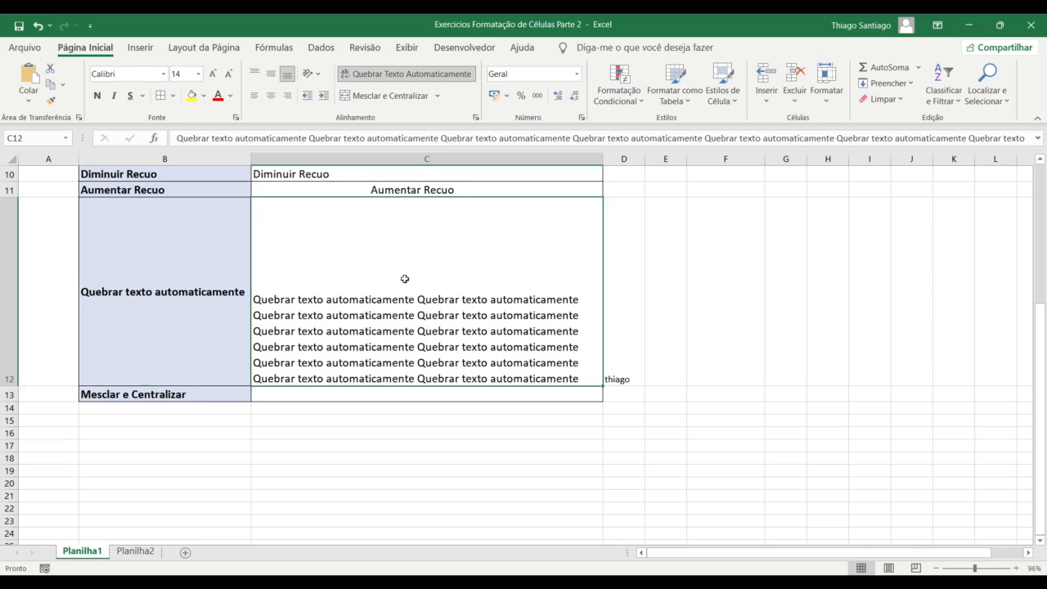
double_click(6, 390)
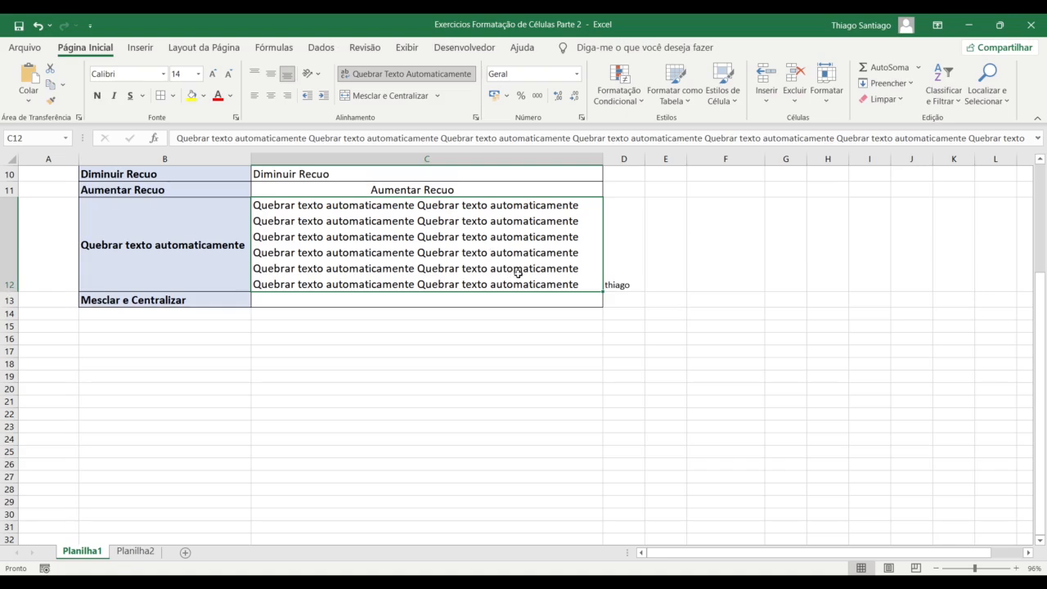
drag(603, 164, 785, 168)
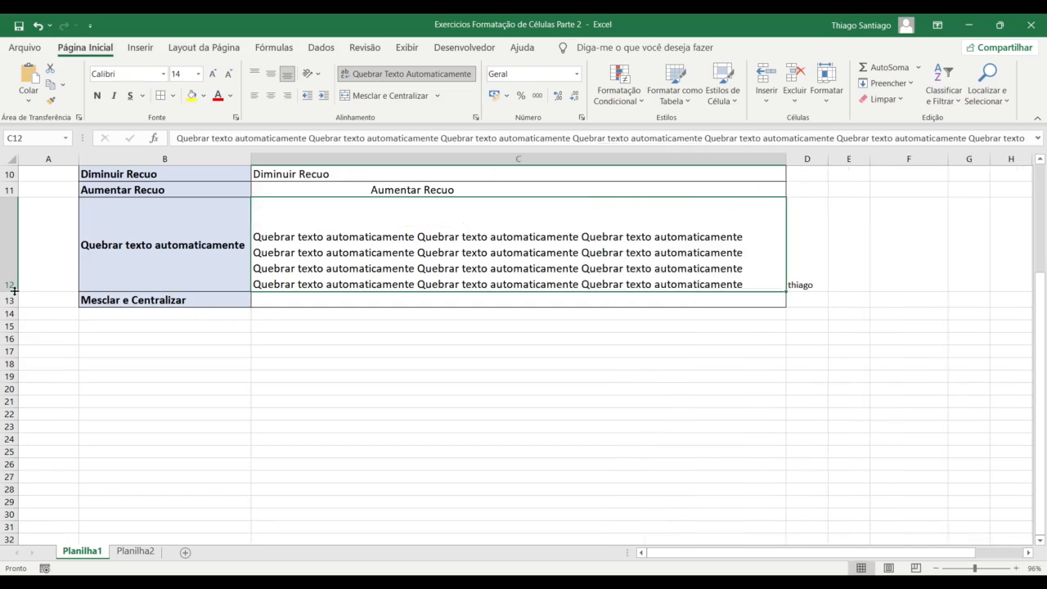
drag(787, 160, 608, 172)
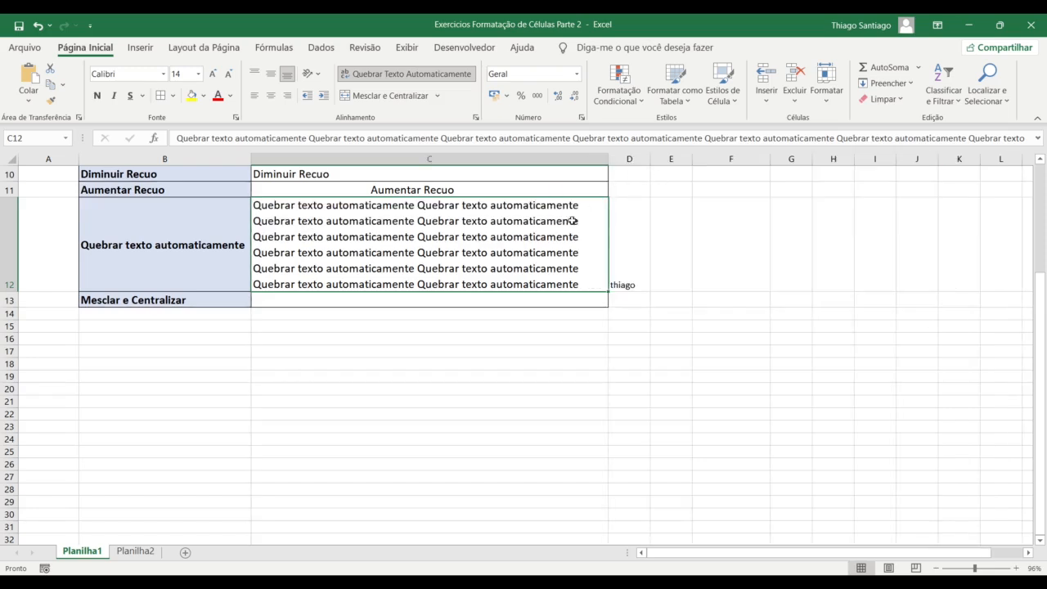
click(483, 300)
click(474, 273)
click(308, 302)
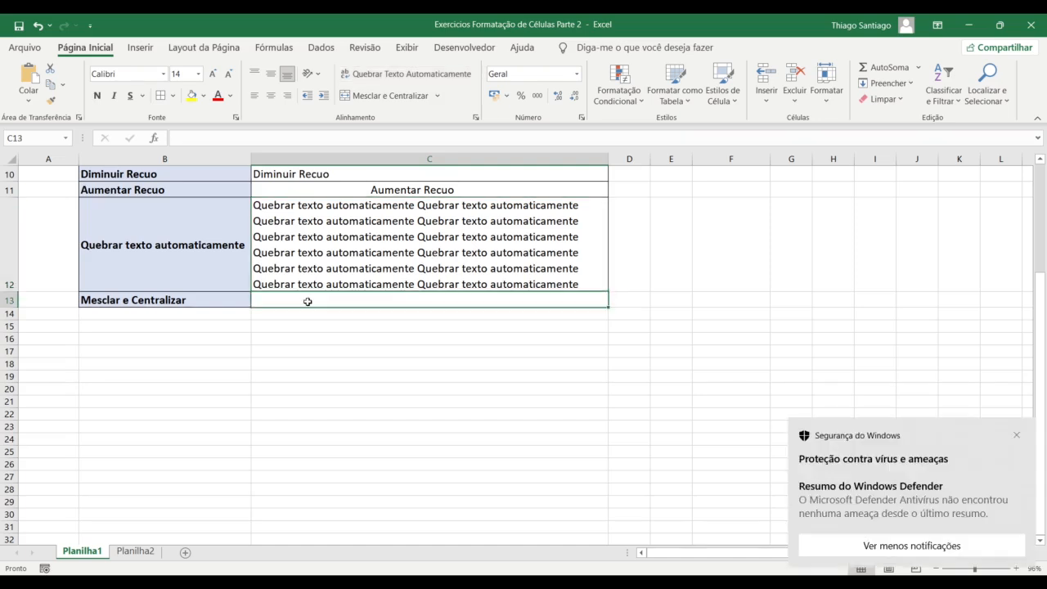
click(367, 363)
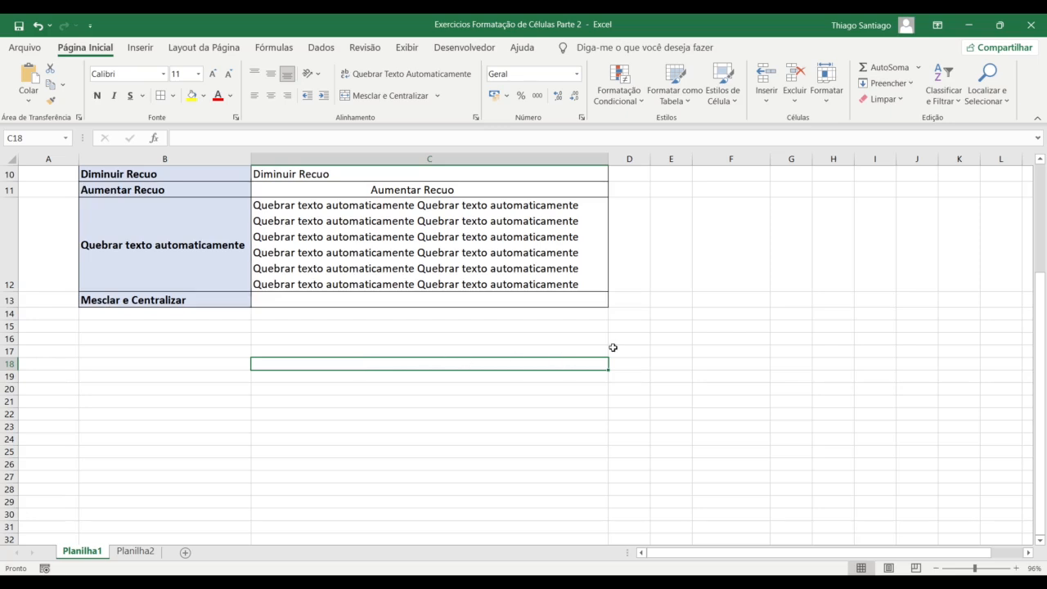
key(Right)
key(Right)
key(Right)
key(Right)
key(Right)
key(Right)
key(Right)
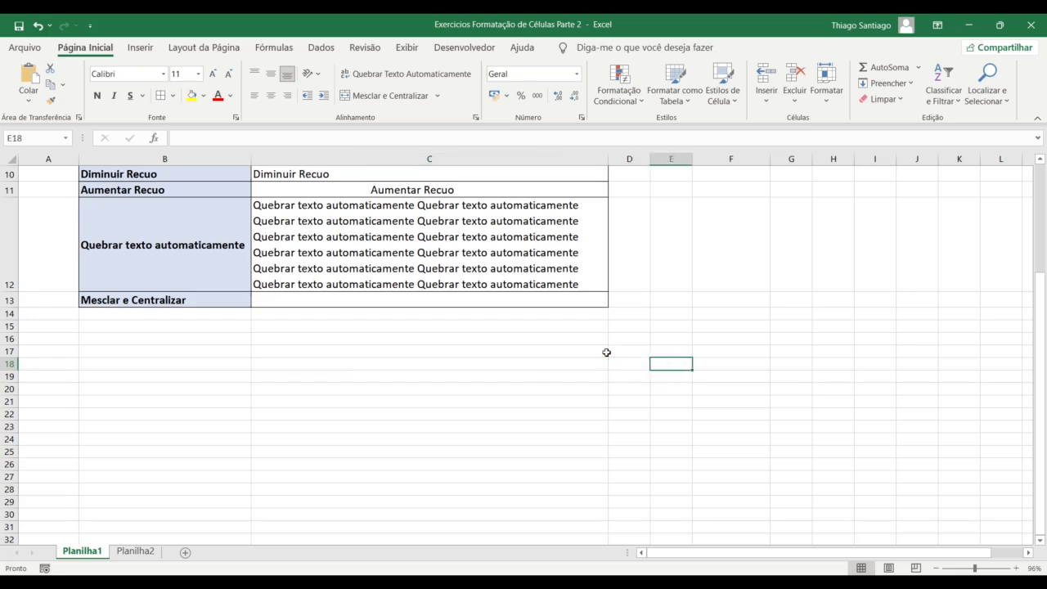
key(Left)
key(Left)
key(Left)
key(Left)
key(Left)
key(Left)
key(Left)
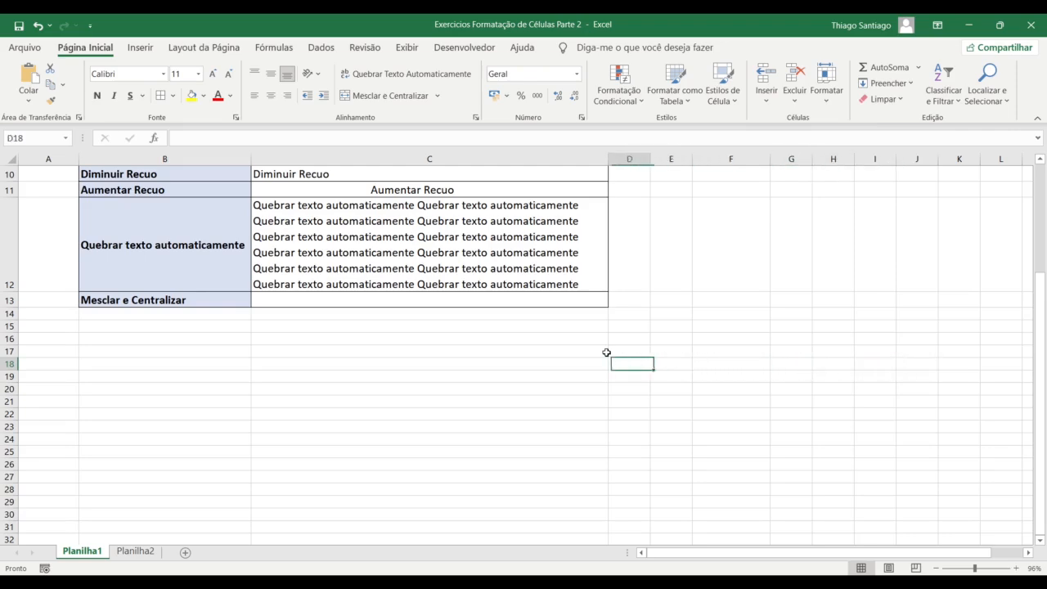
scroll(486, 374, up, 2)
scroll(486, 375, down, 3)
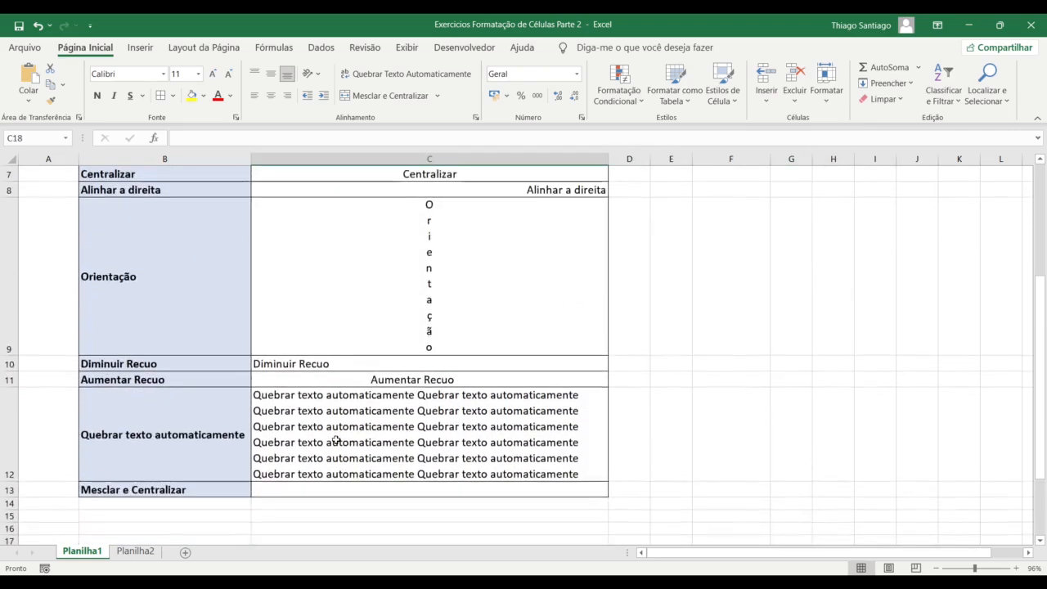
scroll(328, 407, up, 1)
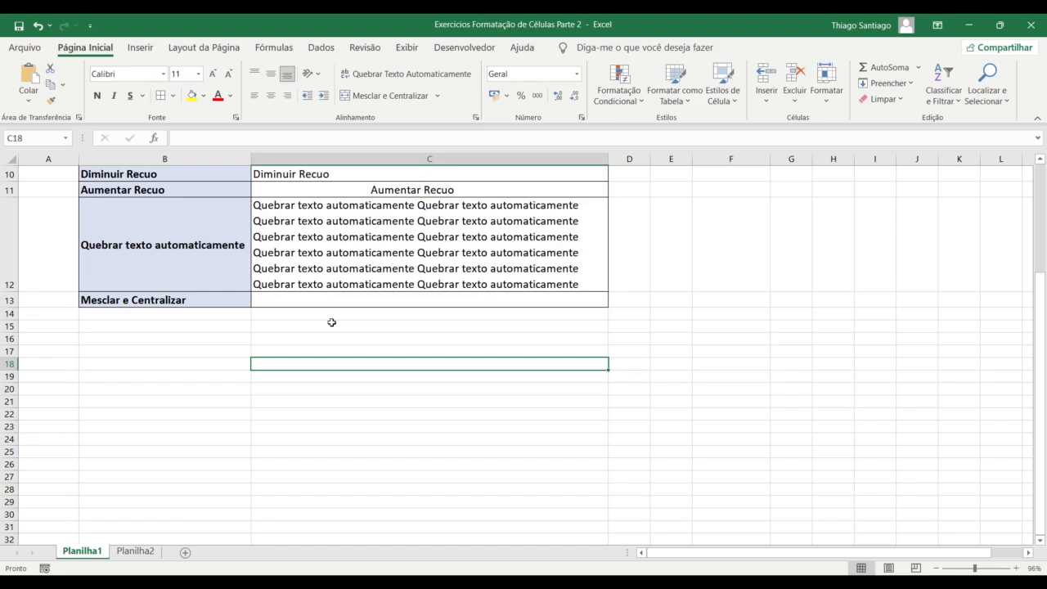
click(324, 386)
click(356, 337)
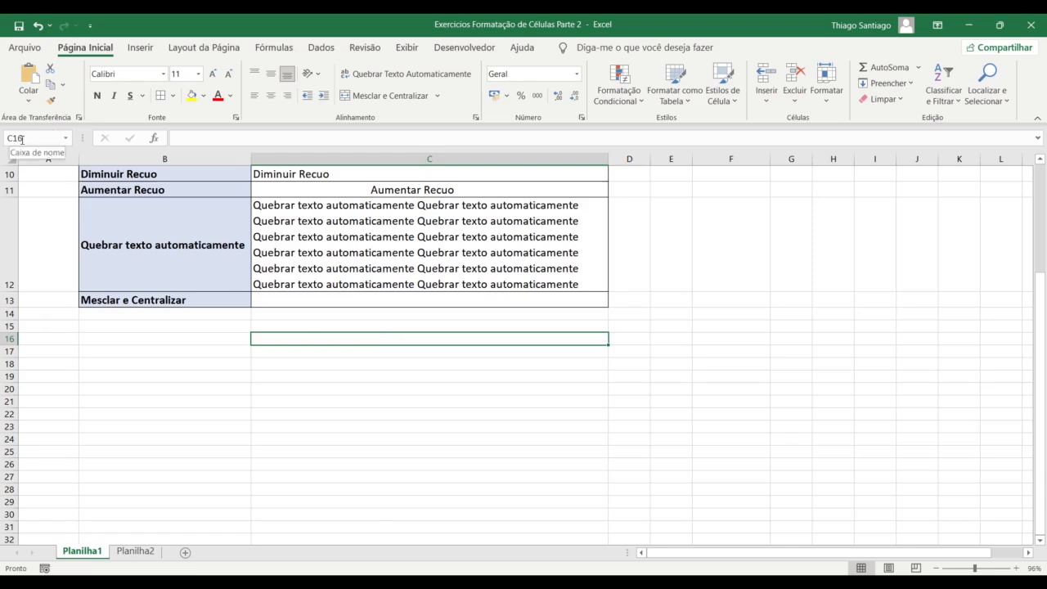
Select scratch cells C16:C21 and merge them with Mesclar e Centralizar
click(338, 352)
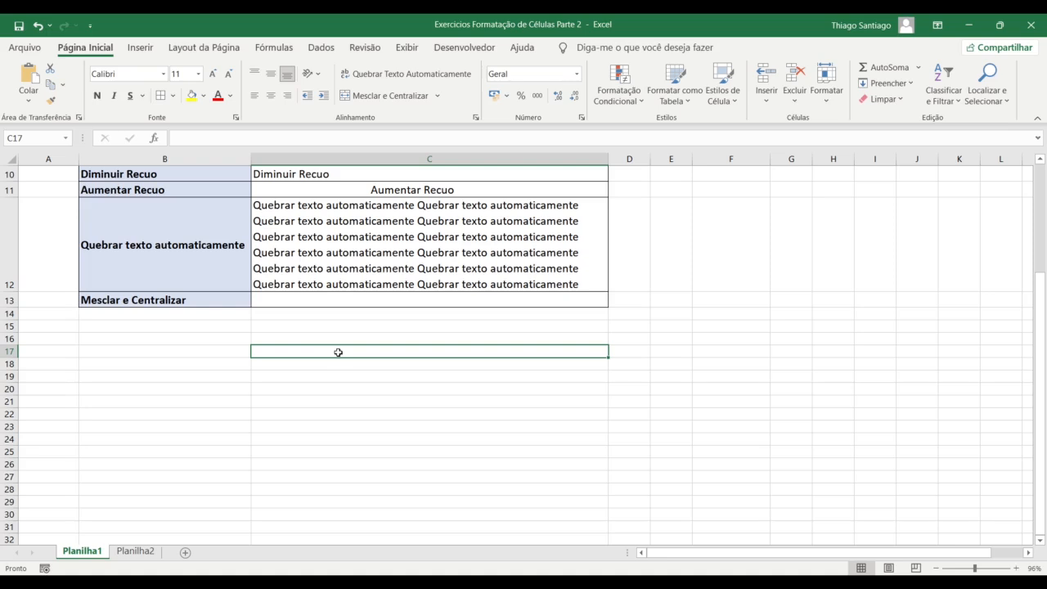
click(341, 367)
click(341, 376)
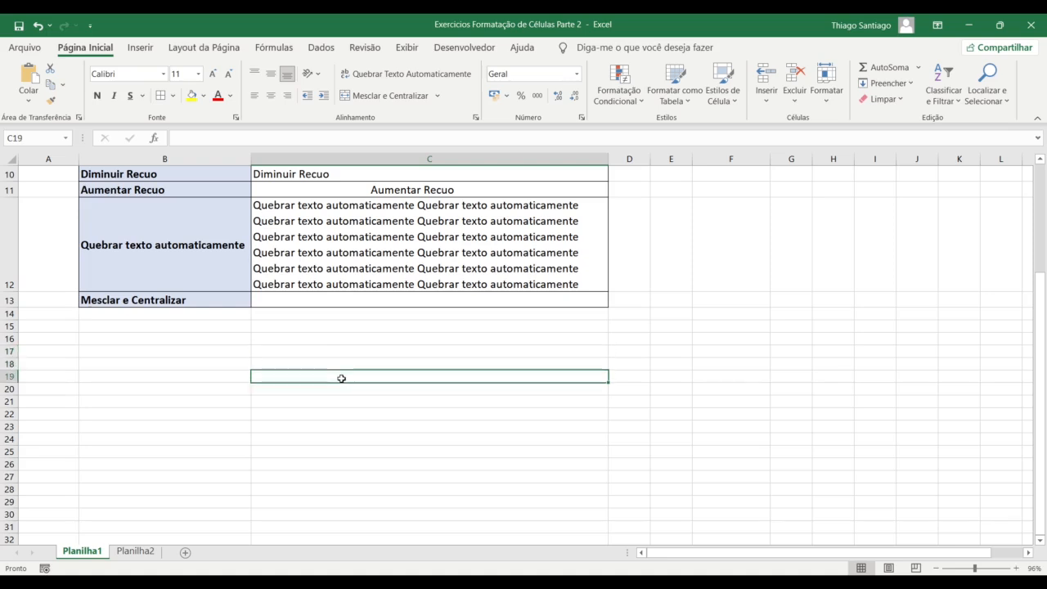
click(365, 339)
drag(366, 338, 367, 388)
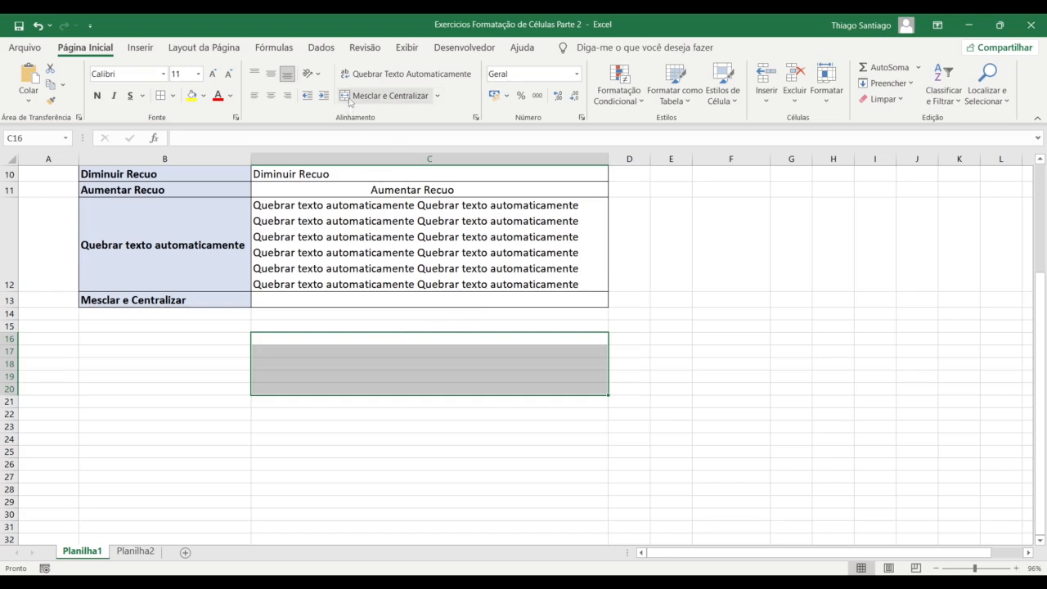
drag(402, 339, 402, 407)
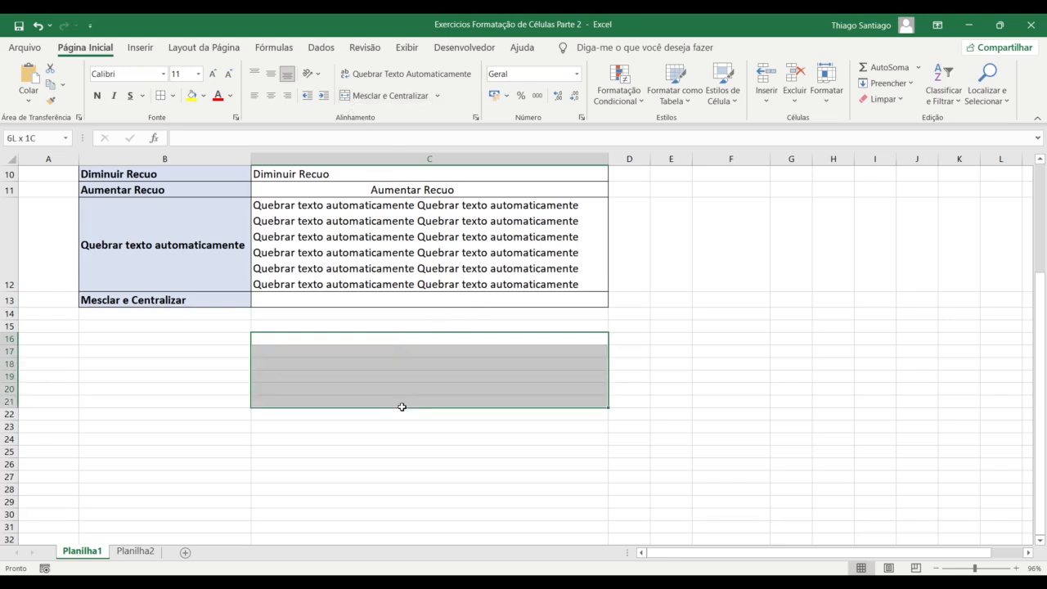
click(384, 96)
Compare the merged cell with B16:B21, then undo the merge with Ctrl+Z
click(530, 491)
click(526, 367)
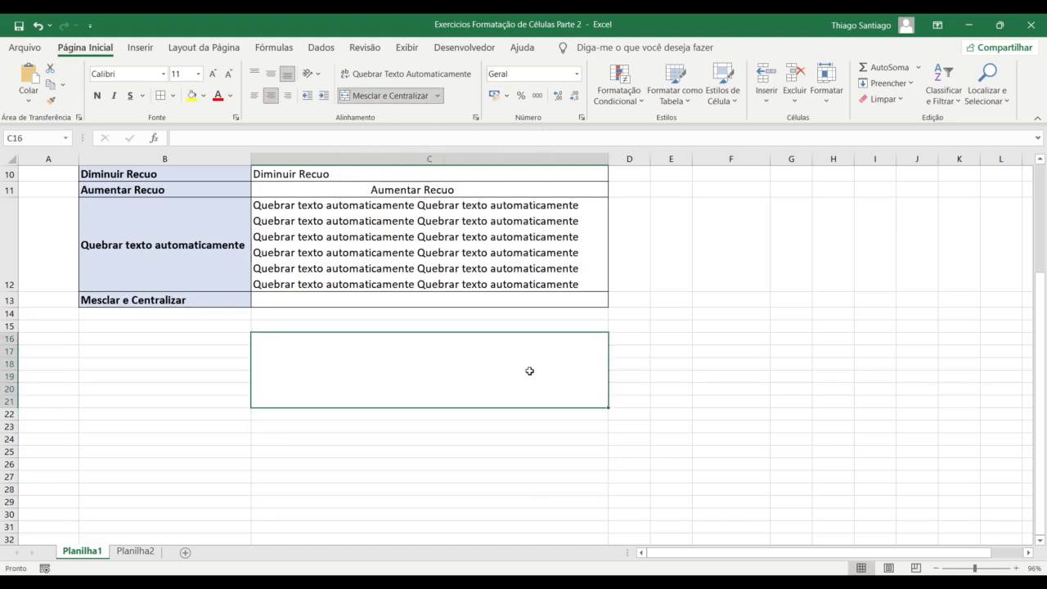
click(401, 424)
click(334, 366)
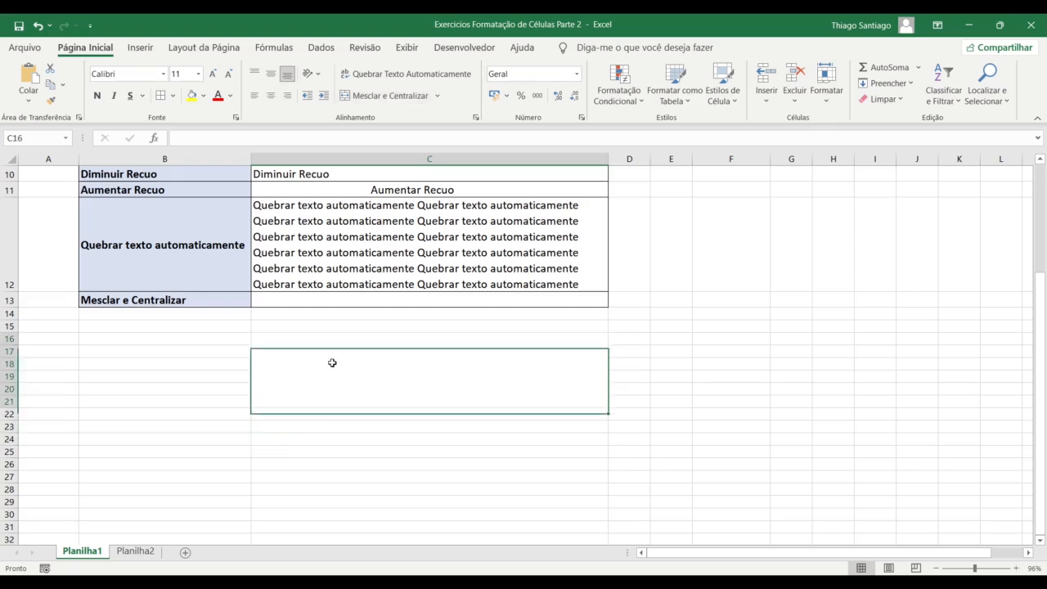
click(194, 344)
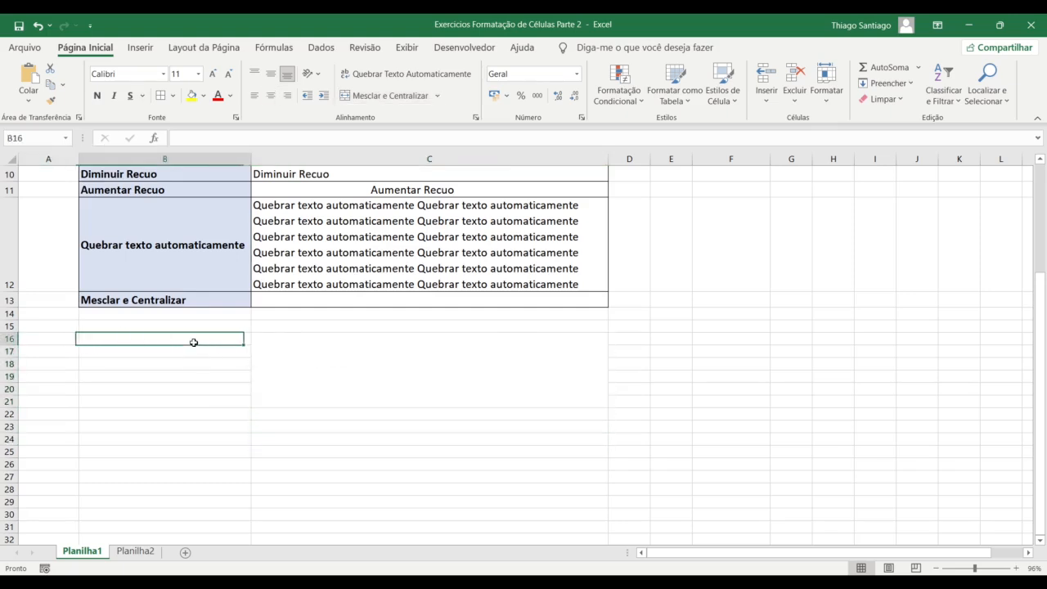
key(Right)
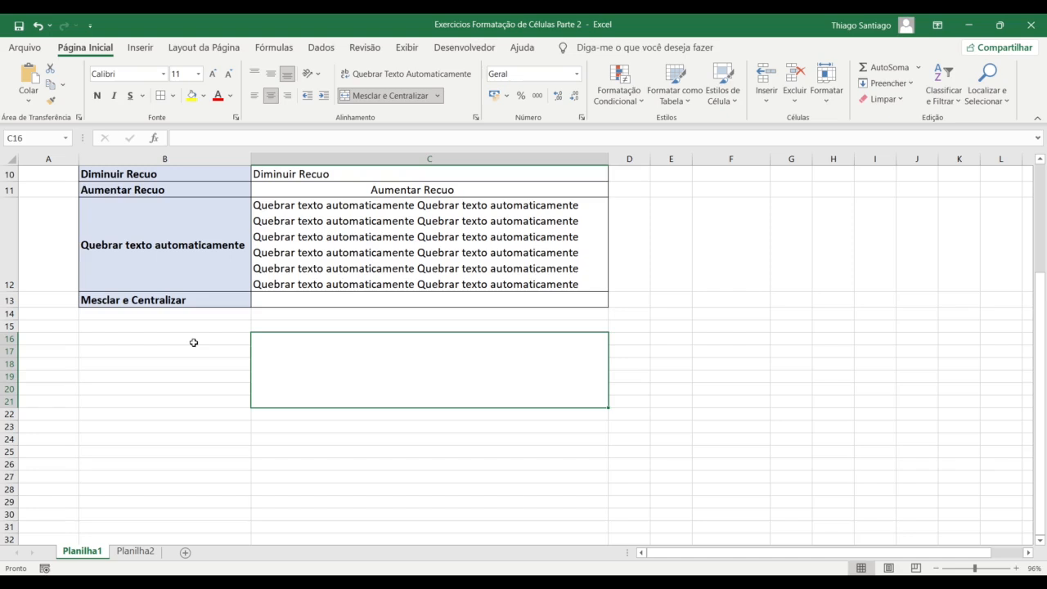
drag(193, 339, 192, 403)
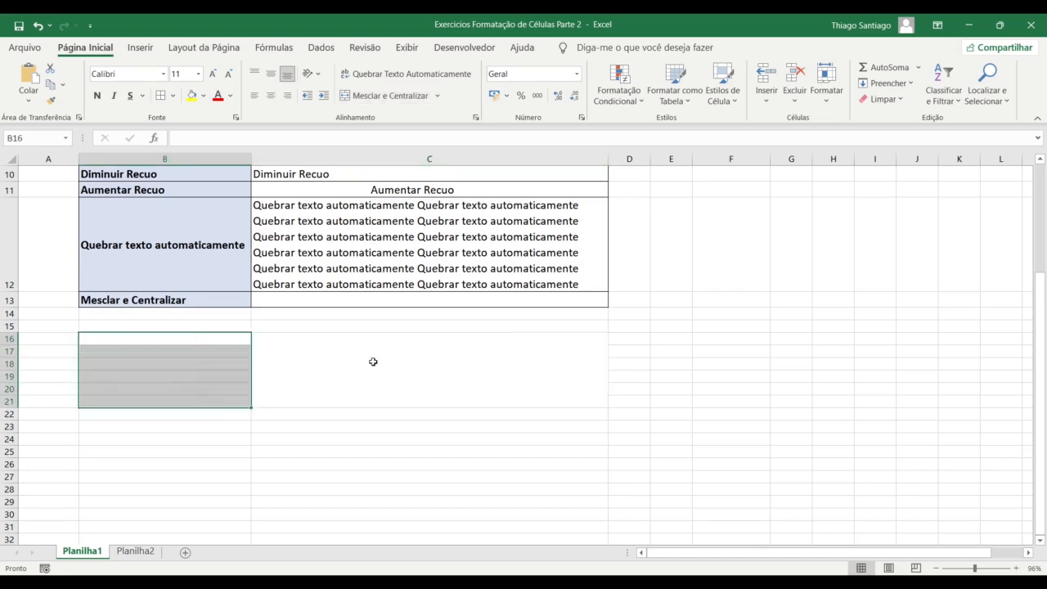
click(378, 365)
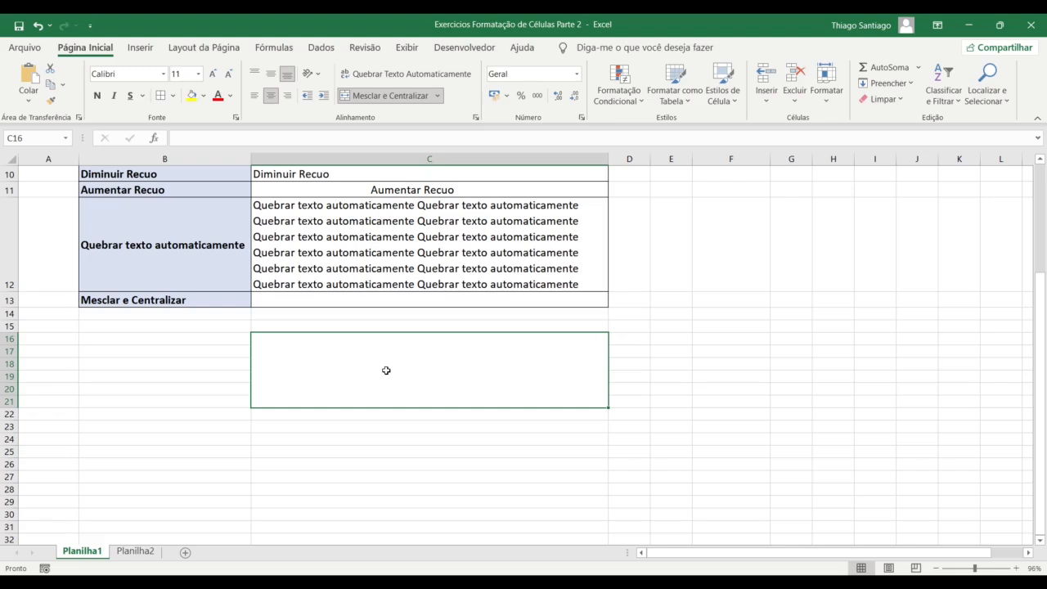
key(ctrl+z)
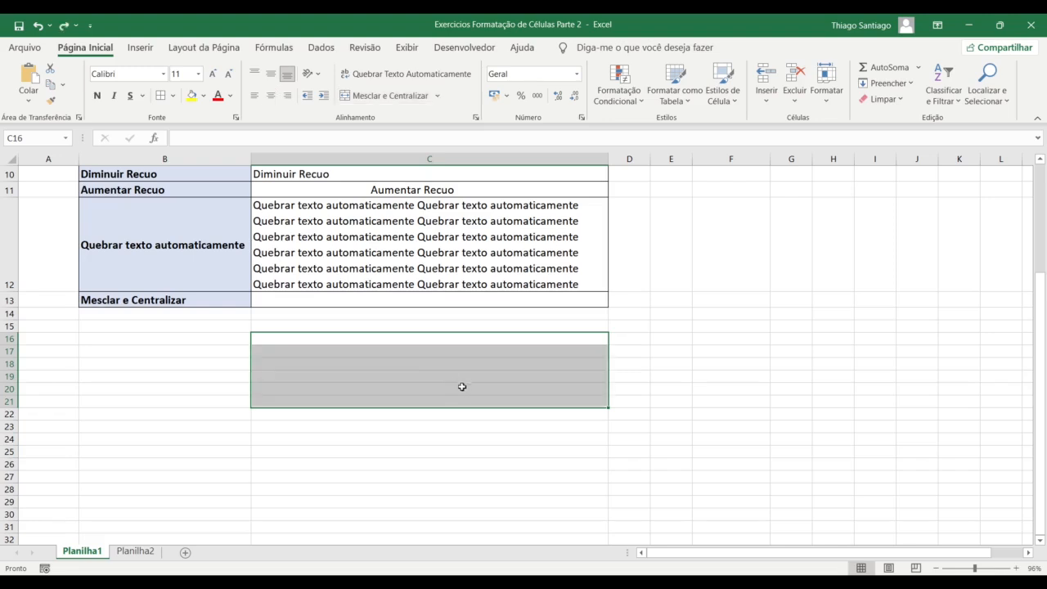
click(732, 324)
drag(720, 554, 799, 557)
Scroll to an empty area and type a sample first name into K26
click(1028, 553)
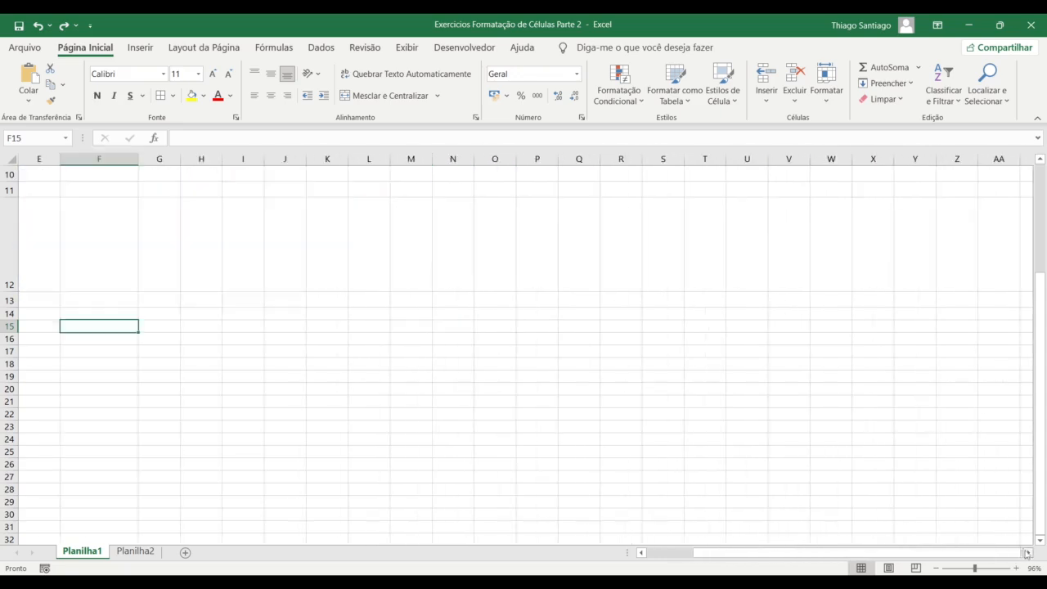
scroll(821, 514, down, 3)
click(269, 259)
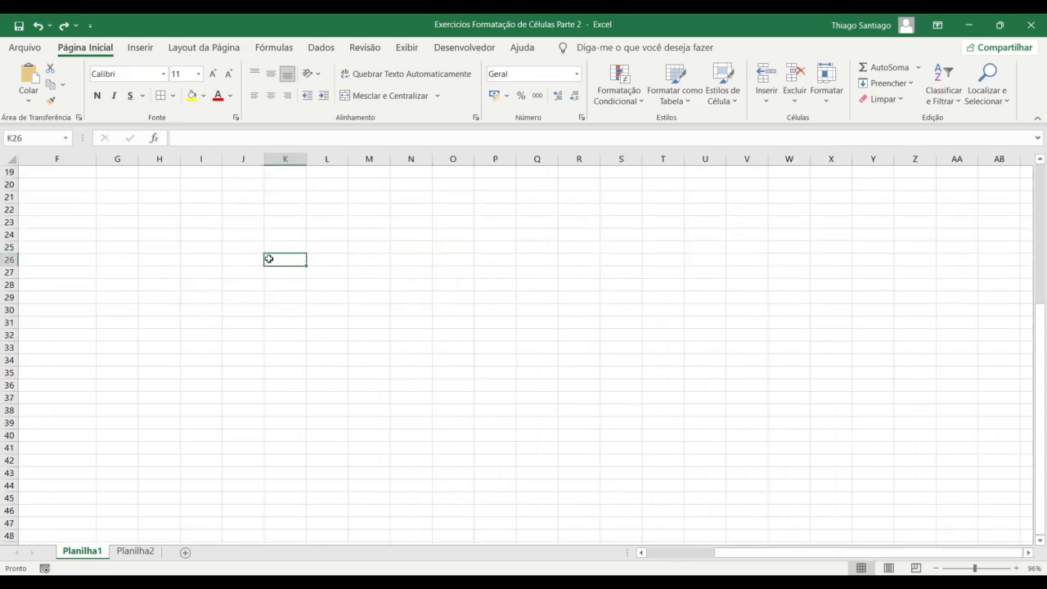
key(Return)
key(Up)
key(Right)
key(Left)
drag(269, 258, 322, 260)
Type the matching surname into L26 and select K26:L26
click(323, 259)
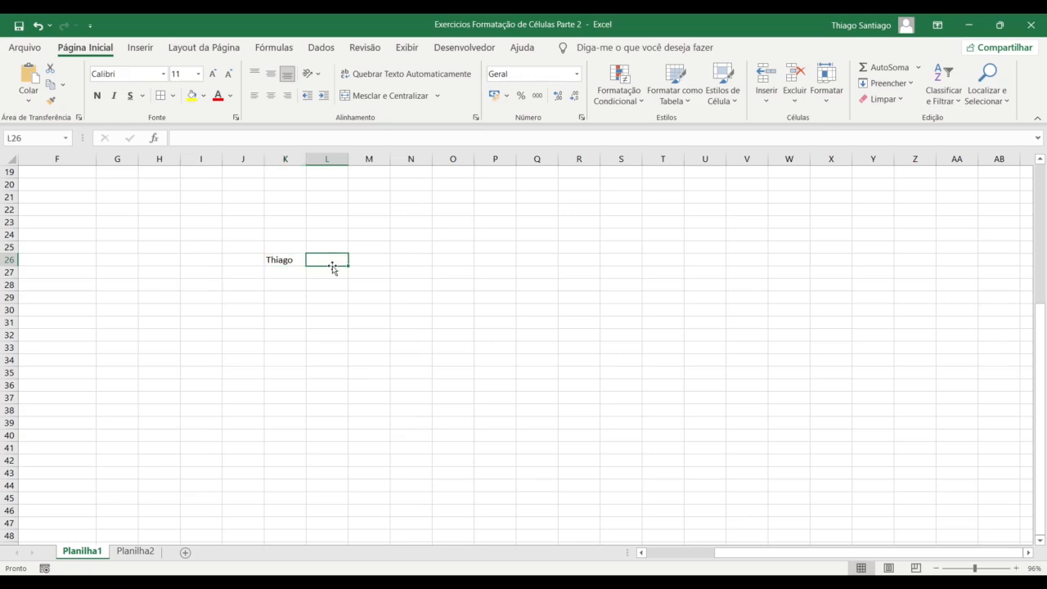
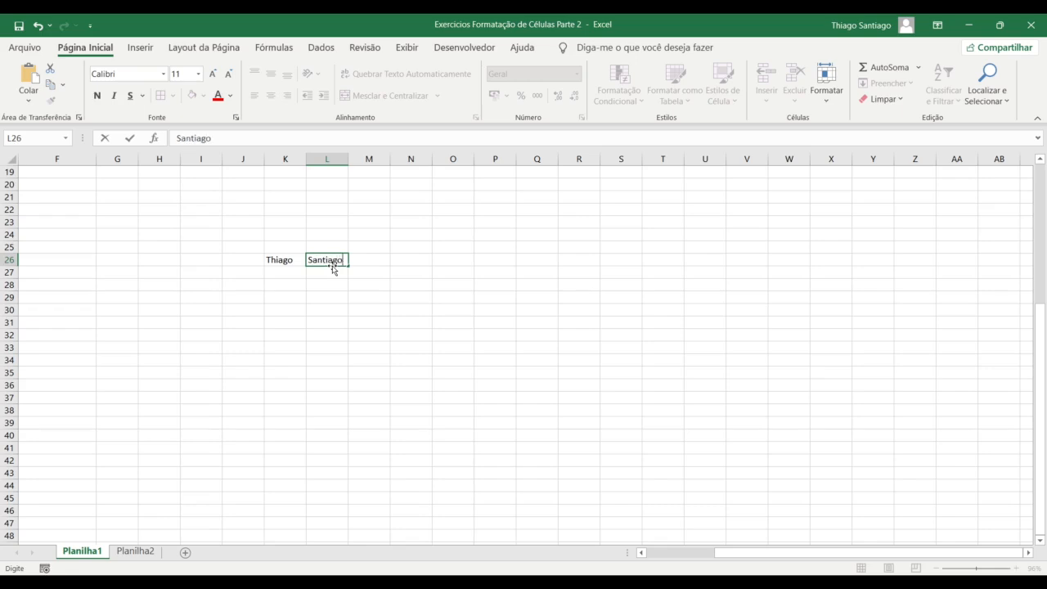
key(Return)
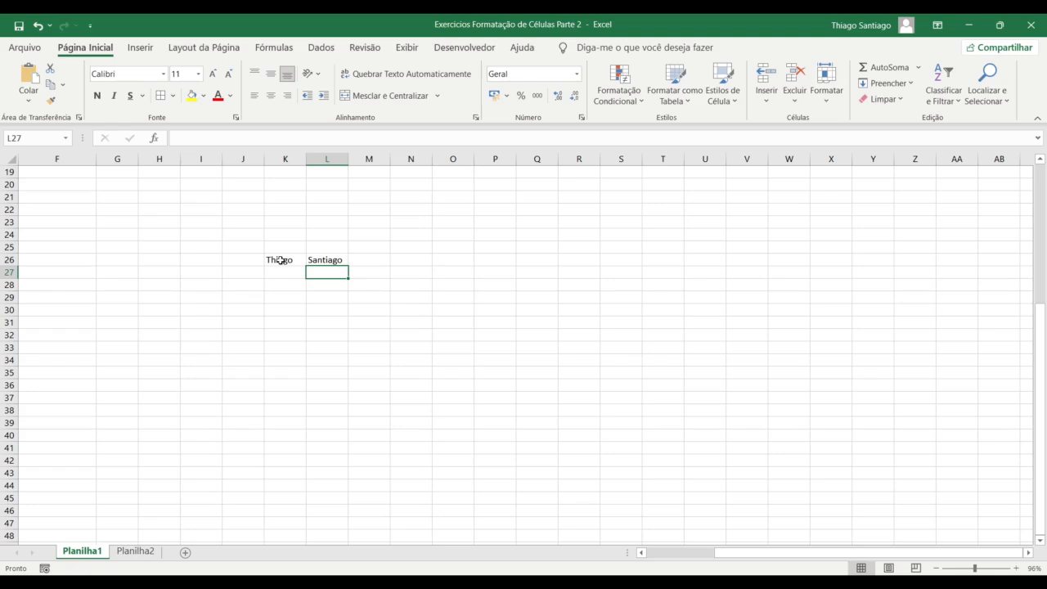
drag(281, 260, 326, 260)
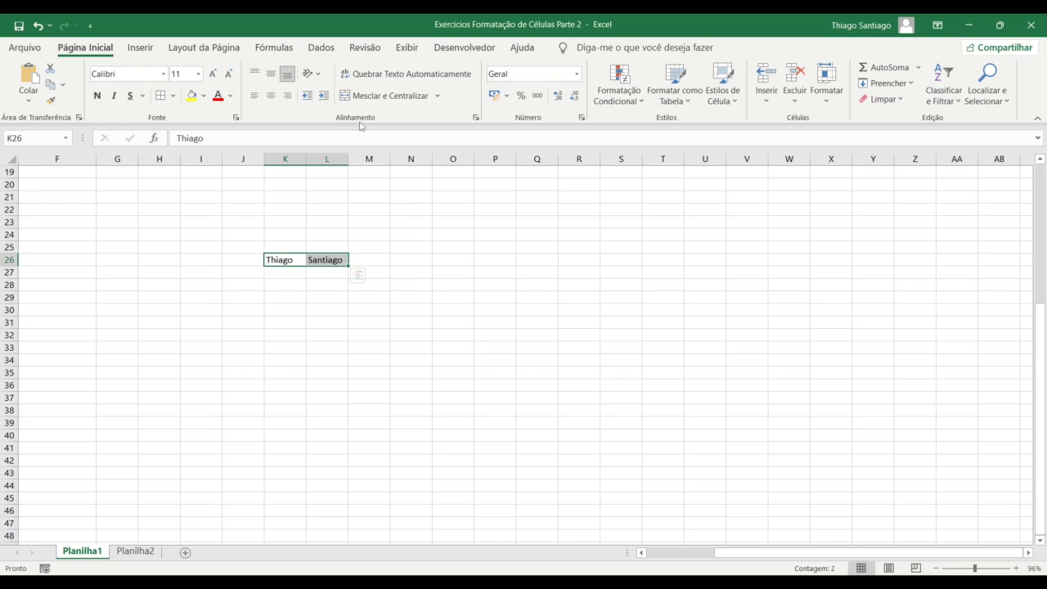
Apply Mesclar e Centralizar to K26:L26, confirming OK to keep only the upper-left first name
click(366, 99)
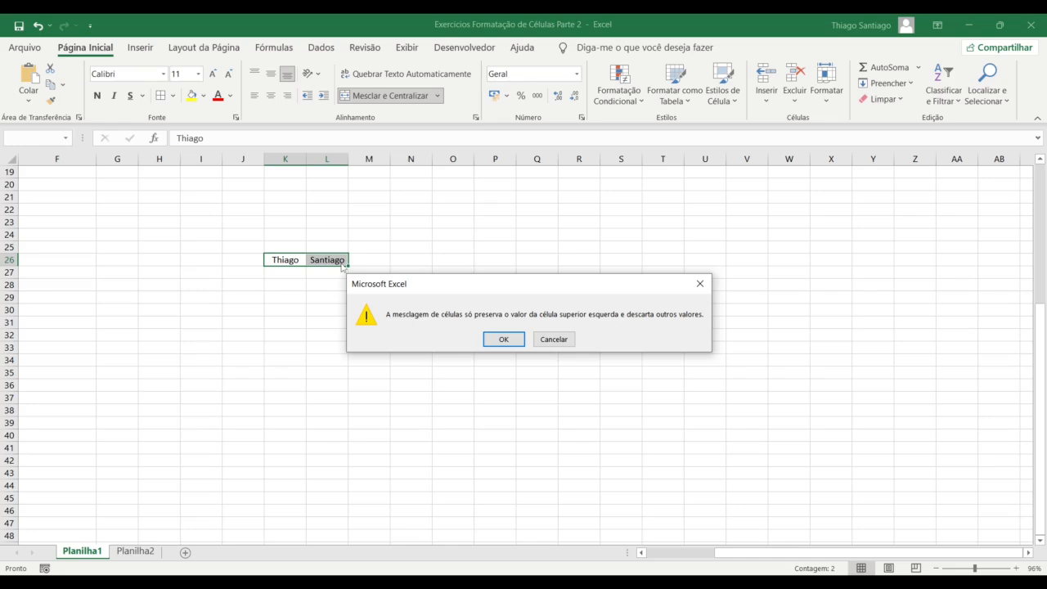
click(503, 339)
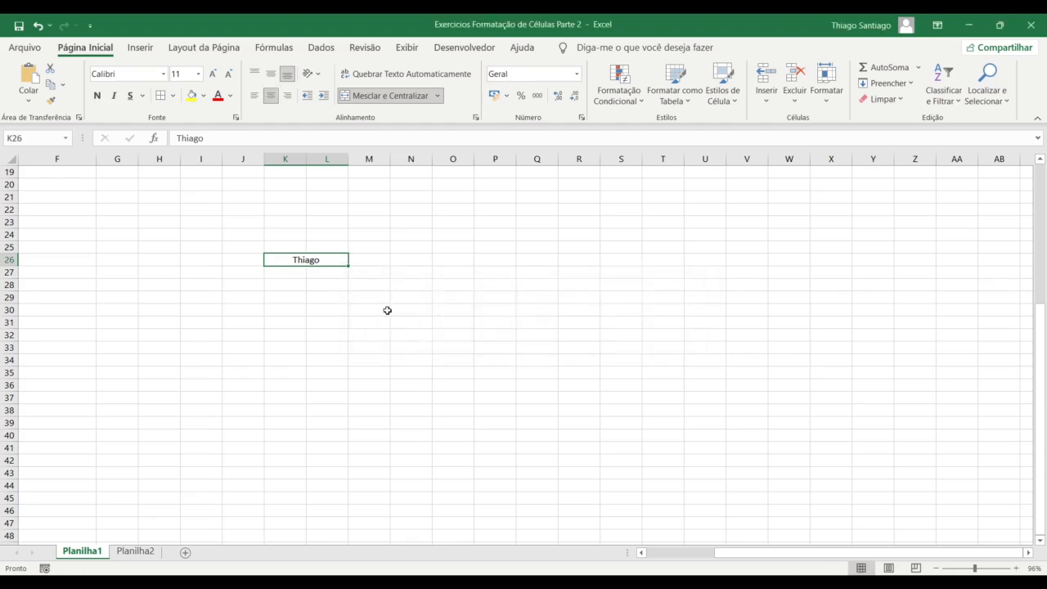
click(332, 280)
click(305, 259)
click(296, 245)
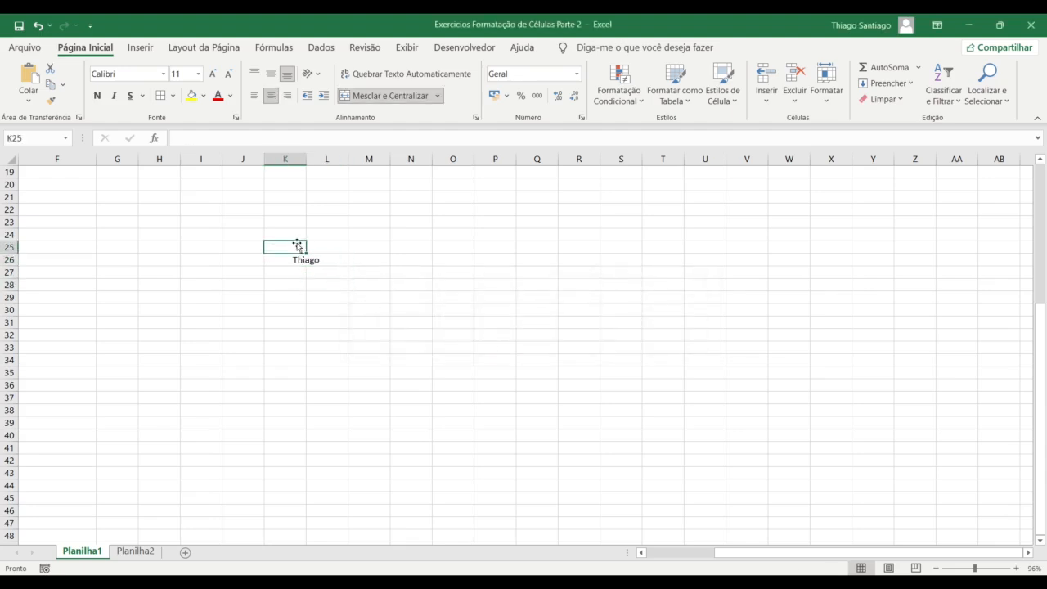
click(307, 259)
click(298, 250)
Apply Todas as Bordas to K25:L27 around the merged cell
drag(298, 250, 325, 271)
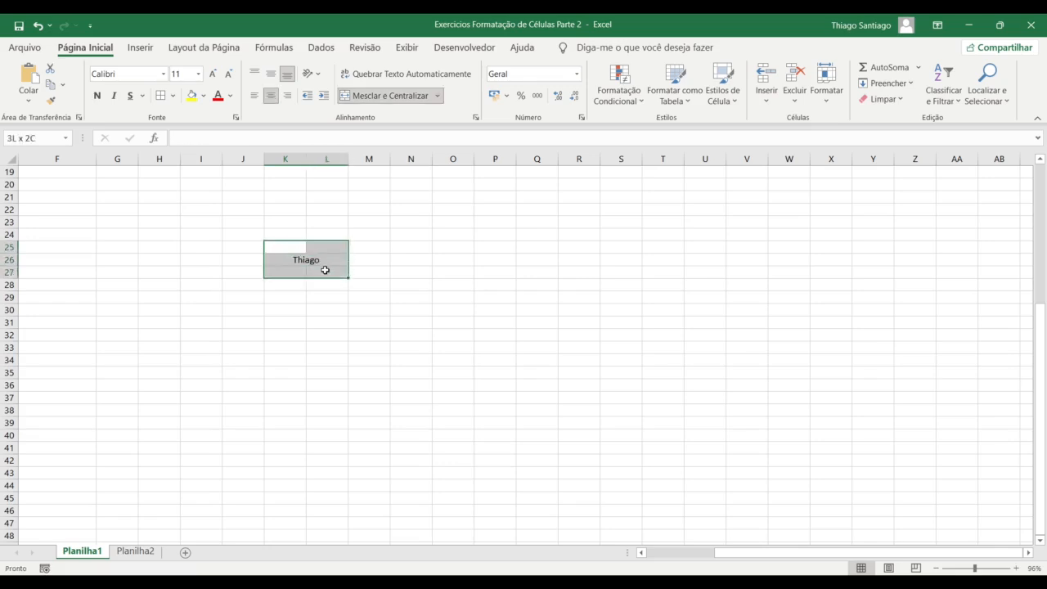
click(161, 95)
click(311, 360)
click(297, 246)
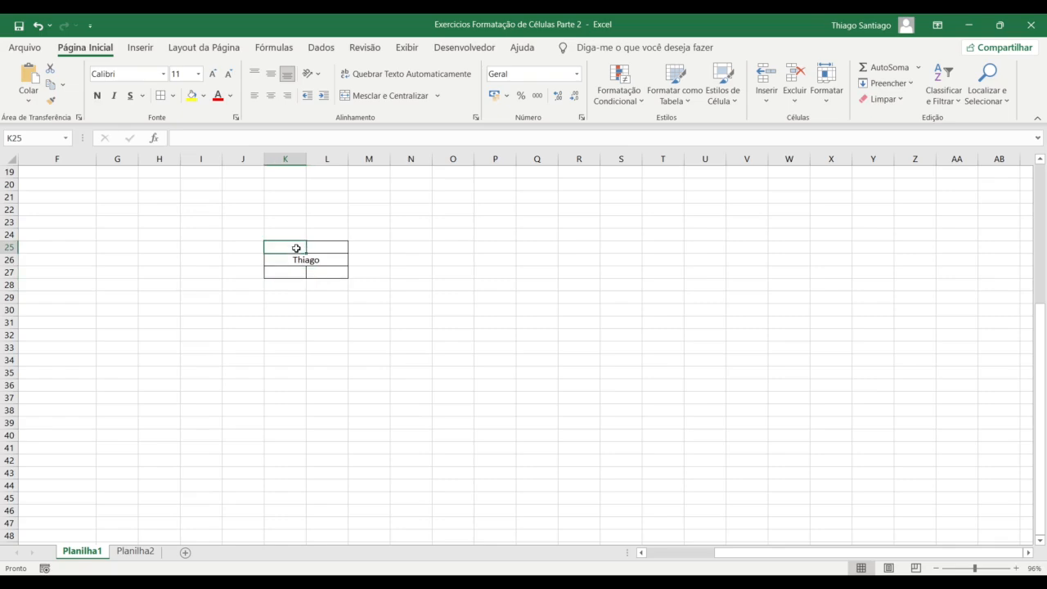
Set the sheet zoom to 100%, then zoom in on the bordered K25:L27 block
click(1015, 568)
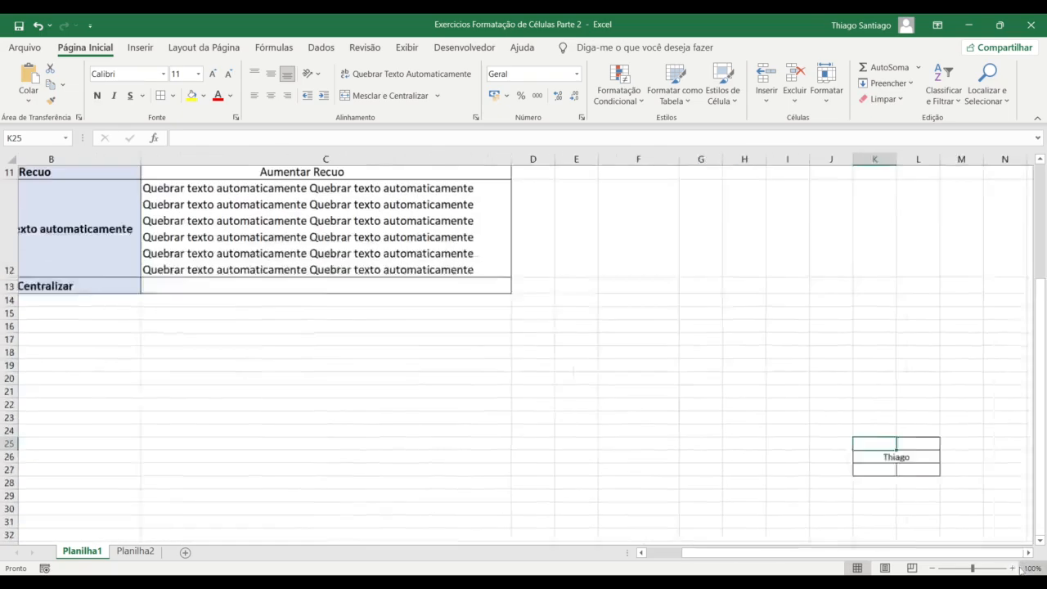
click(1032, 568)
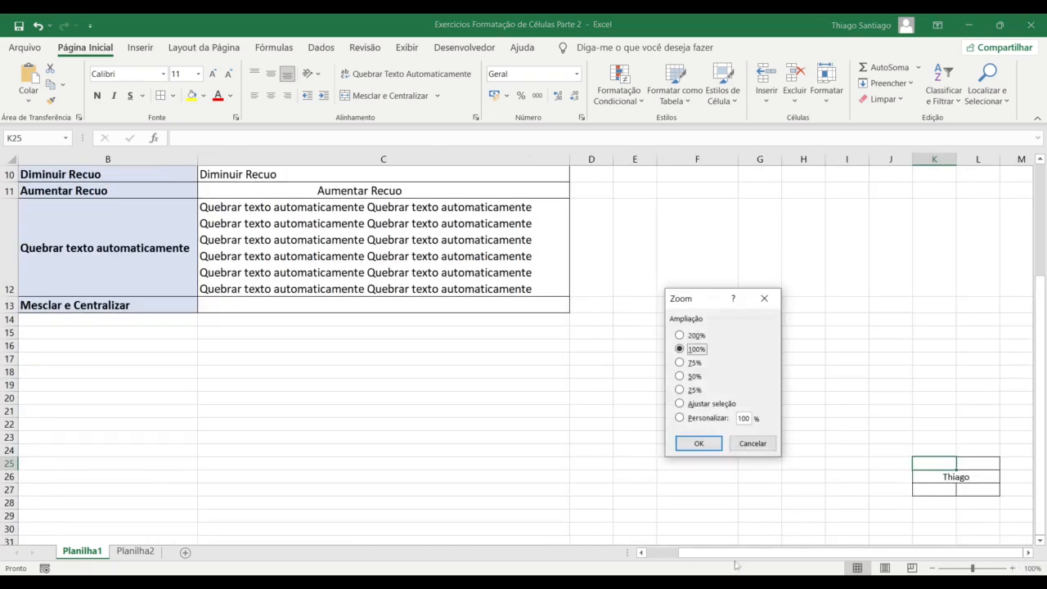
click(754, 443)
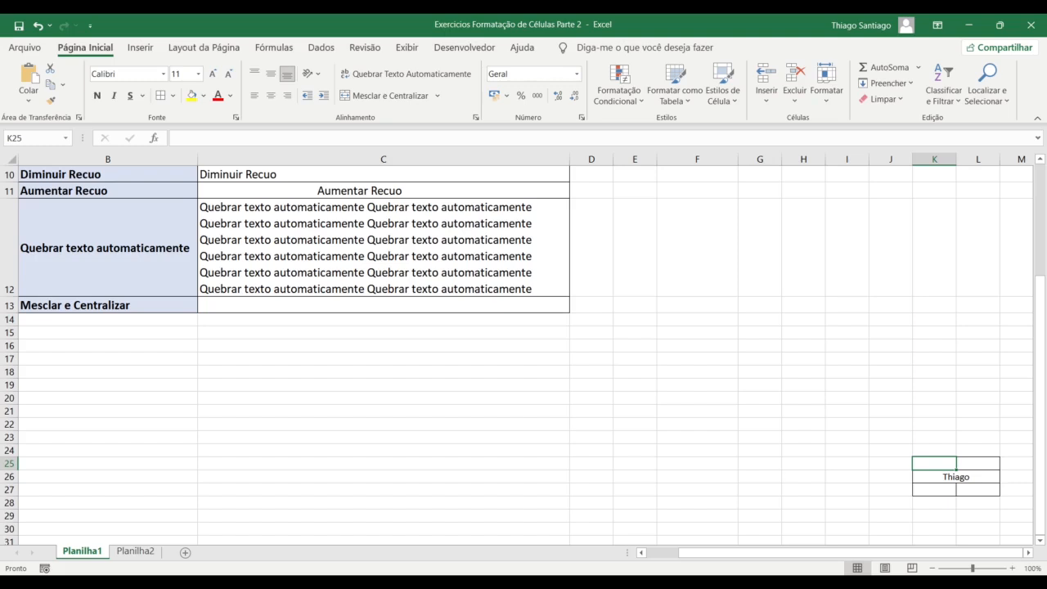
scroll(871, 540, up, 5)
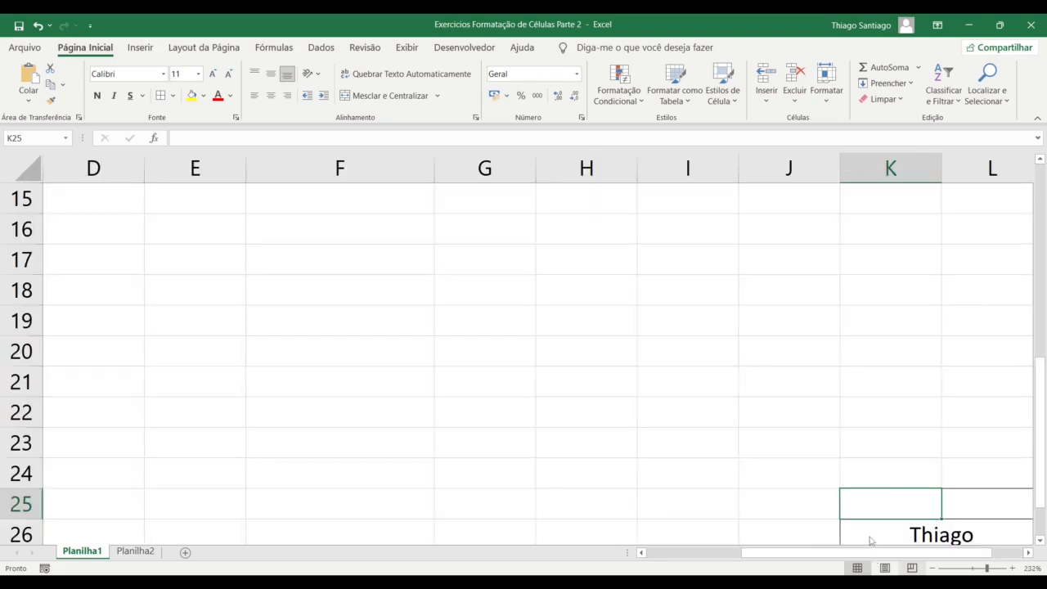
scroll(872, 540, down, 1)
click(1028, 553)
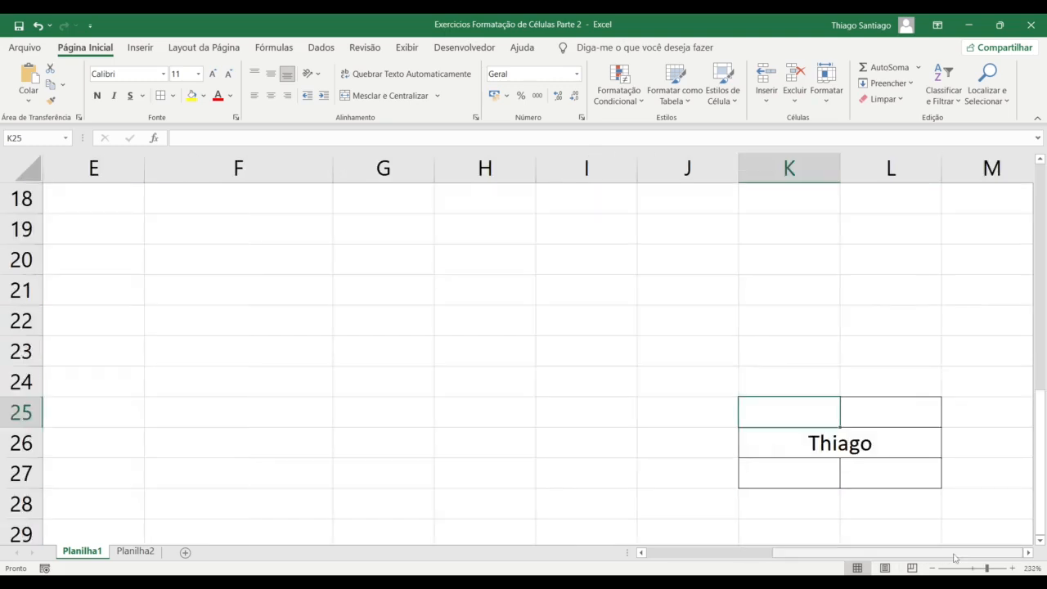
click(1028, 553)
click(1028, 553)
click(1028, 553)
scroll(654, 458, down, 2)
click(440, 299)
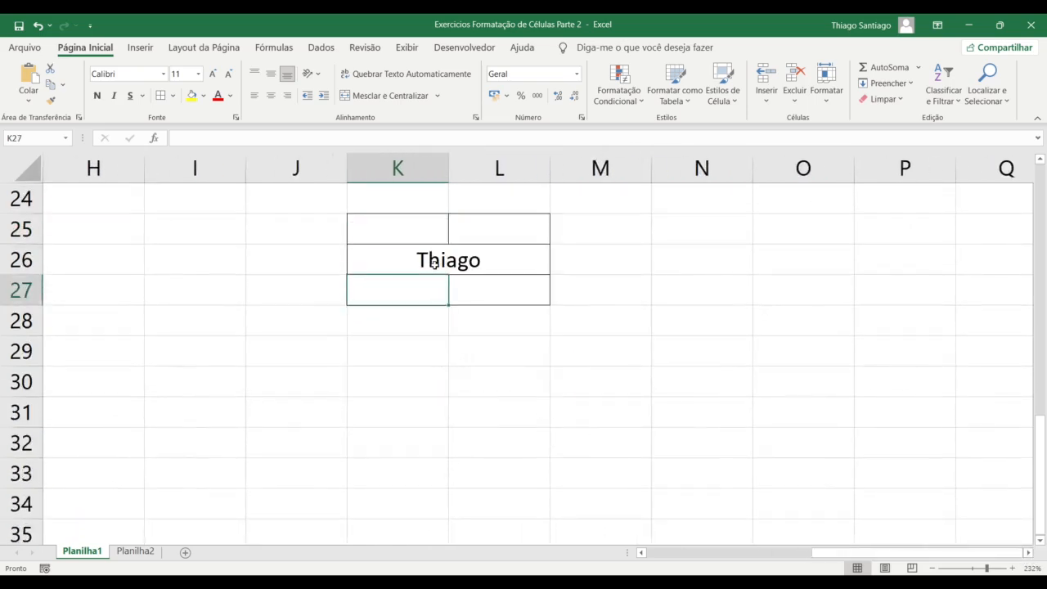
click(459, 278)
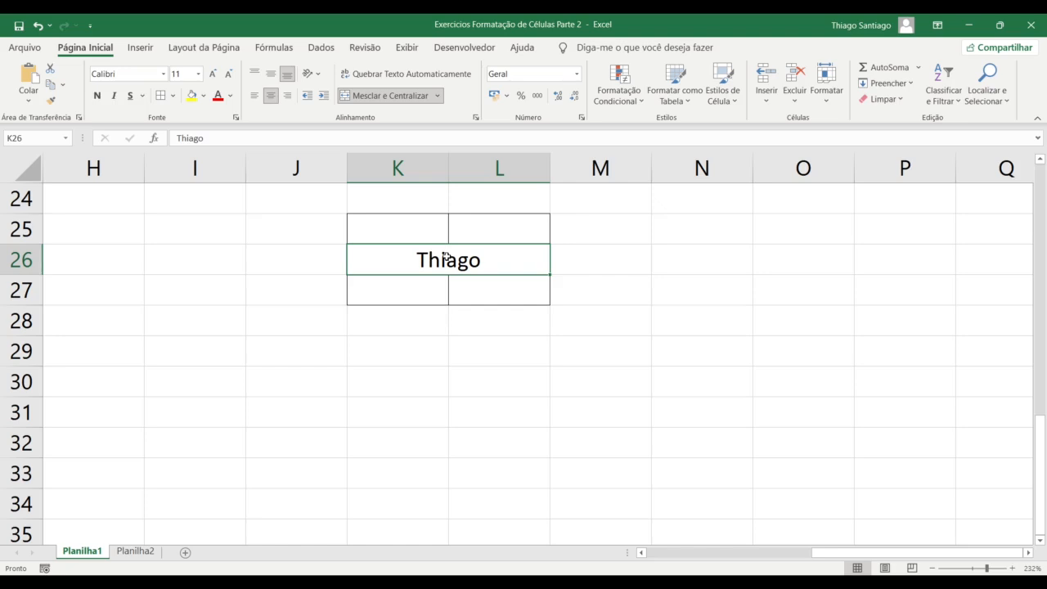
Unmerge K26:L26 back into separate cells and select K25
click(394, 96)
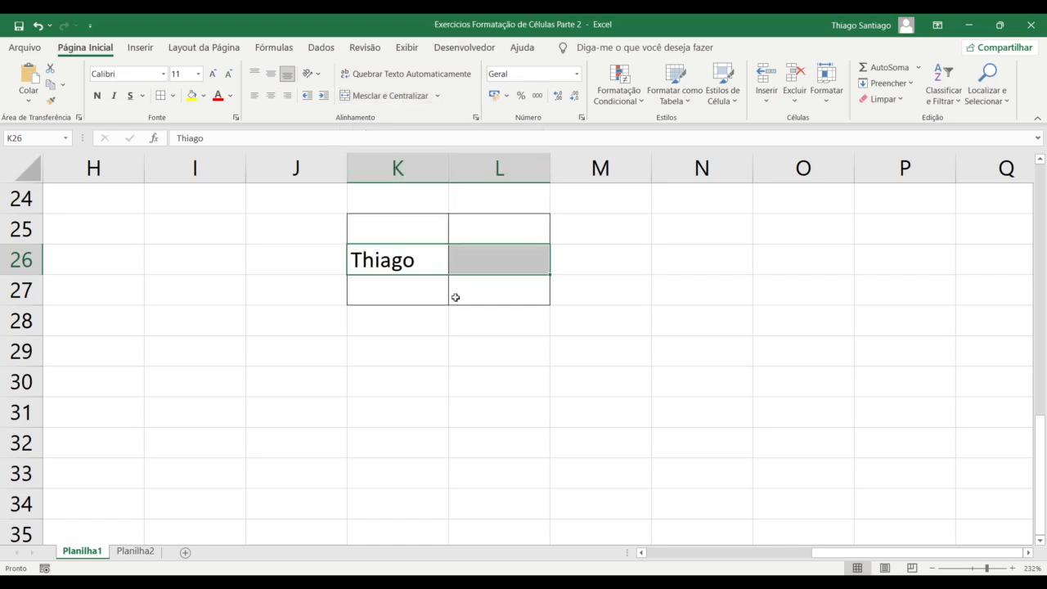
click(586, 327)
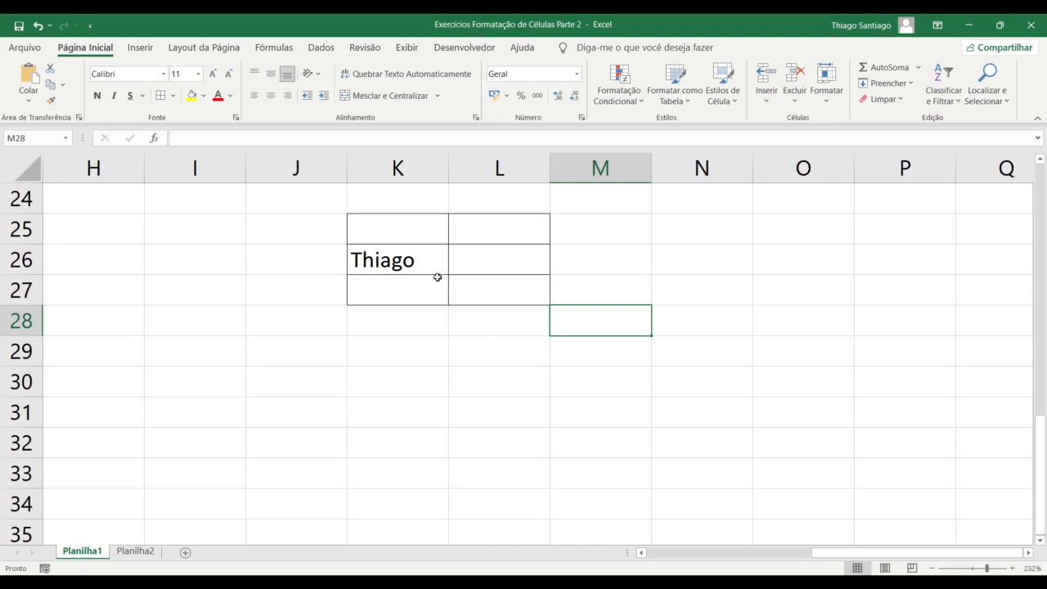
click(407, 235)
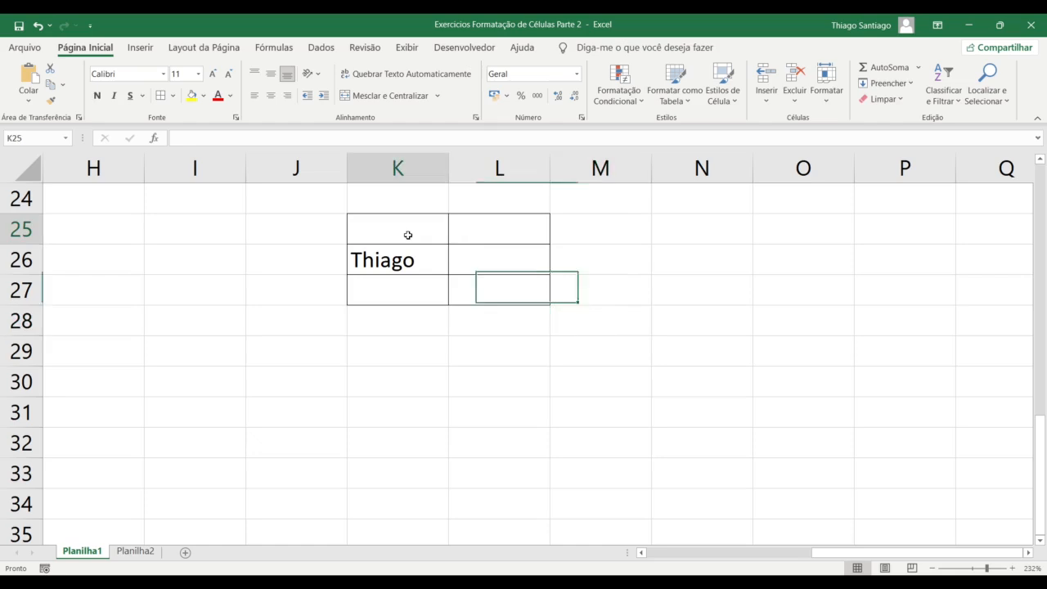
click(407, 254)
click(408, 240)
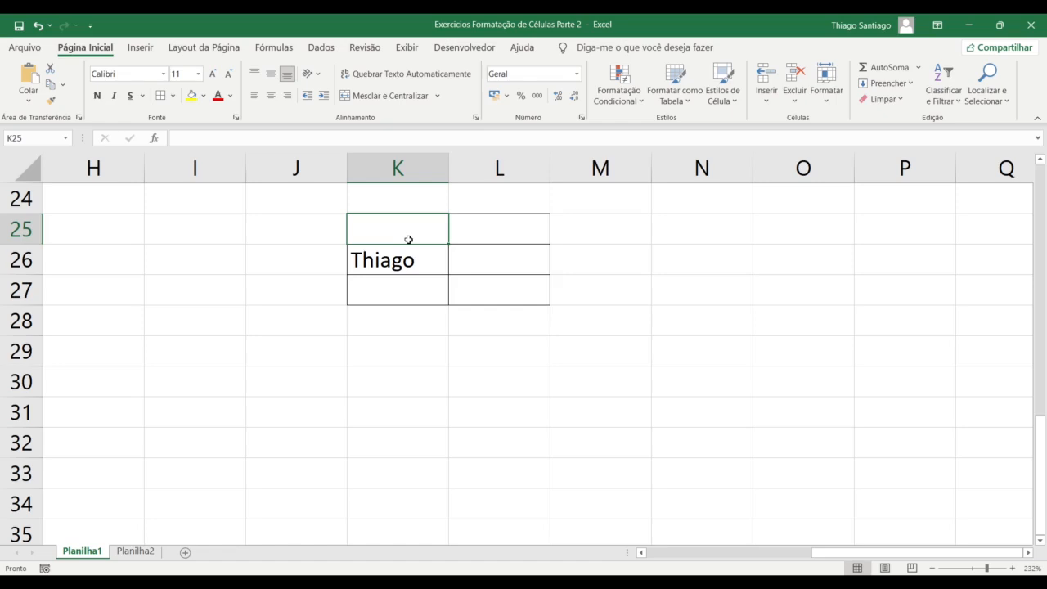
Enter a surname in K25 and a first name in L25
text(Thi)
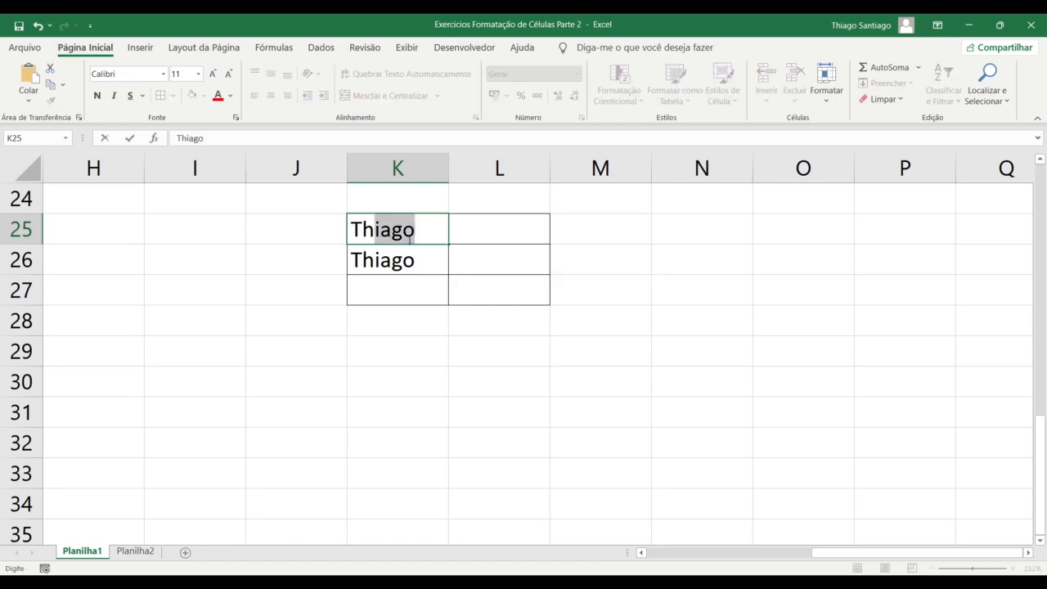
key(BackSpace)
key(BackSpace)
key(BackSpace)
key(BackSpace)
key(Tab)
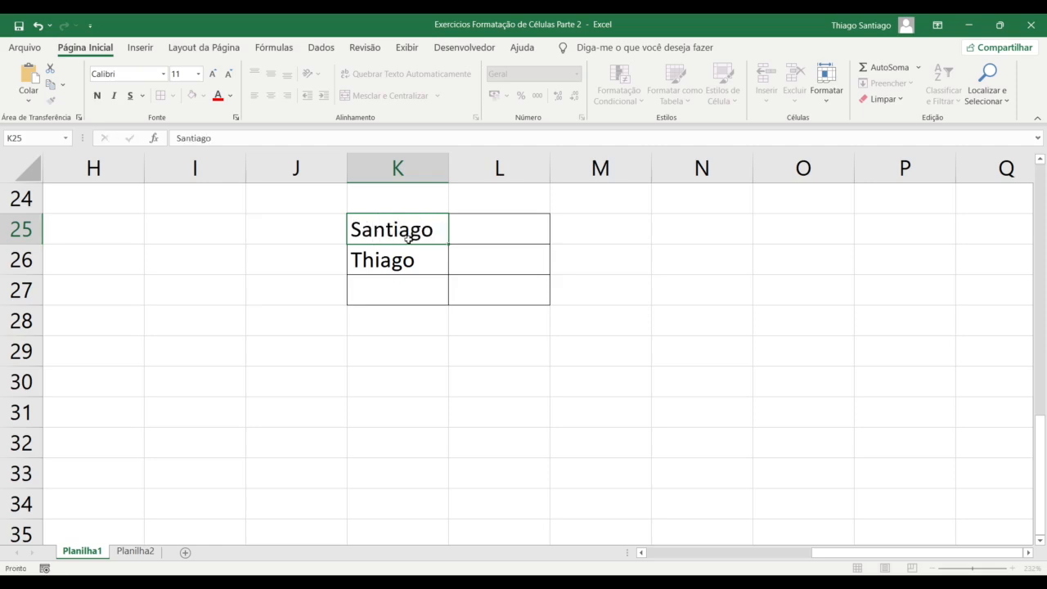
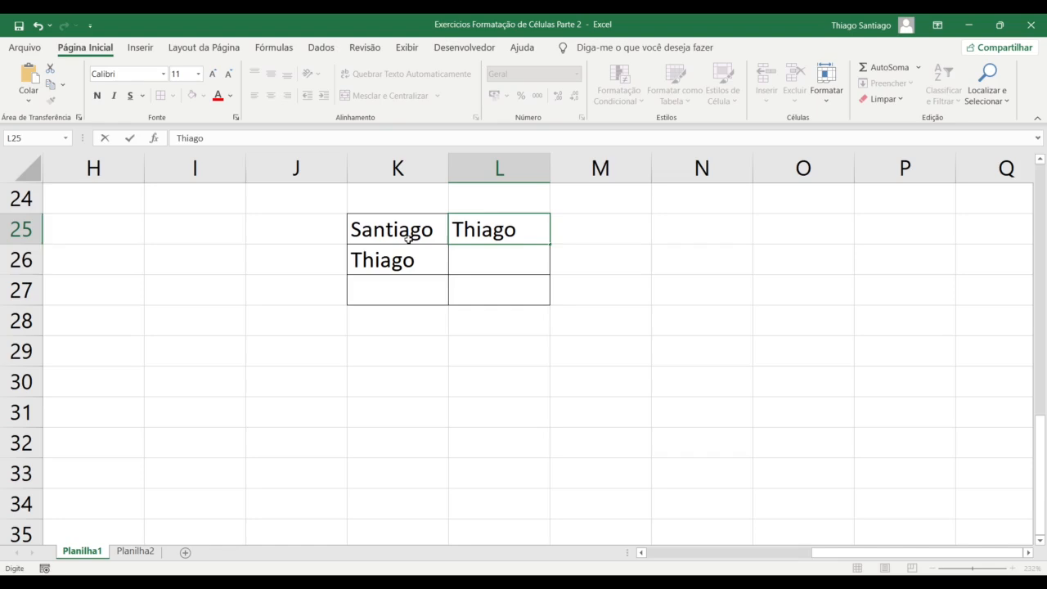
key(Return)
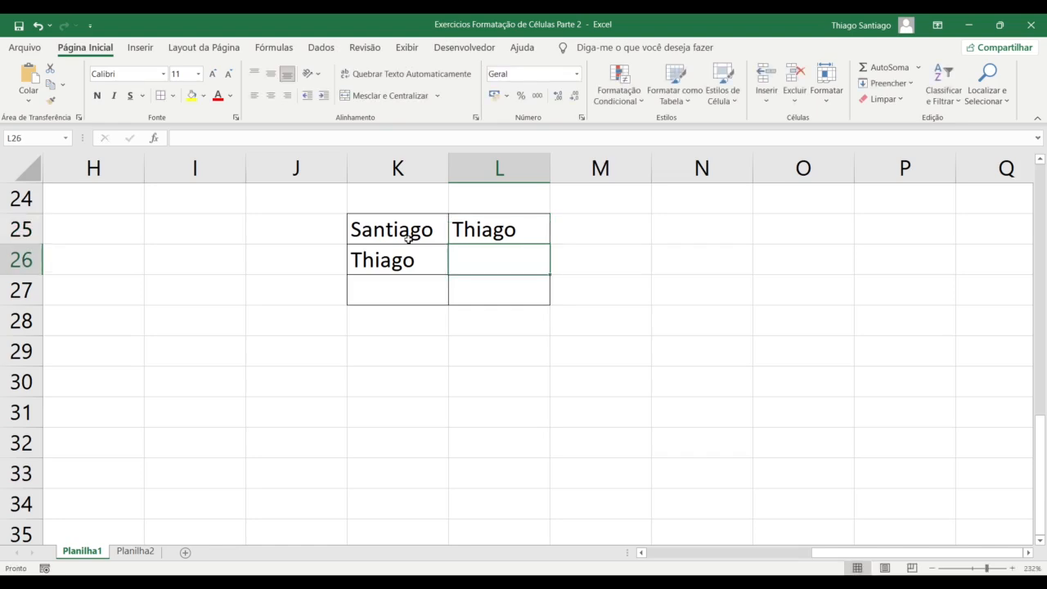
Fill L26, L27 and K27 with the first name using AutoComplete
text(thi)
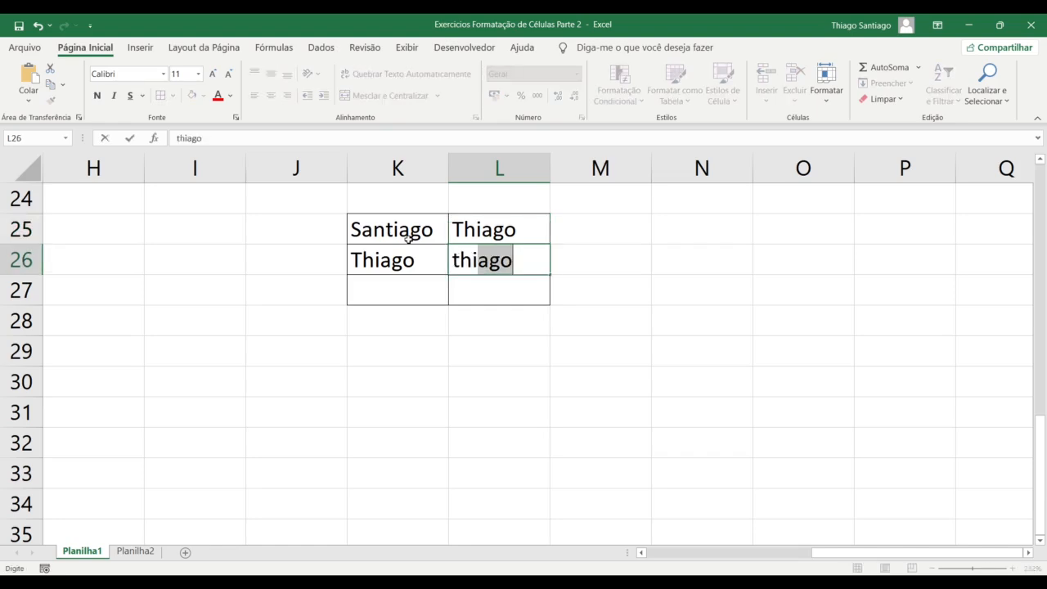
key(Return)
text(thi)
key(Return)
key(Up)
key(Left)
text(thi)
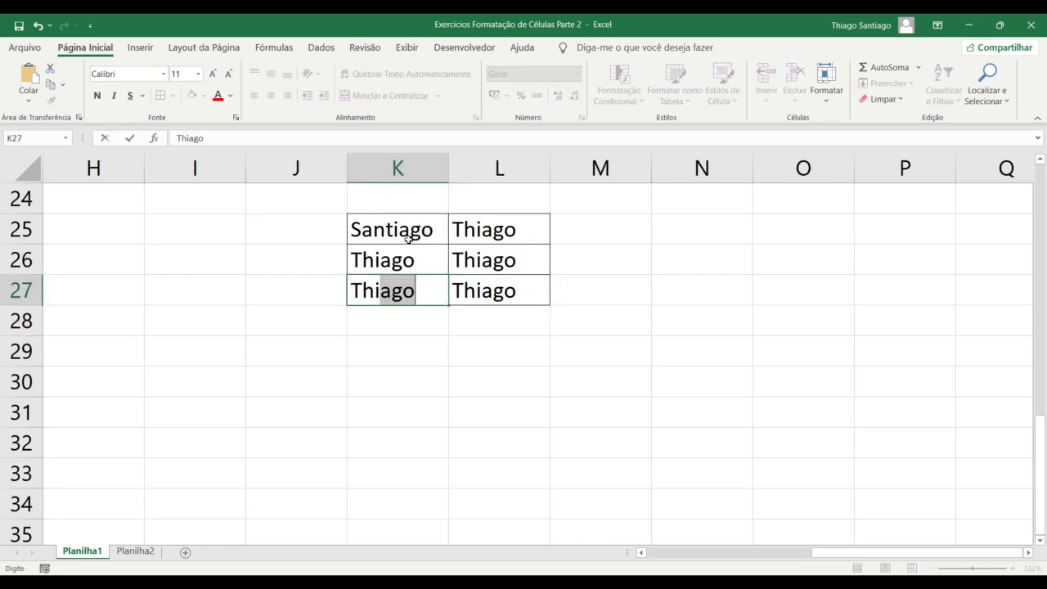
key(Return)
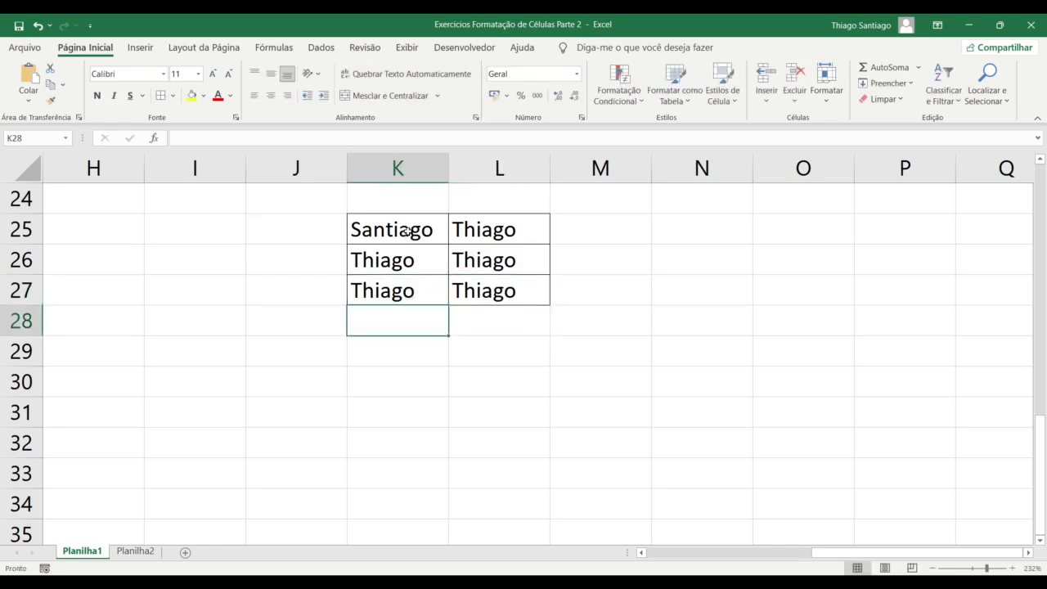
drag(409, 238, 508, 290)
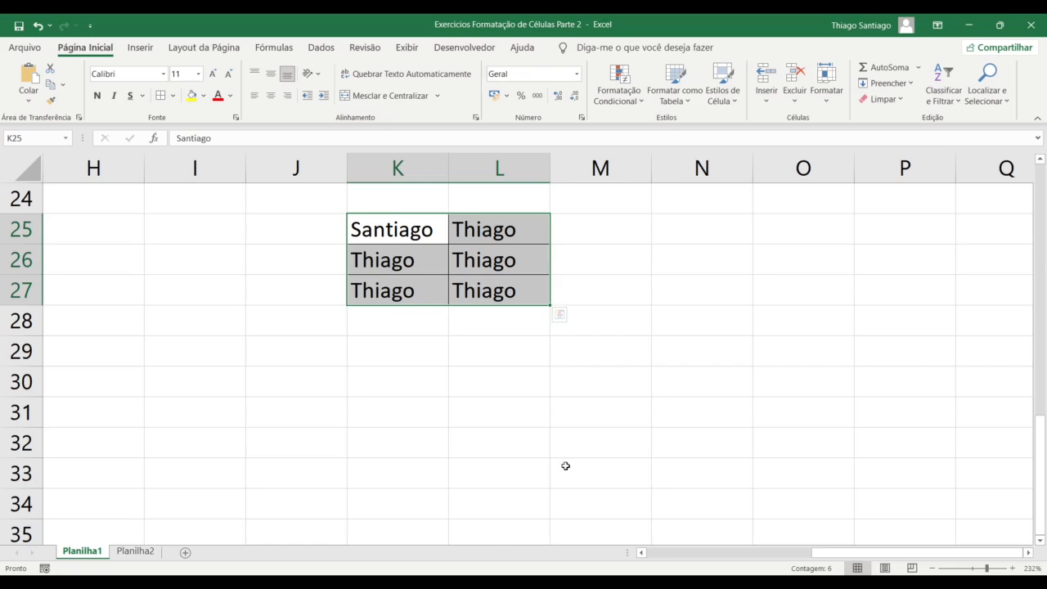
Merge and centre K25:L27, accept keeping only K25's value, then unmerge it again
click(390, 96)
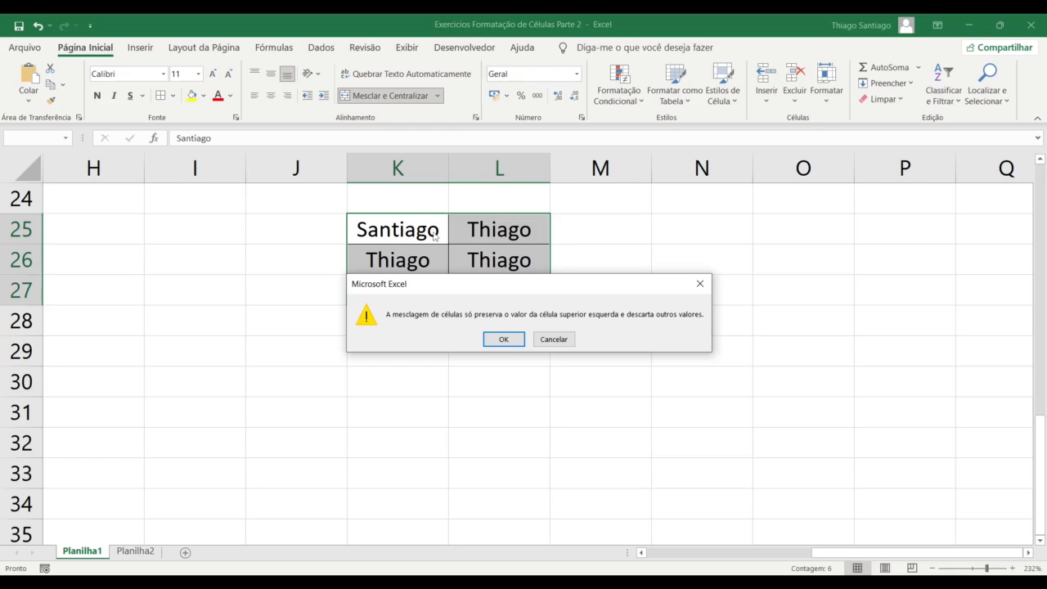
click(506, 339)
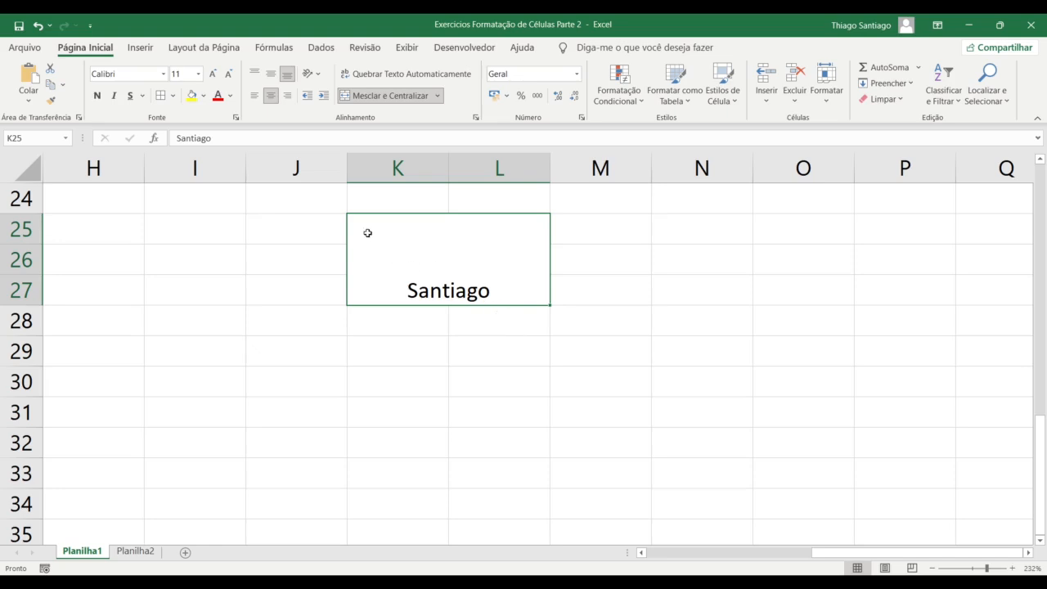
click(385, 95)
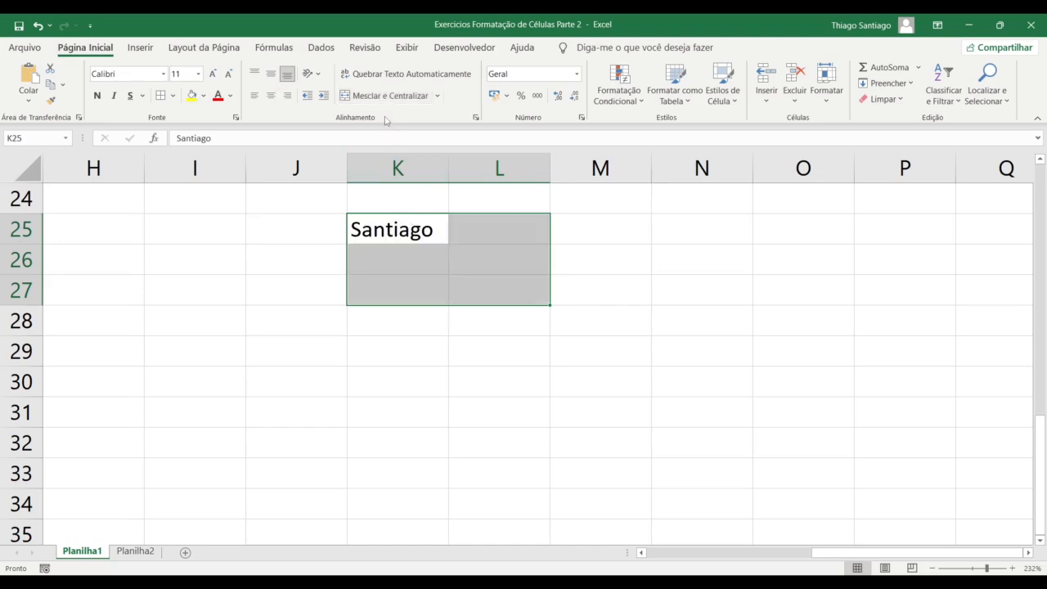
Clear the surname from K25 and select the scratch range G16:N30
key(Delete)
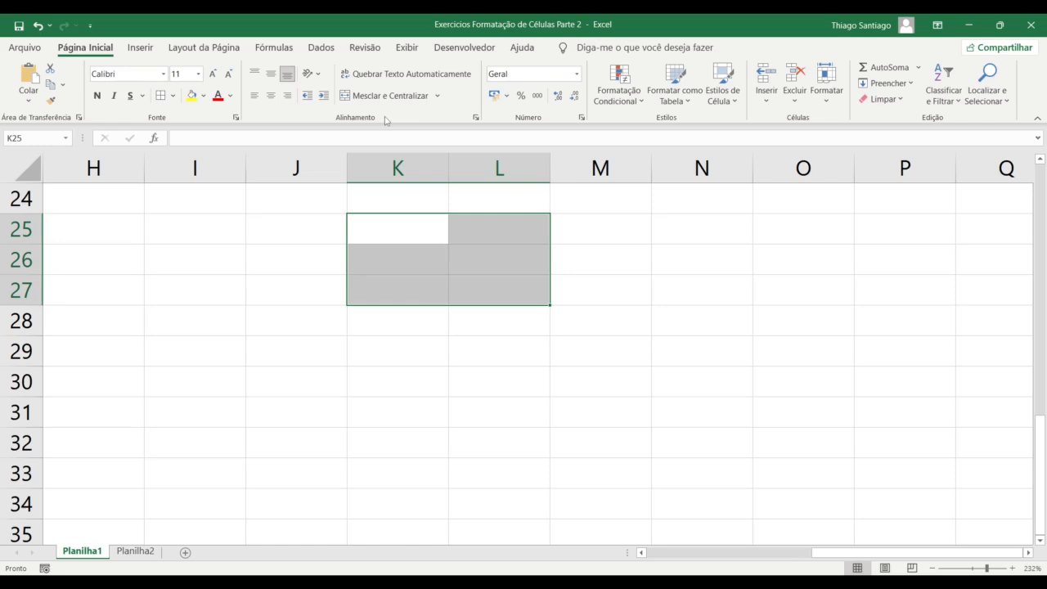
scroll(306, 388, down, 4)
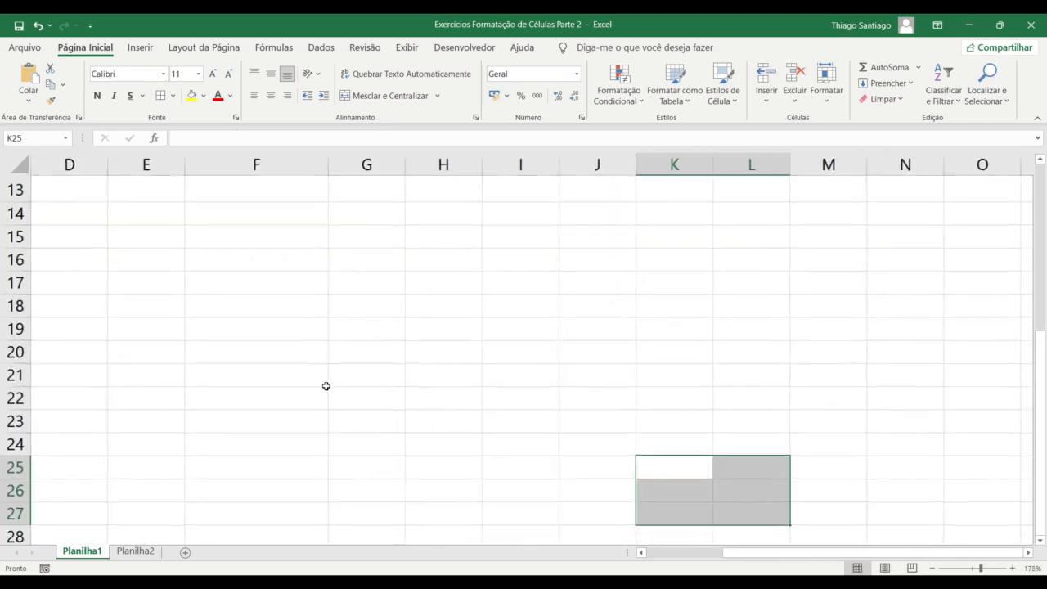
scroll(325, 386, down, 2)
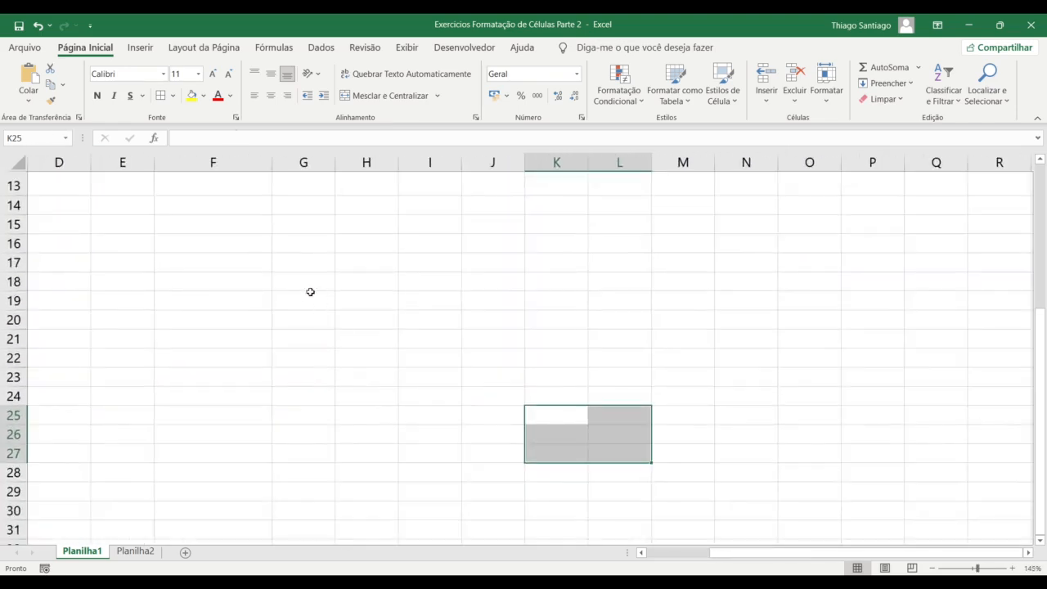
drag(392, 256, 694, 471)
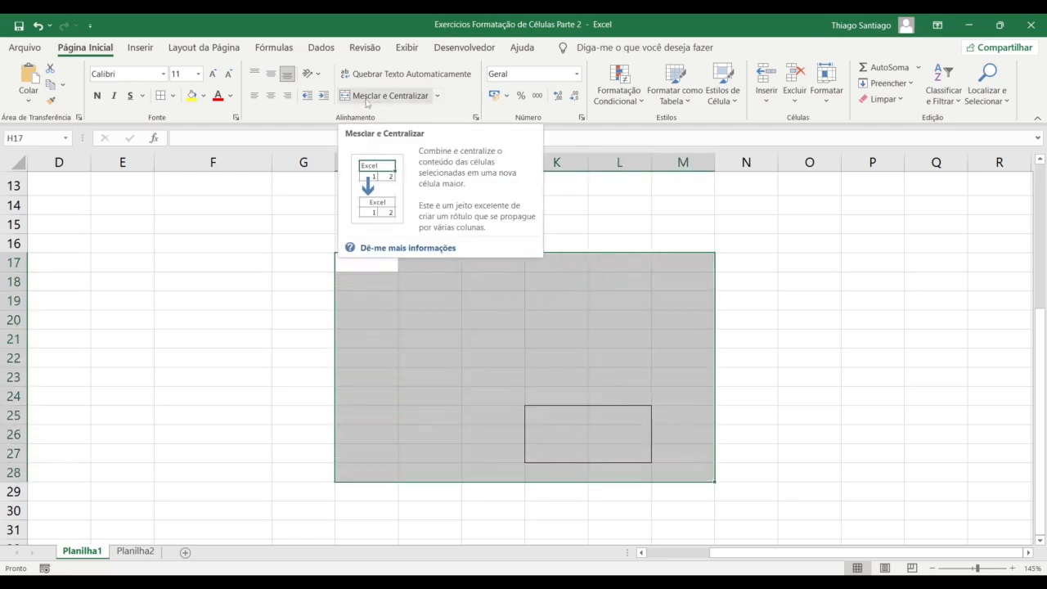
click(386, 363)
drag(330, 248, 770, 511)
Merge G16:N30 into one cell, fill it yellow, then change the fill to light orange
click(380, 96)
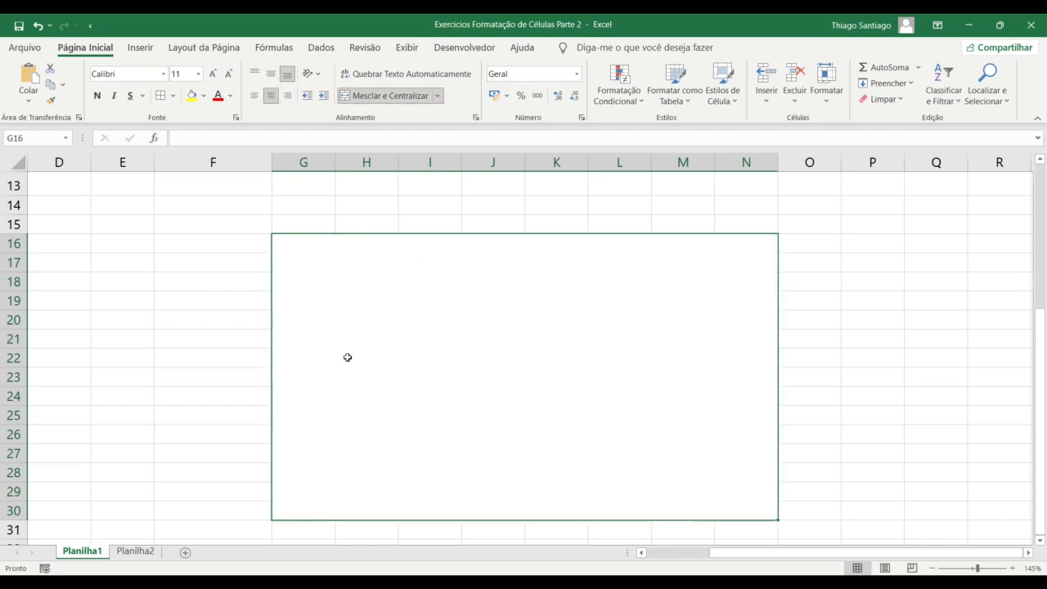
click(220, 320)
click(372, 259)
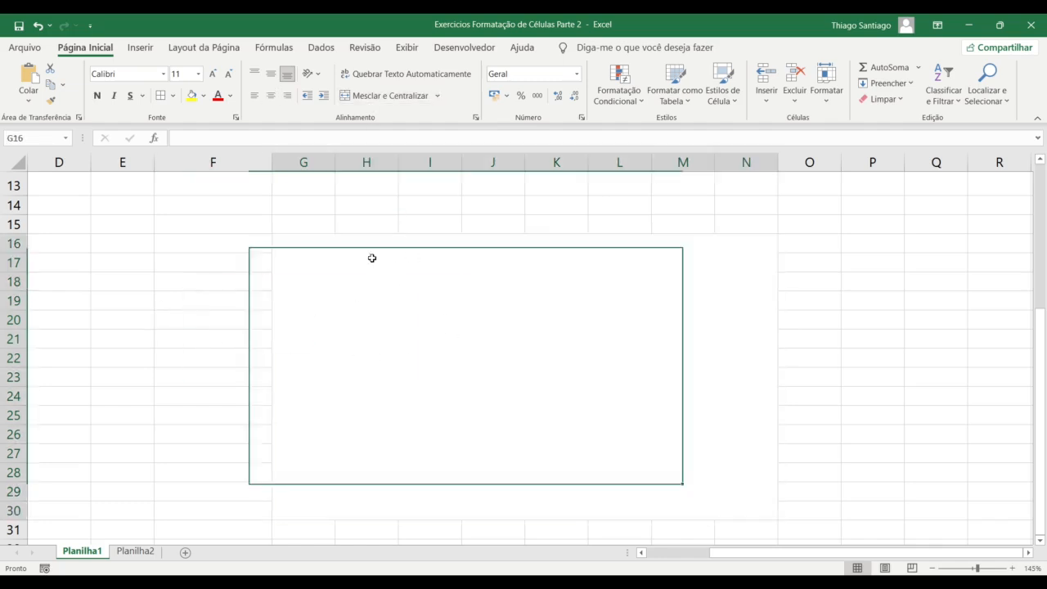
click(192, 95)
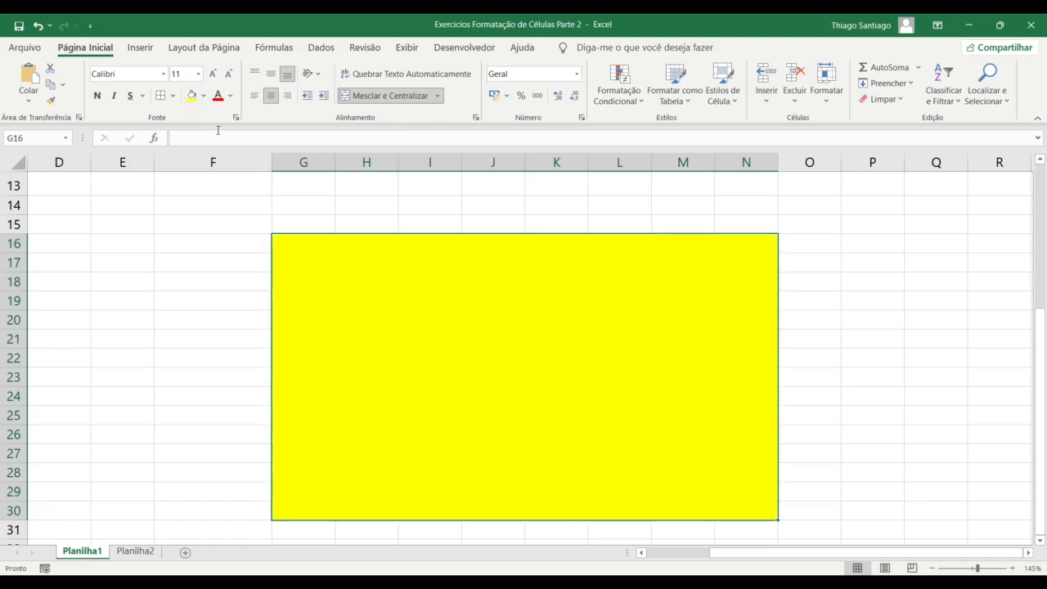
click(781, 364)
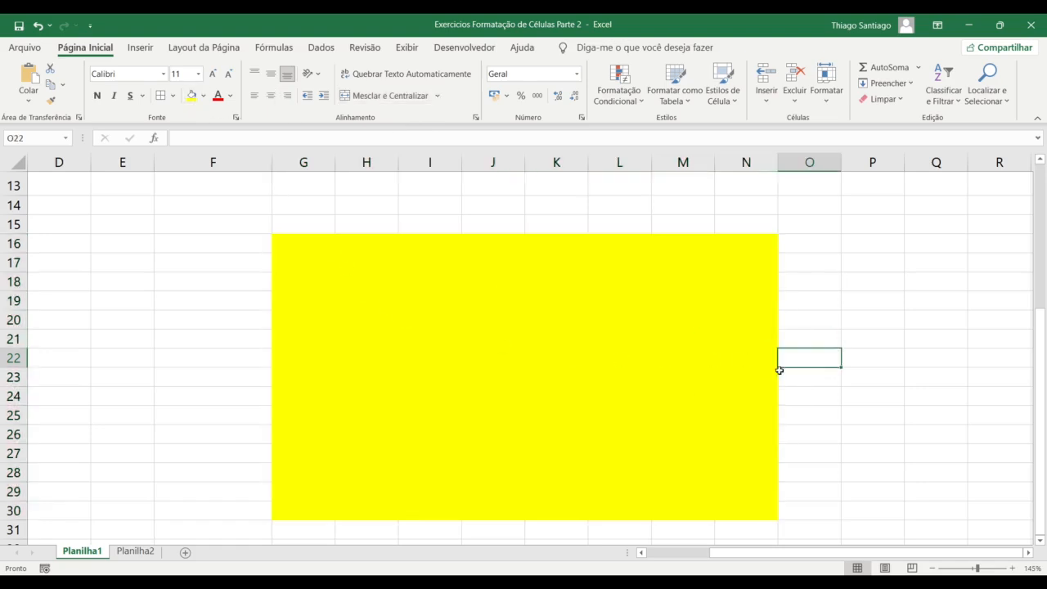
click(687, 348)
click(204, 95)
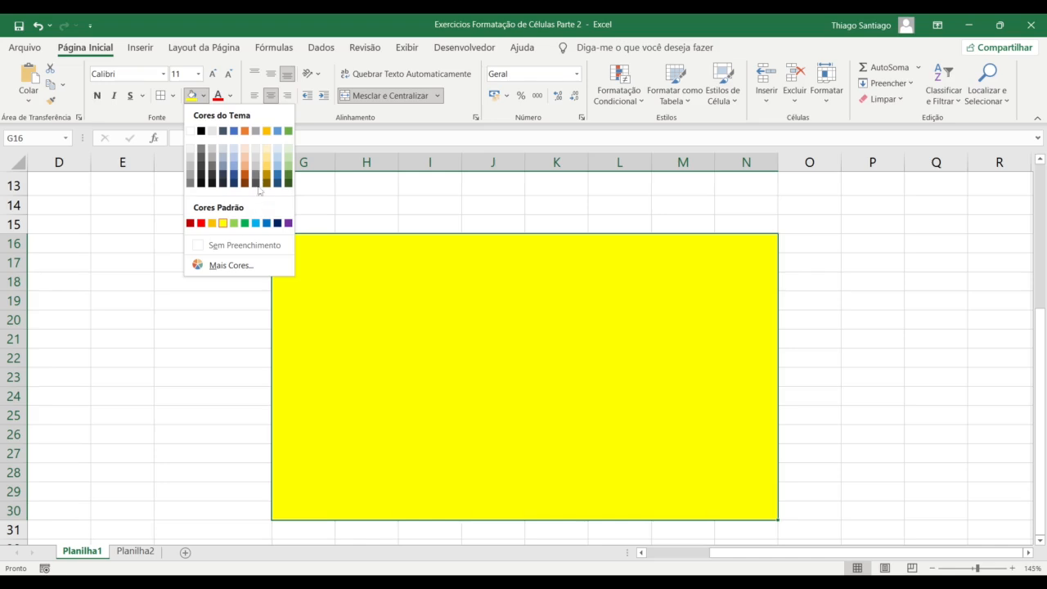
click(245, 155)
Undo the fill and merge, apply Sem Borda to G16:N30, and return to the alignment table
key(ctrl+z)
key(ctrl+z)
key(ctrl+z)
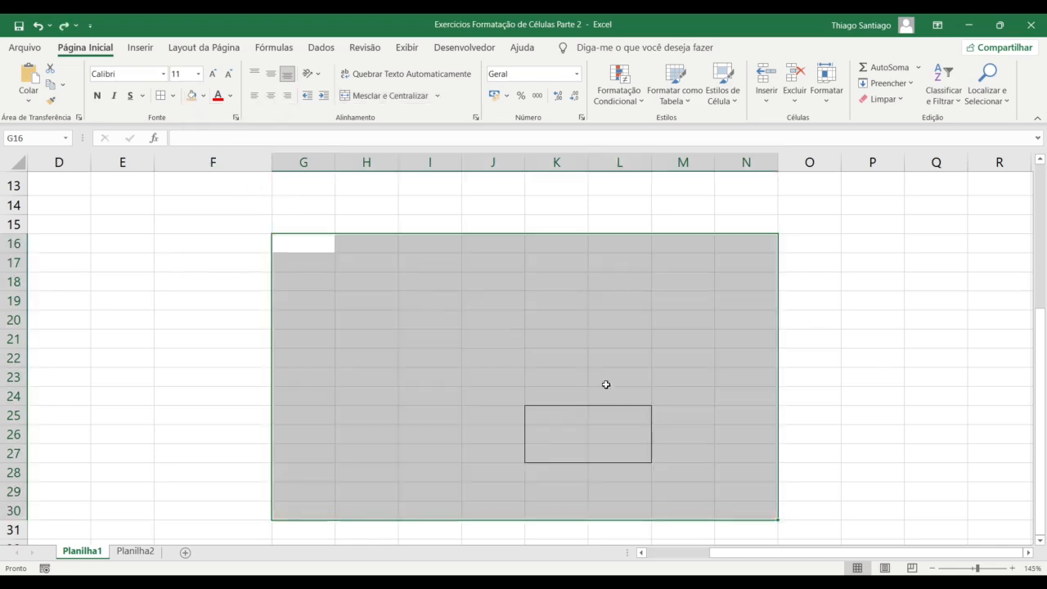
click(173, 96)
click(196, 216)
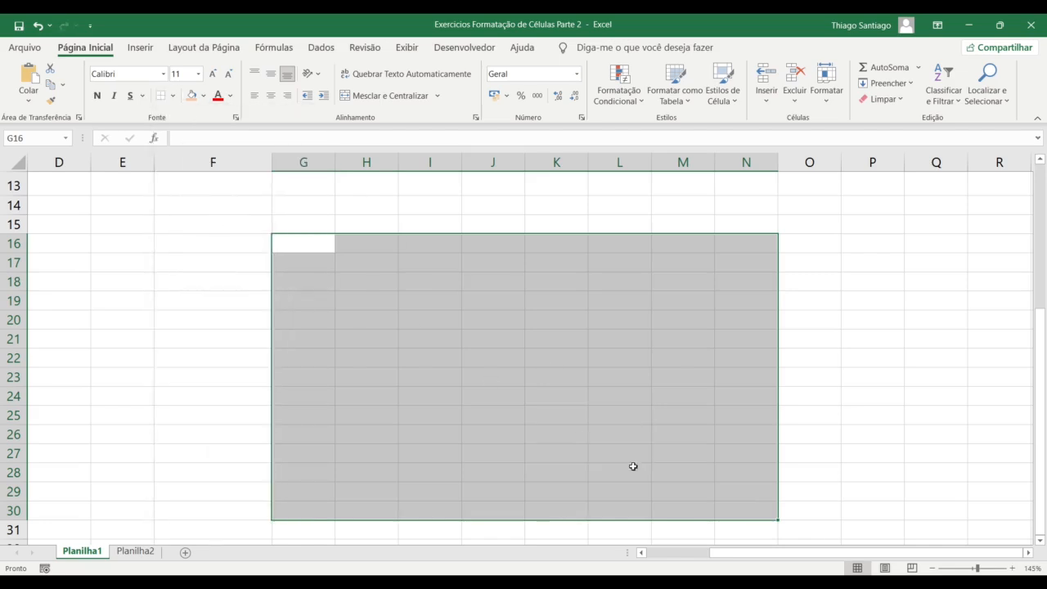
drag(861, 556, 694, 548)
click(414, 375)
scroll(437, 369, up, 1)
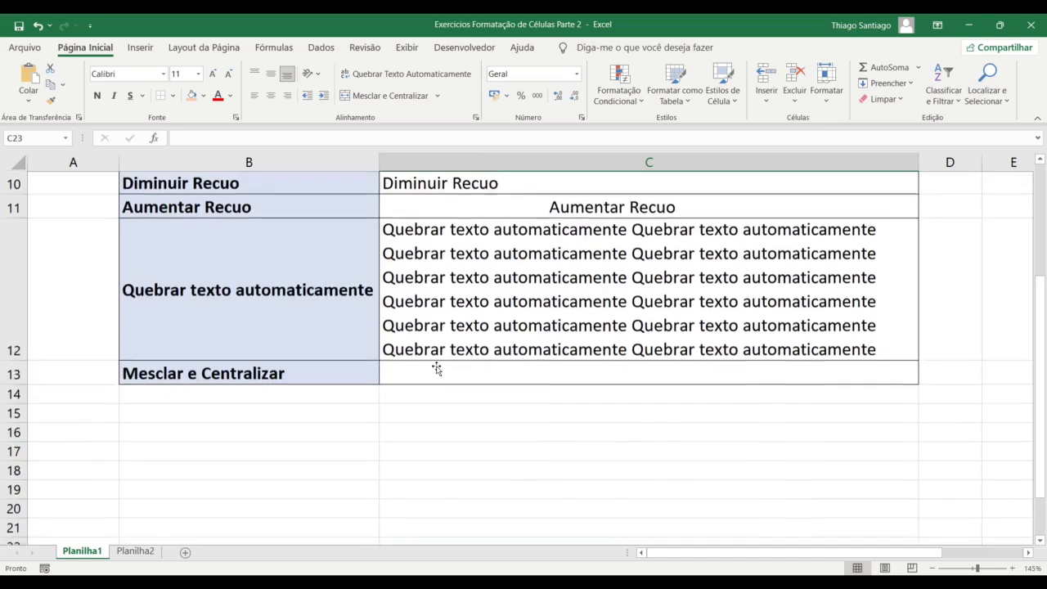
scroll(437, 369, up, 1)
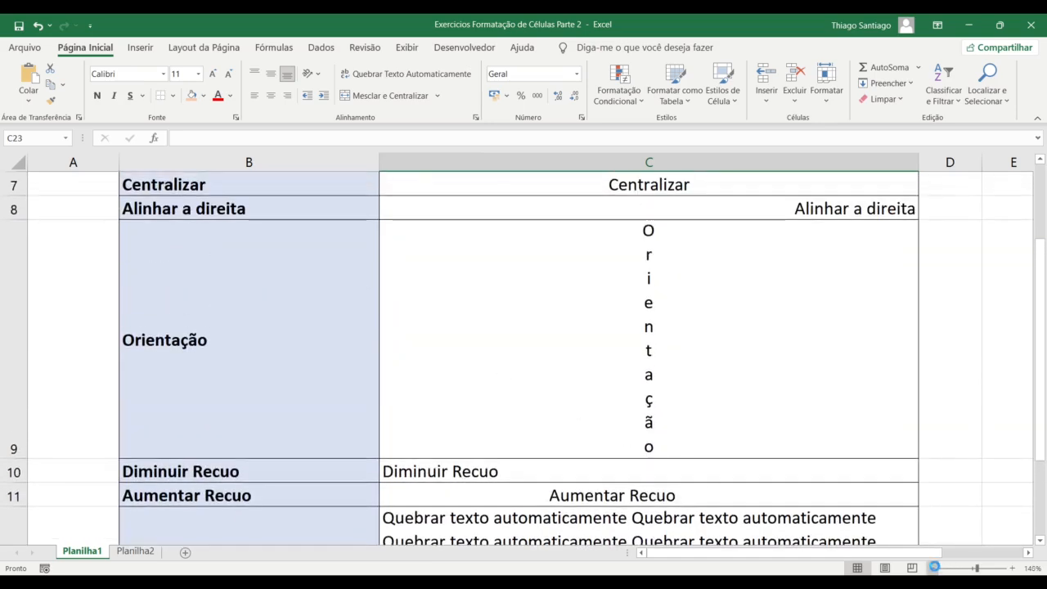
click(936, 568)
click(935, 568)
click(936, 568)
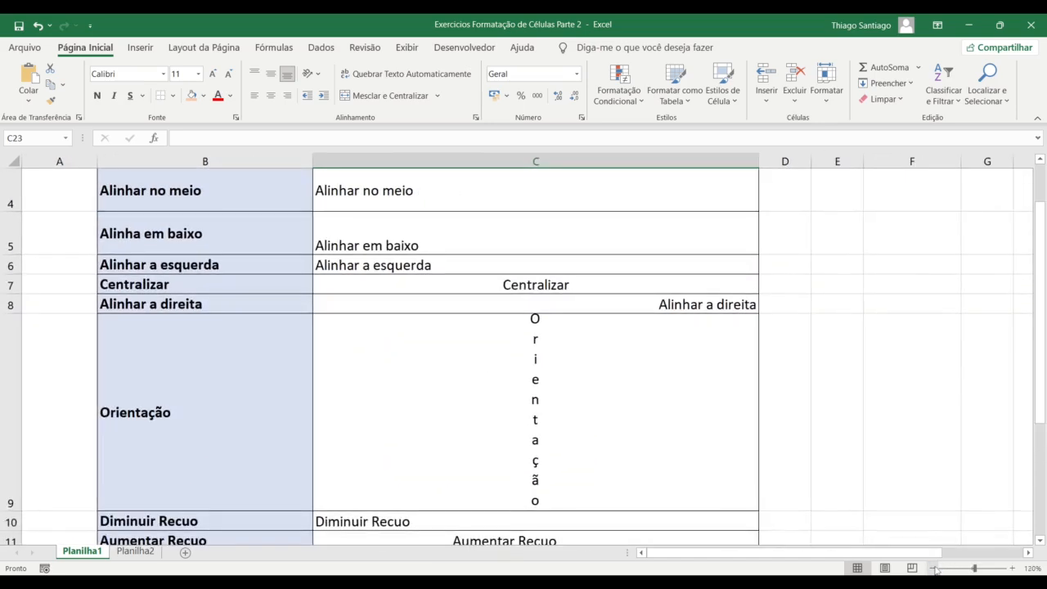
click(935, 568)
click(495, 406)
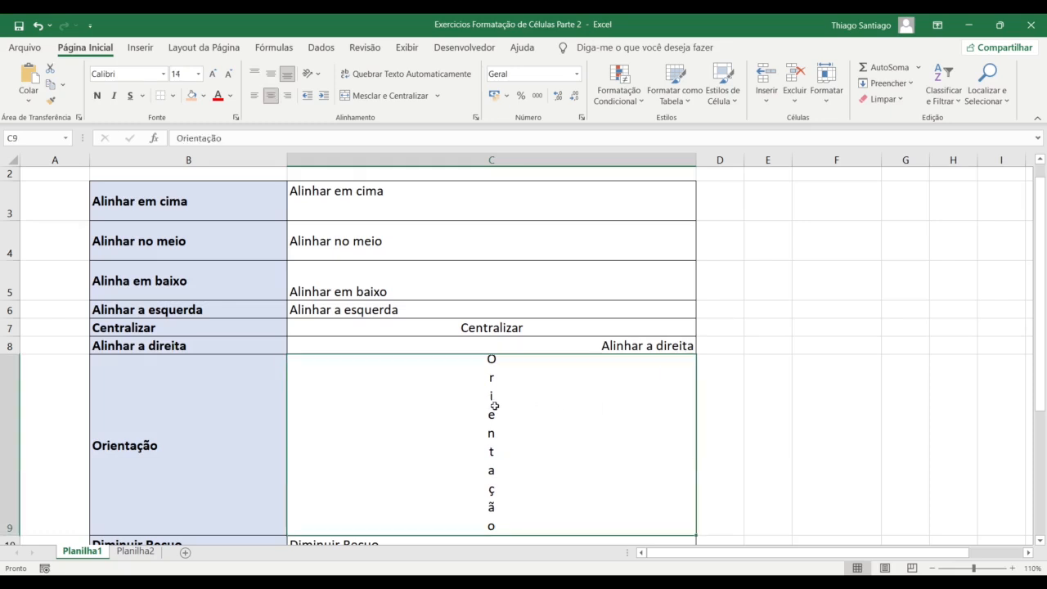
key(Up)
key(Up)
key(Up)
key(Up)
key(Up)
key(Up)
key(Up)
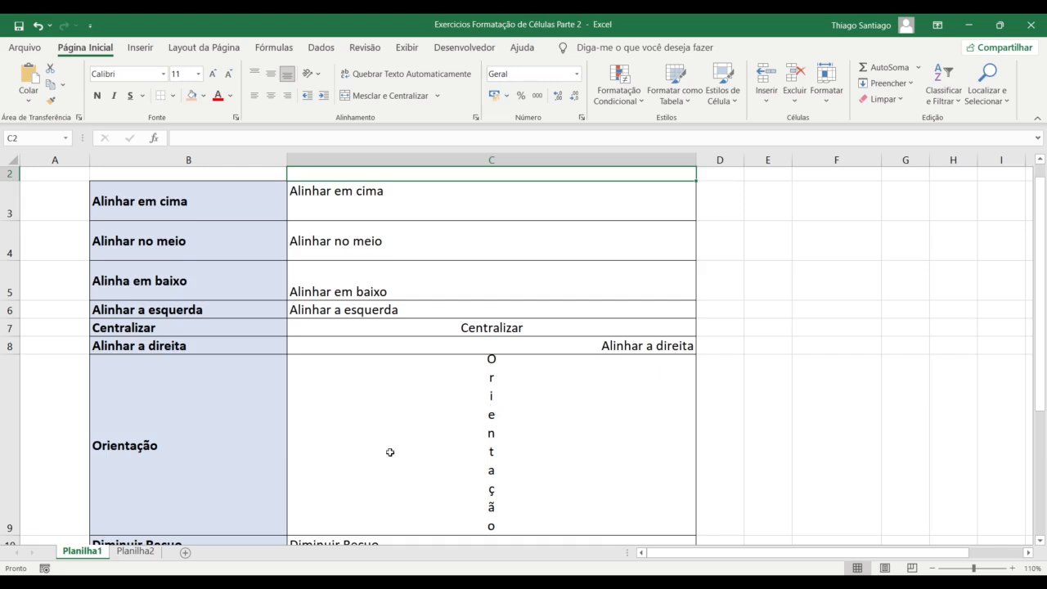
click(259, 212)
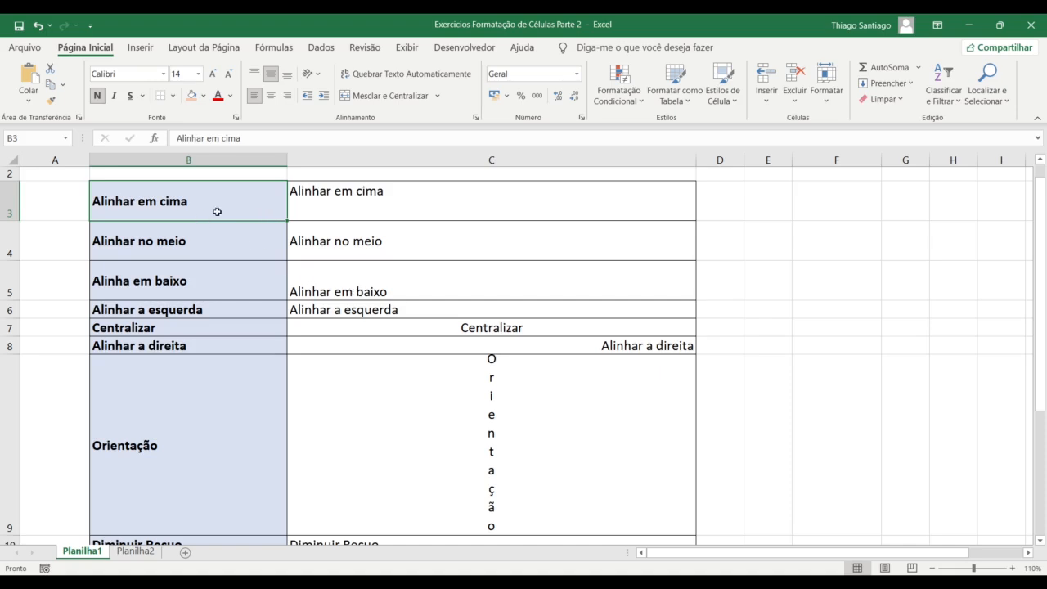
scroll(396, 229, up, 1)
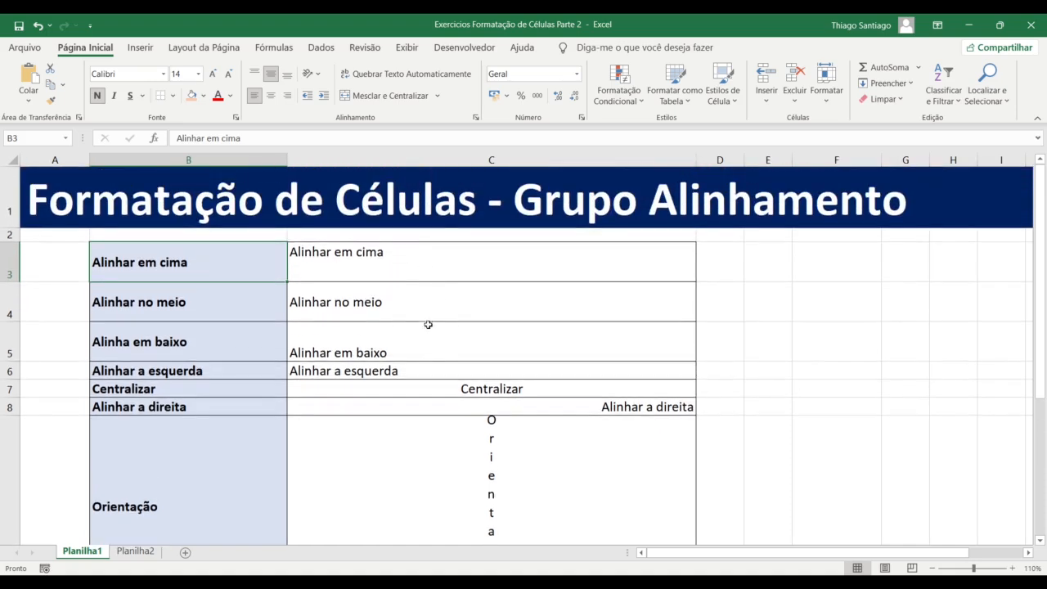